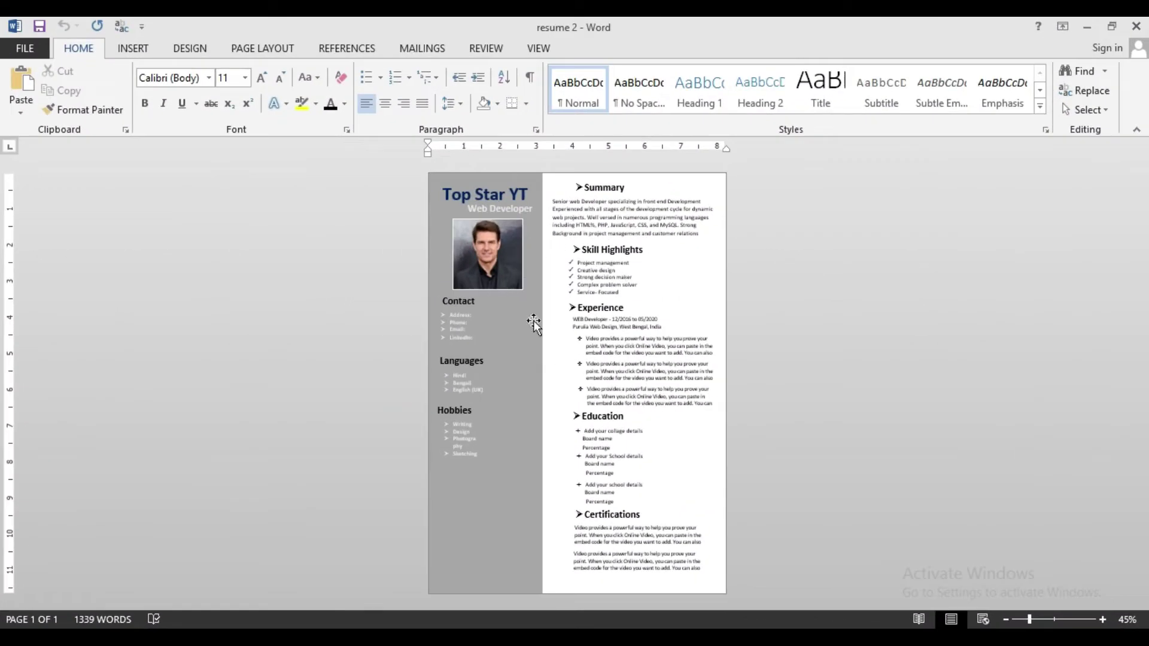
# - Scroll through the finished resume to review its sidebar and right-column sections
pyautogui.scroll(6, 533, 321)
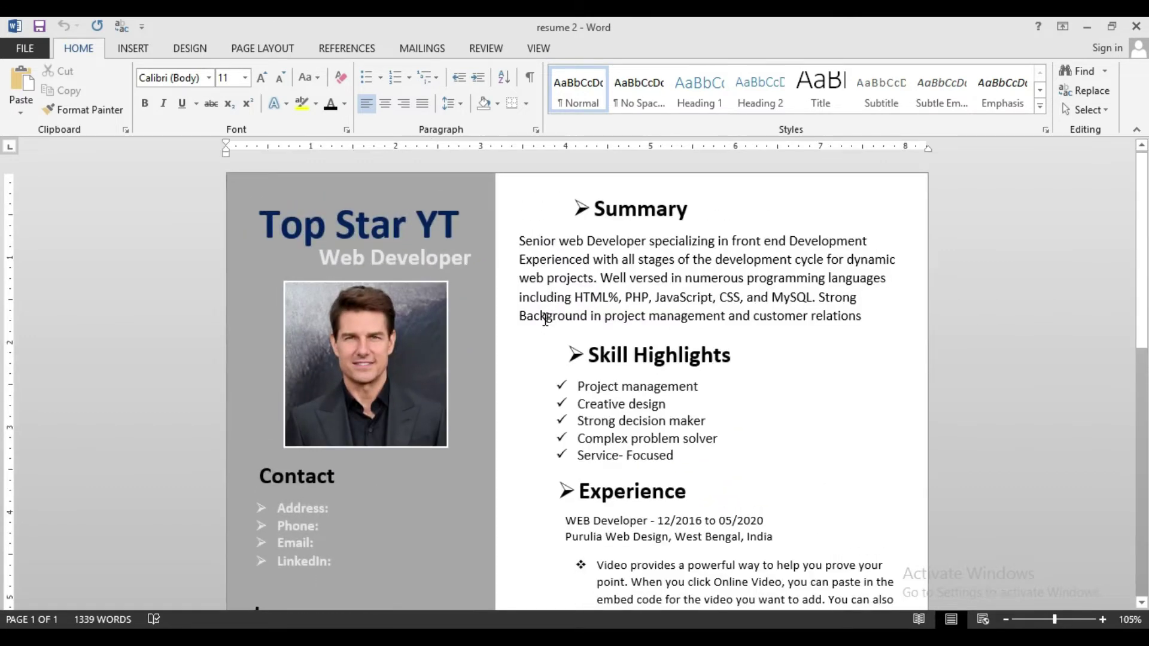
pyautogui.scroll(-2, 545, 318)
pyautogui.scroll(-2, 546, 318)
pyautogui.scroll(-1, 545, 319)
pyautogui.scroll(-1, 544, 319)
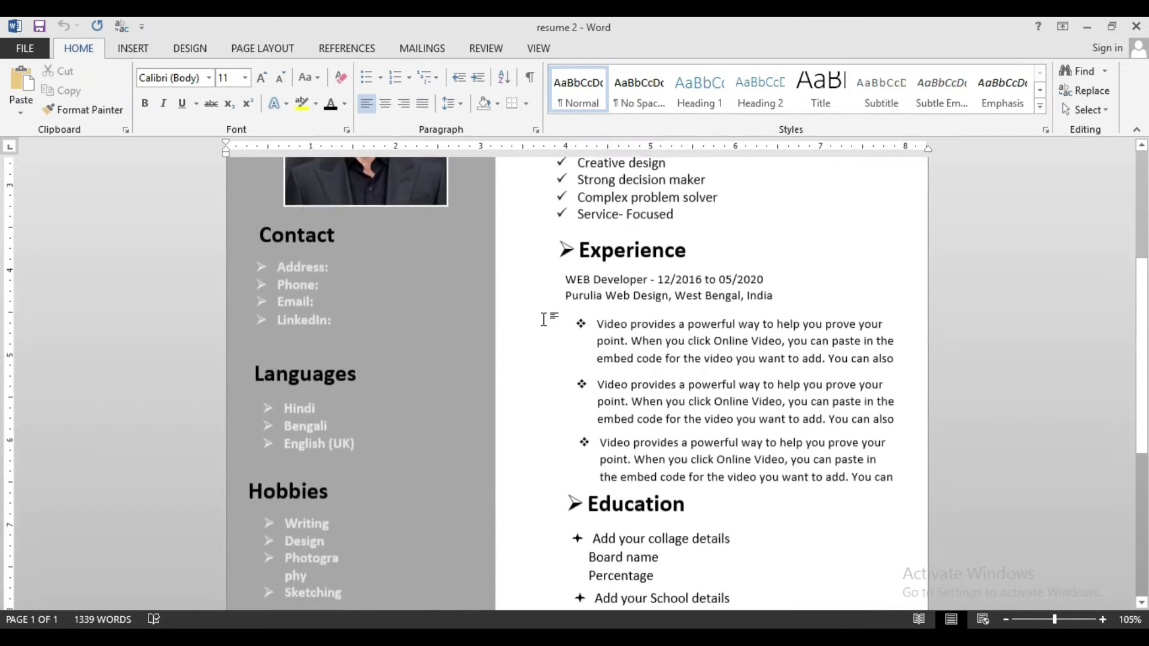
pyautogui.scroll(-2, 543, 319)
pyautogui.scroll(-2, 539, 325)
pyautogui.scroll(-4, 539, 326)
pyautogui.scroll(-2, 539, 326)
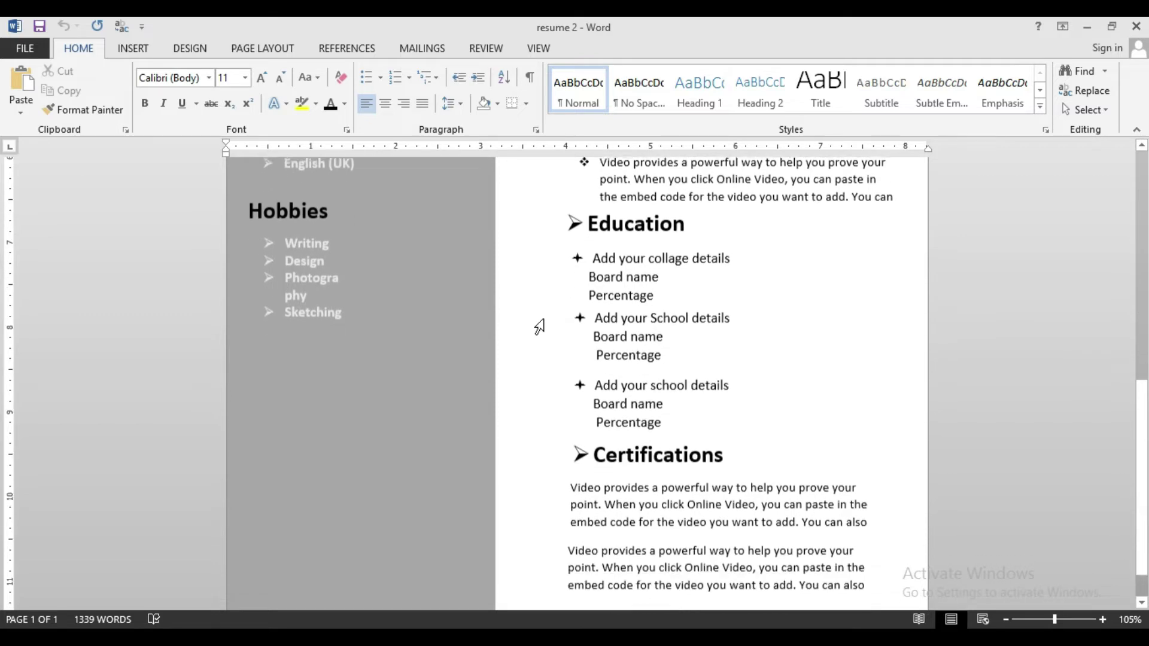
pyautogui.scroll(-2, 542, 323)
pyautogui.scroll(12, 544, 317)
pyautogui.scroll(1, 547, 312)
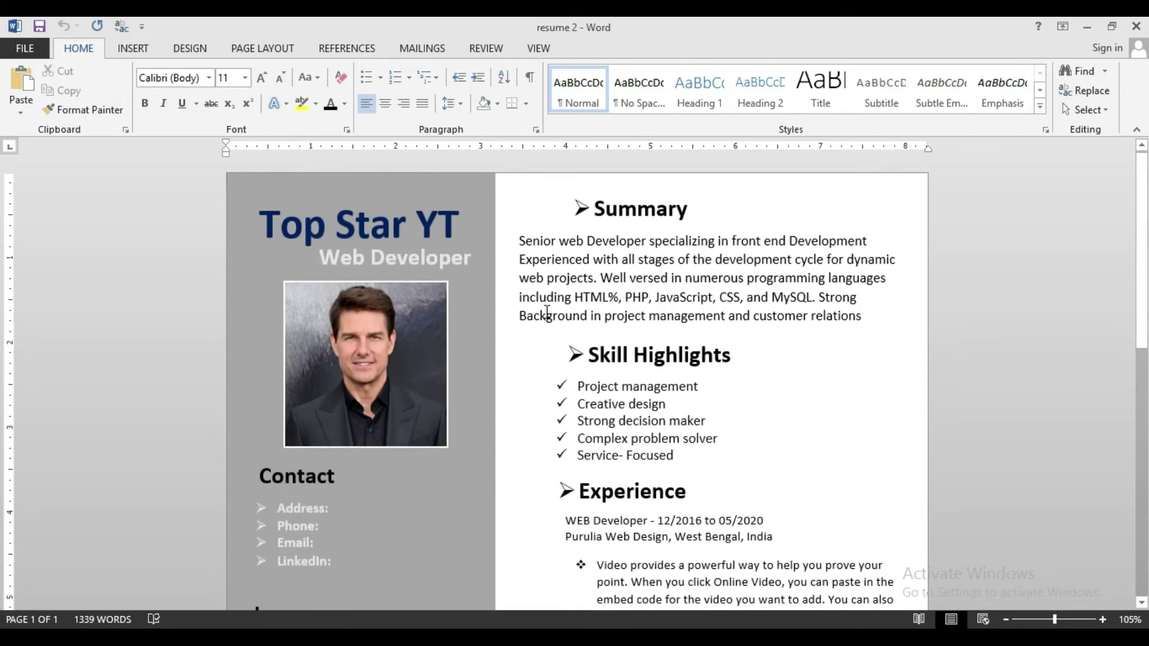
pyautogui.keyDown('ctrl'); pyautogui.scroll(-6, 535, 376); pyautogui.keyUp('ctrl')
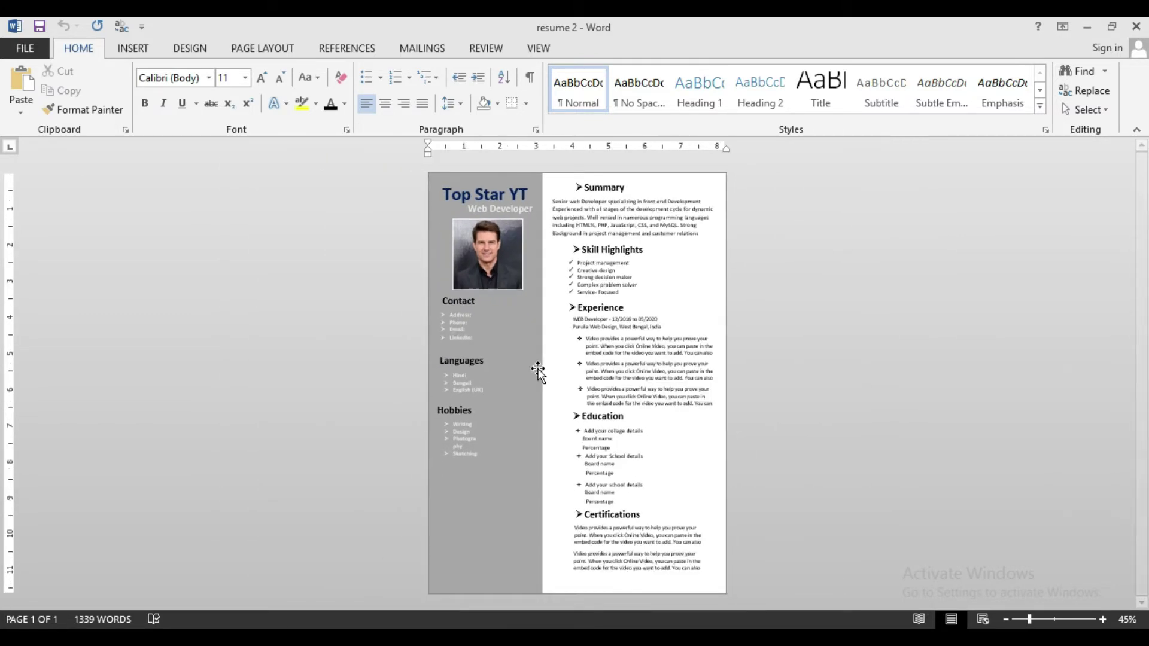
# - Start a blank document, set the paper size to A4 and apply the 0" custom margins
pyautogui.click(31, 49)
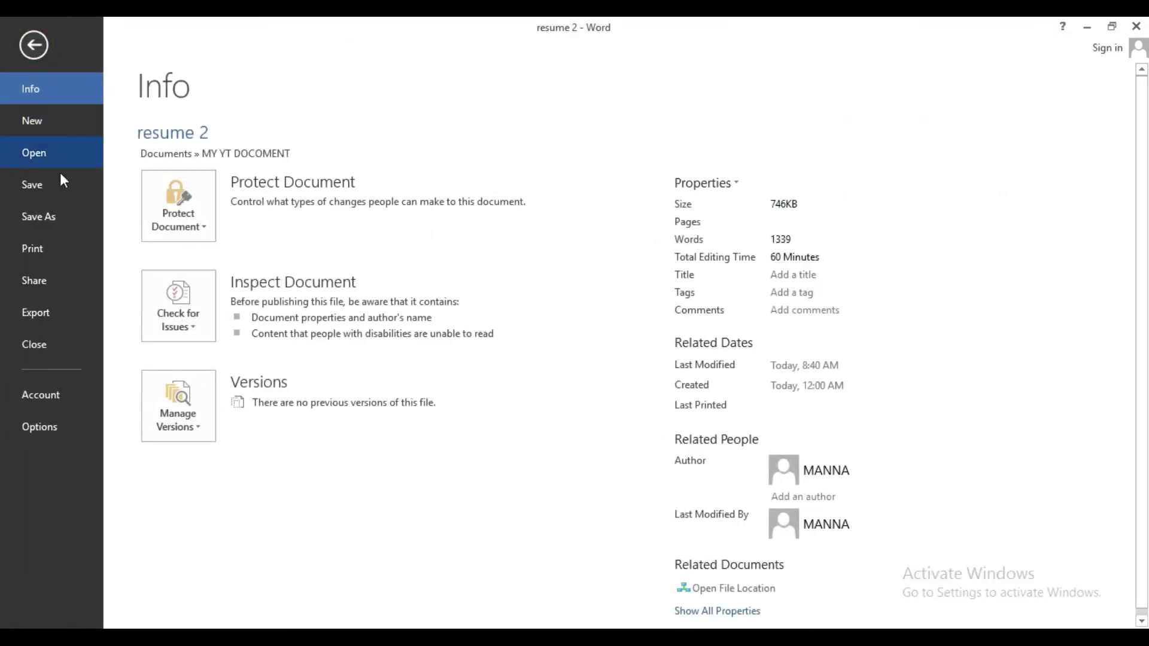
pyautogui.click(56, 123)
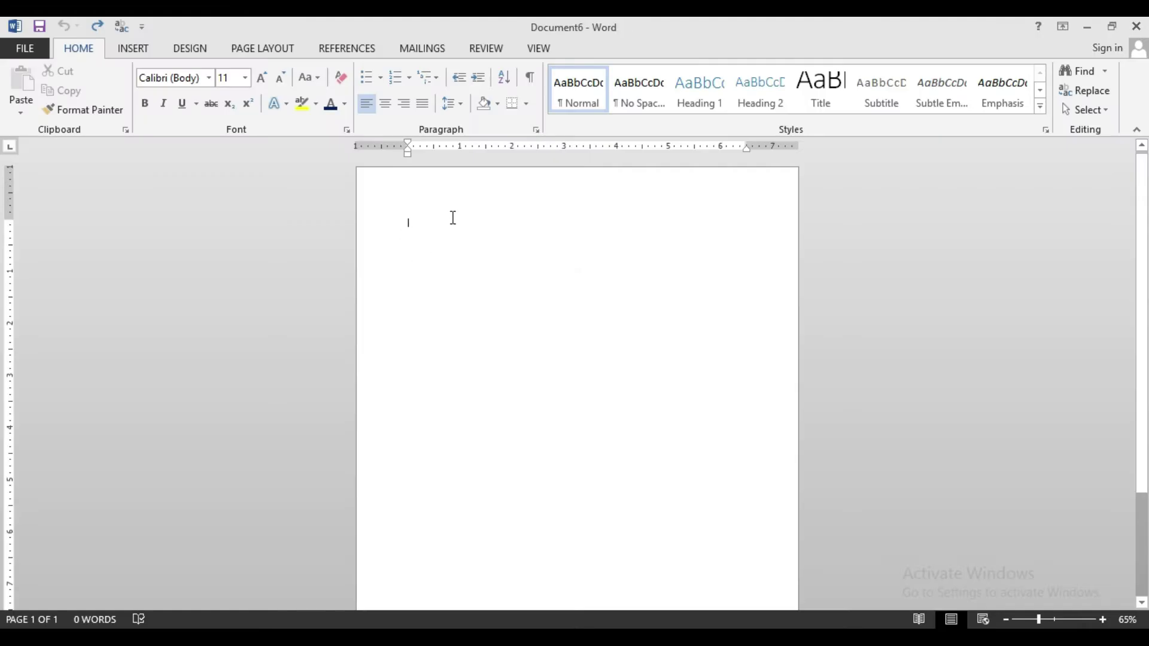
pyautogui.click(249, 50)
pyautogui.click(117, 98)
pyautogui.scroll(3, 154, 149)
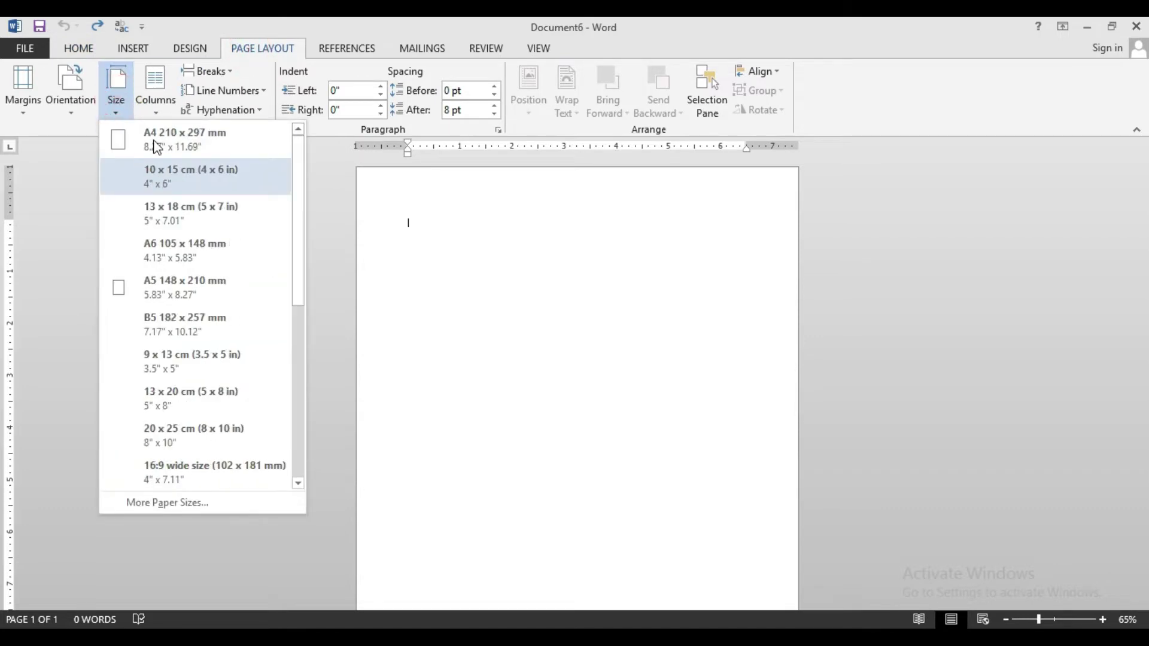
pyautogui.click(170, 141)
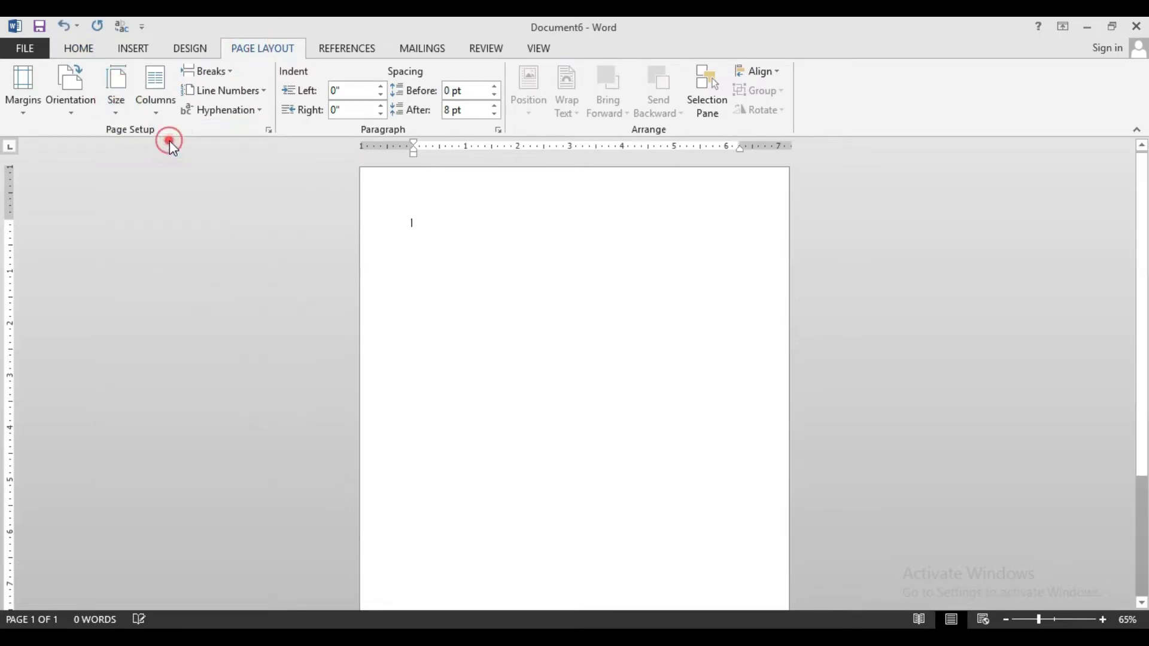
pyautogui.click(25, 99)
pyautogui.click(110, 154)
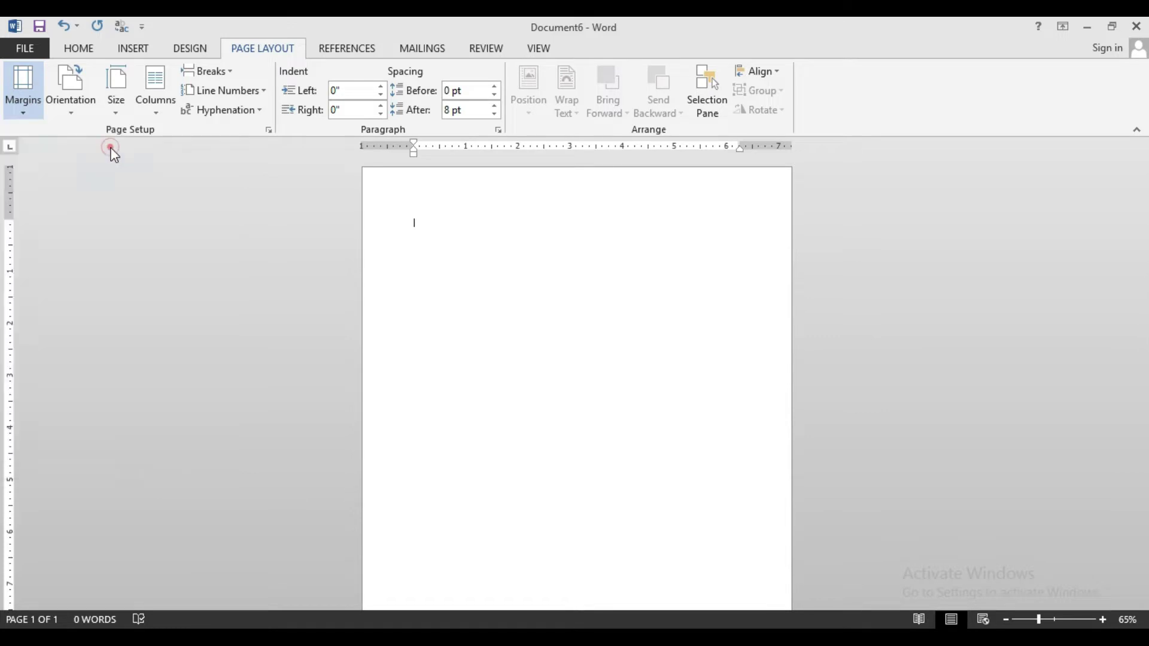
# - Draw a tall rectangle down the left edge of the page
pyautogui.click(145, 46)
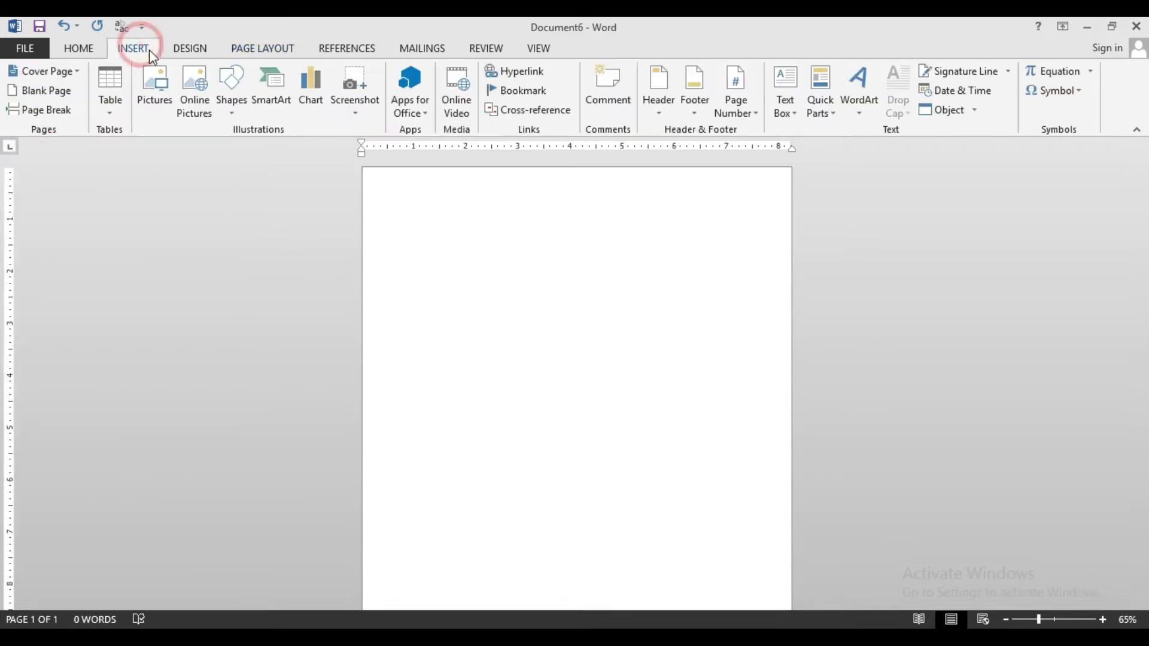
pyautogui.click(250, 108)
pyautogui.click(279, 150)
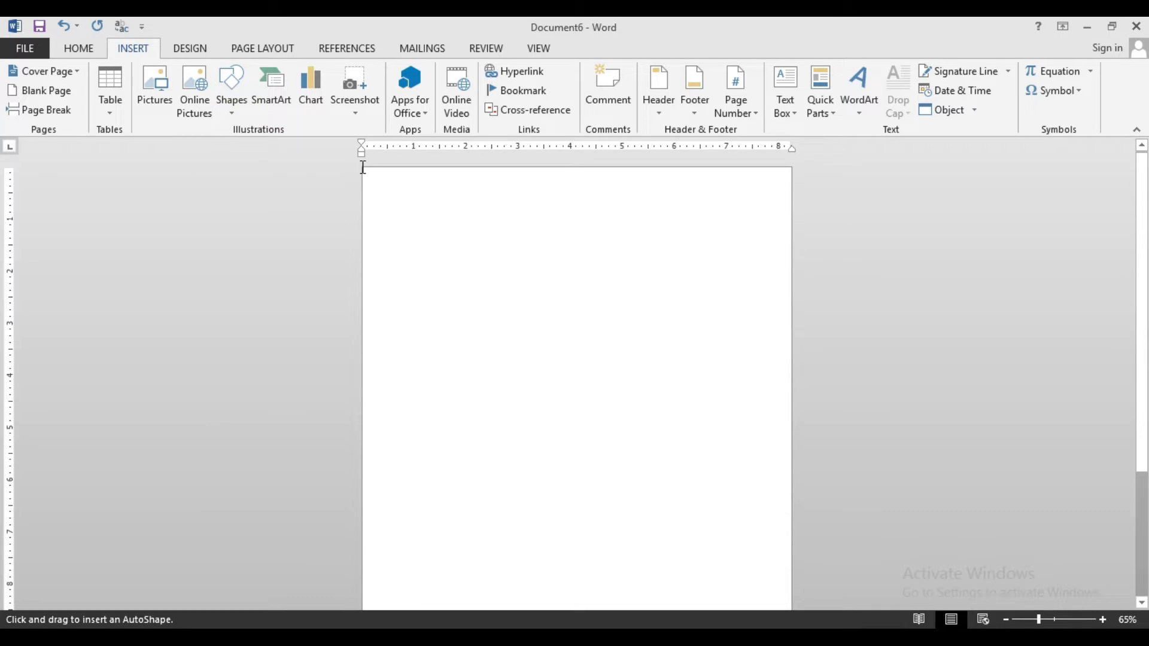
pyautogui.moveTo(364, 167); pyautogui.dragTo(489, 608)
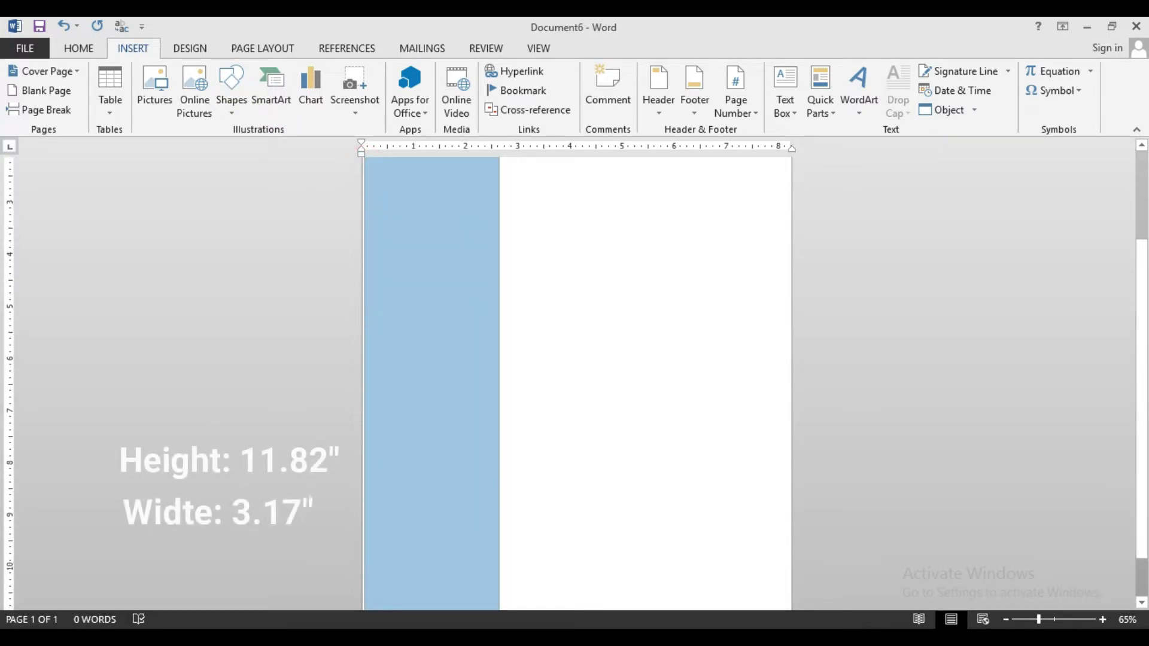
# - Set the sidebar rectangle's width to 3.1 inches
pyautogui.scroll(-5, 603, 377)
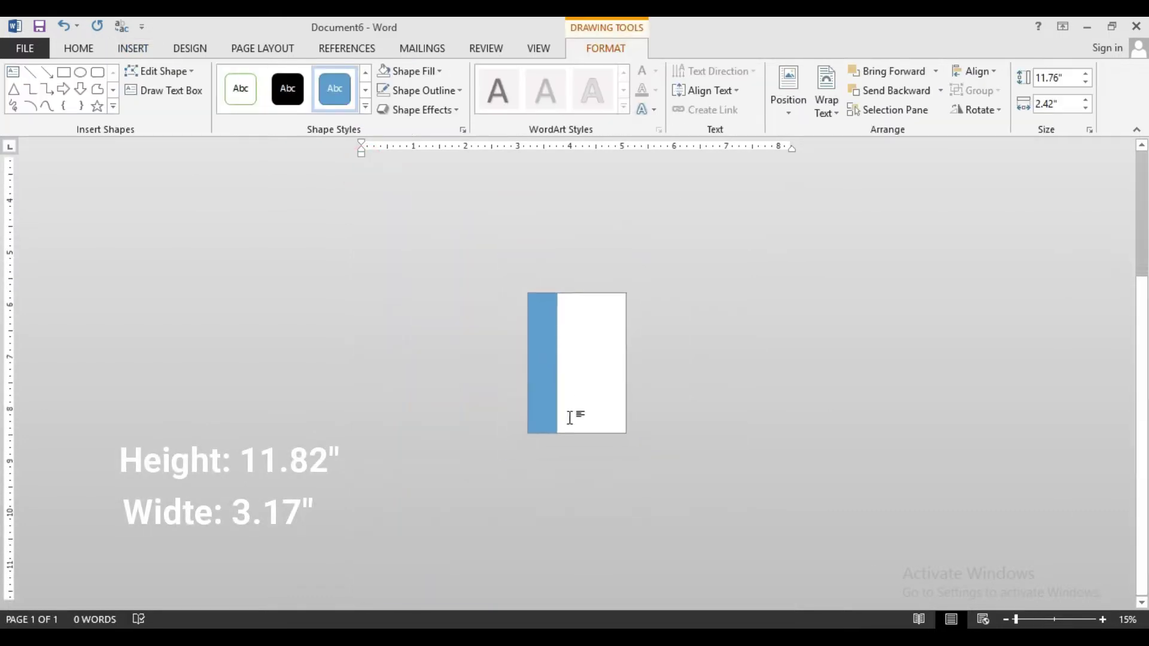
pyautogui.scroll(3, 562, 410)
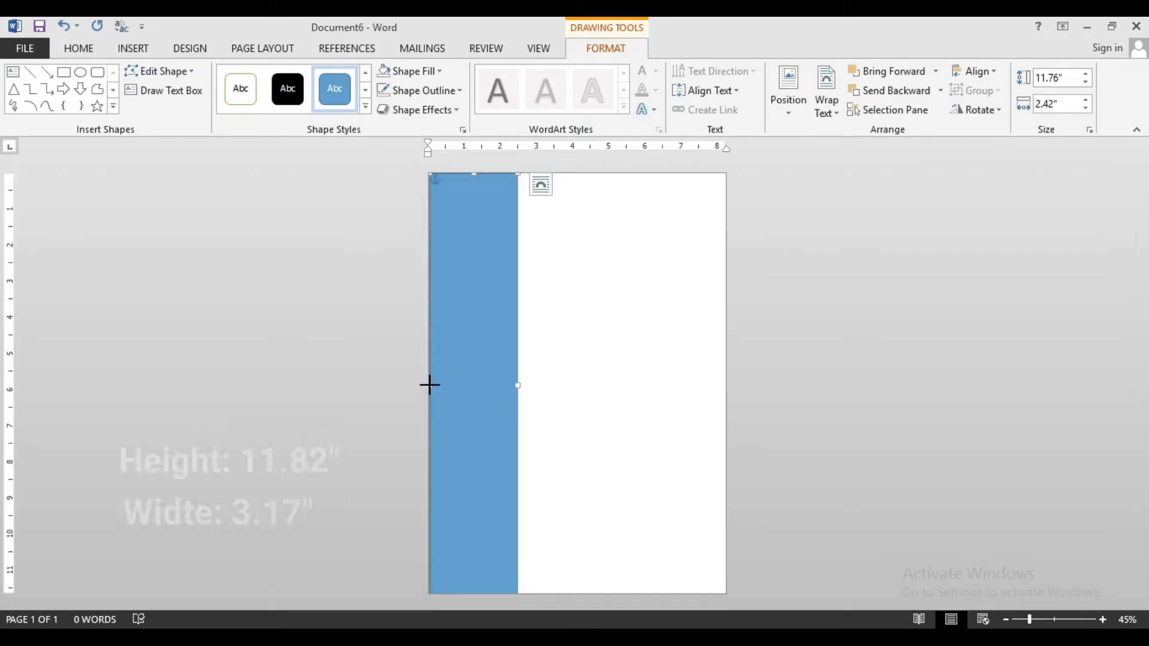
pyautogui.moveTo(429, 386); pyautogui.dragTo(418, 385)
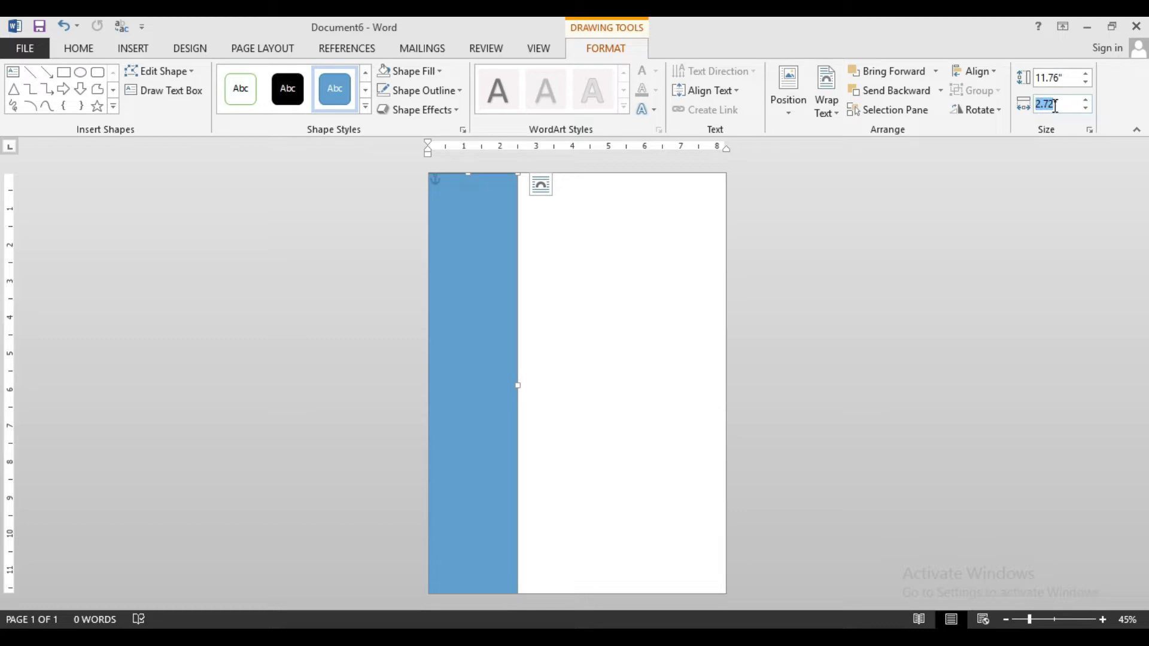
pyautogui.write('3.1')
pyautogui.press('Return')
# - Draw a text box at the top of the sidebar and type 'Top Star YT'
pyautogui.click(582, 283)
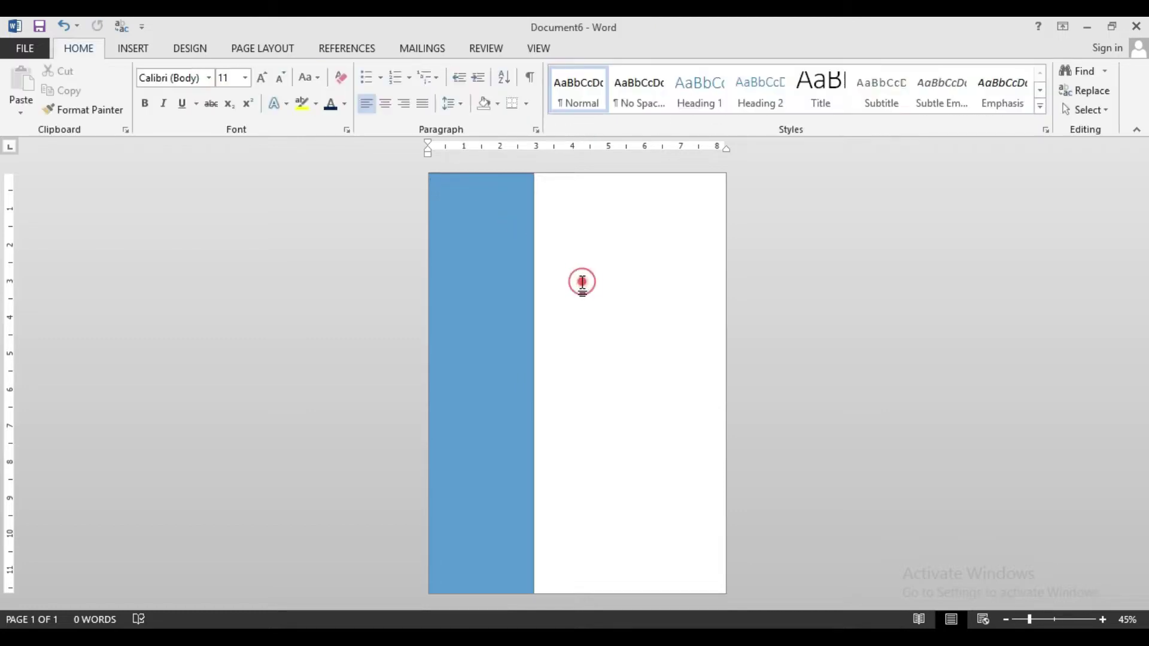
pyautogui.click(139, 48)
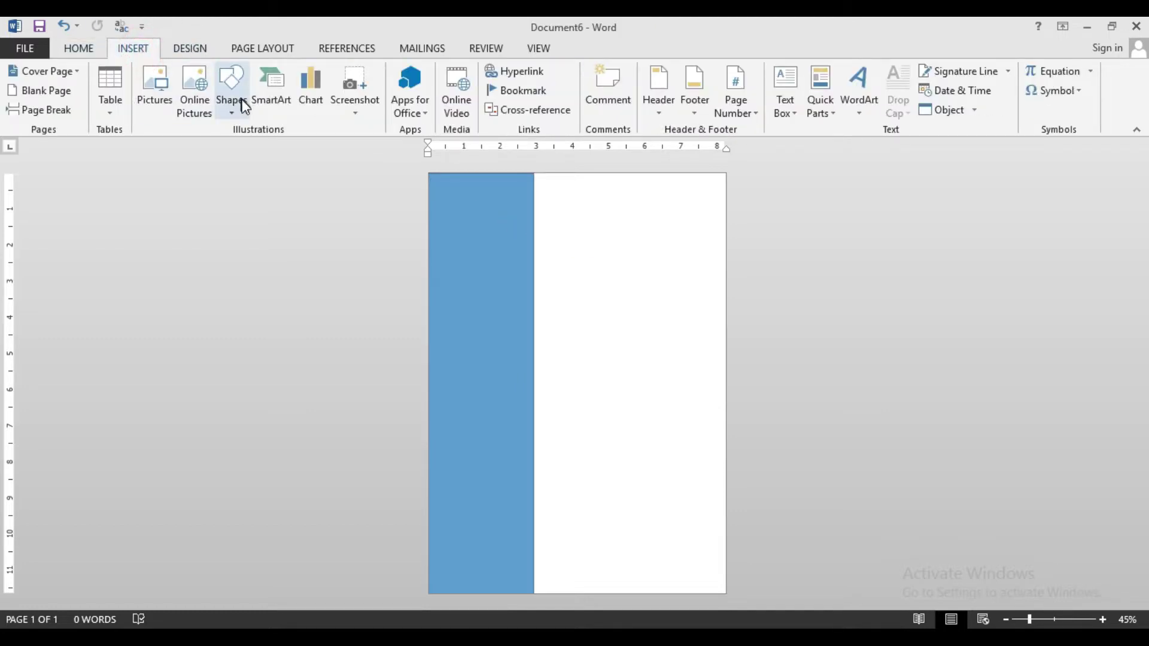
pyautogui.keyDown('ctrl'); pyautogui.scroll(2, 516, 258); pyautogui.keyUp('ctrl')
pyautogui.keyDown('ctrl'); pyautogui.scroll(6, 515, 264); pyautogui.keyUp('ctrl')
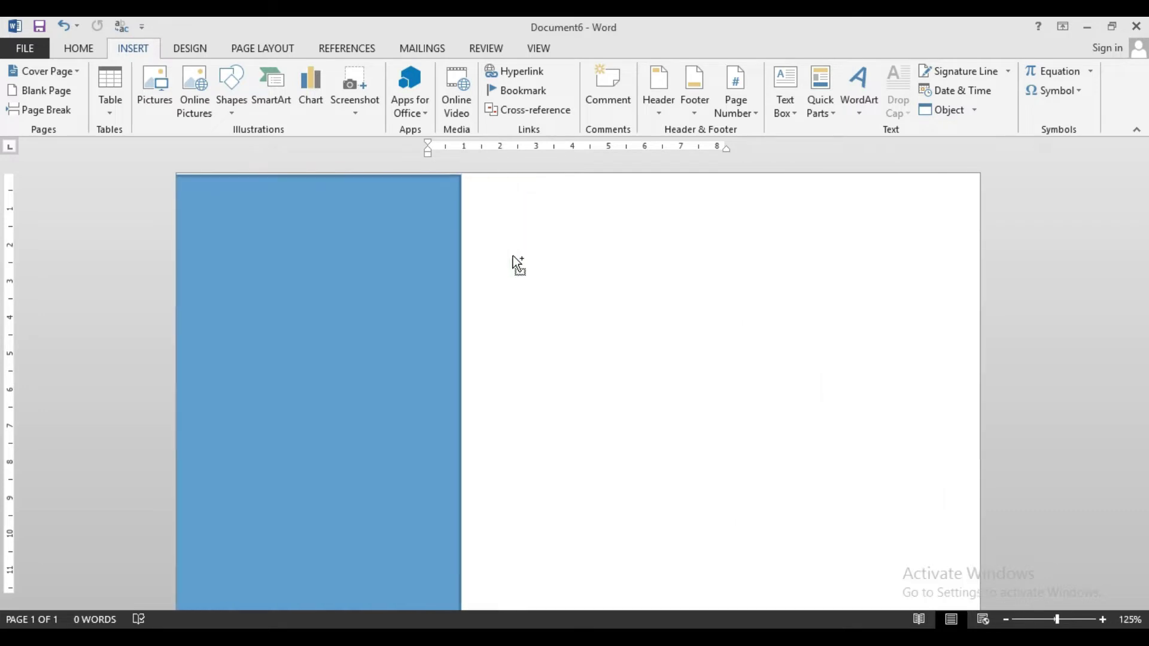
pyautogui.click(232, 89)
pyautogui.click(226, 148)
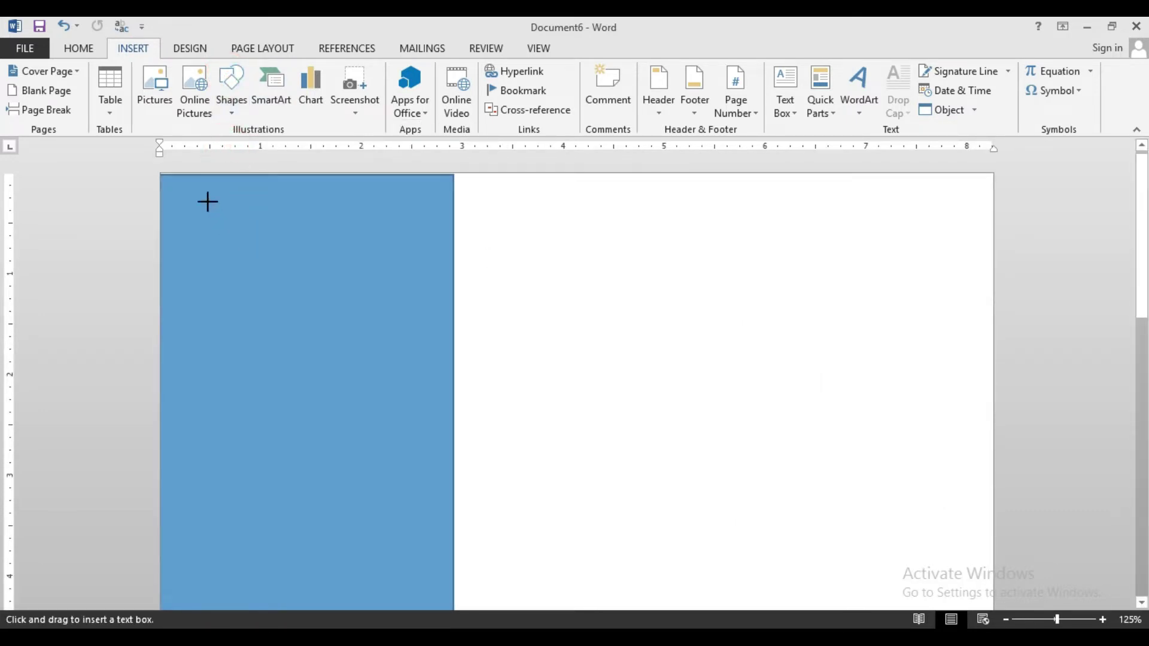
pyautogui.moveTo(406, 247); pyautogui.dragTo(409, 252)
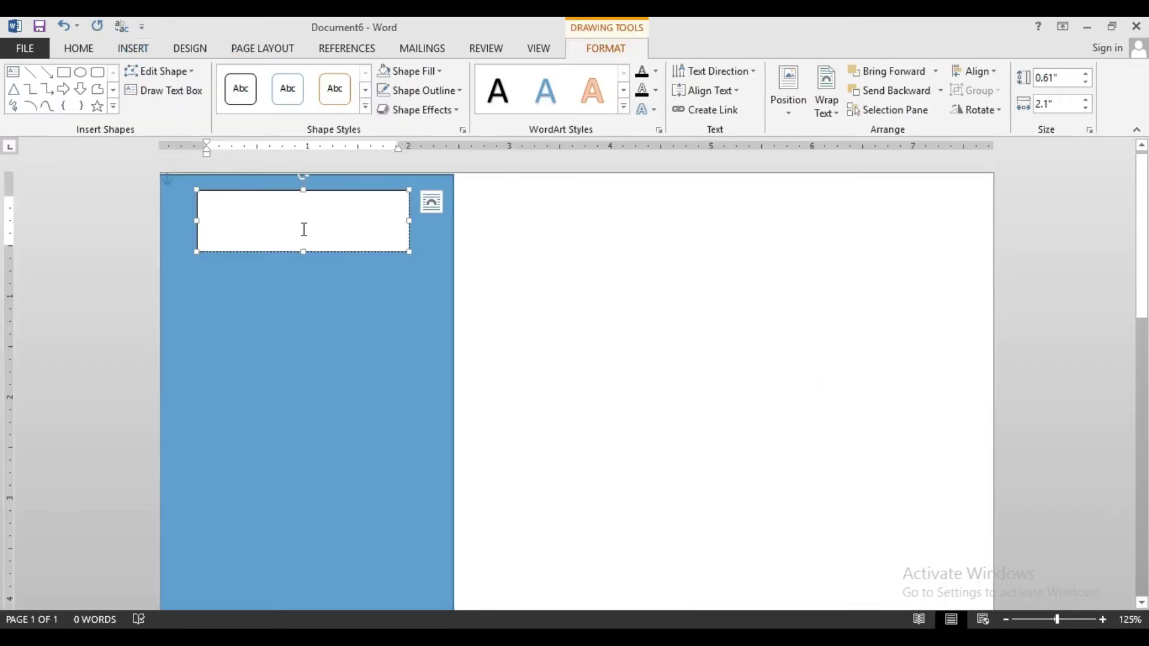
pyautogui.write('Top Star YT')
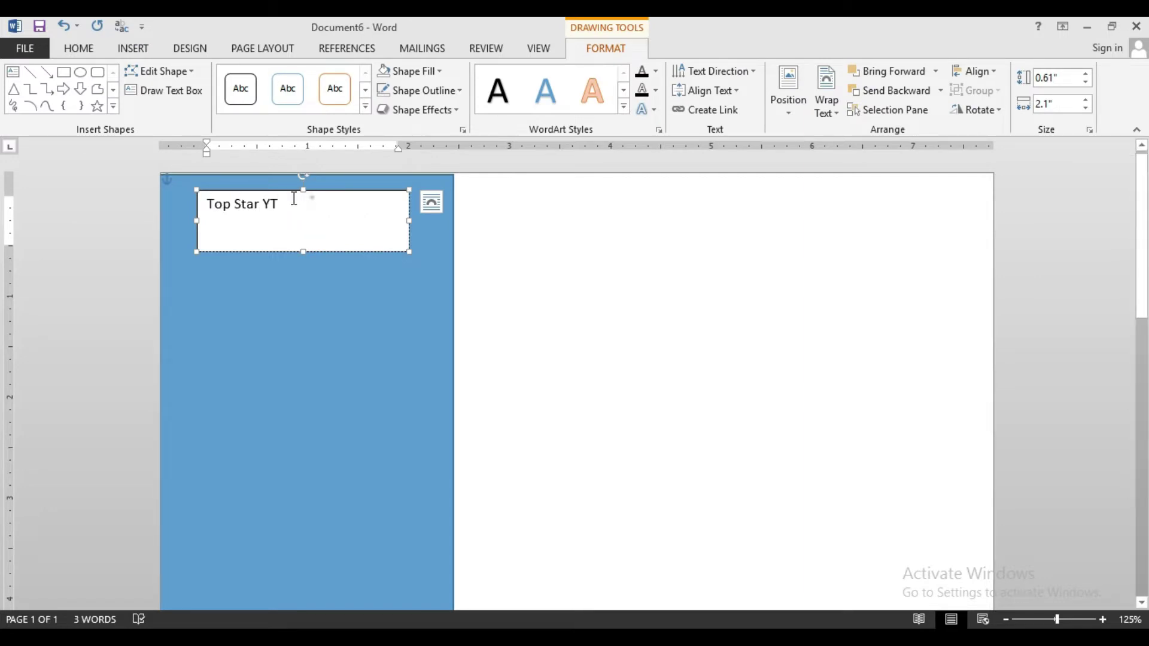
# - Enlarge the heading to 36 pt, append 'YT', and nudge the box left
pyautogui.moveTo(294, 198); pyautogui.dragTo(207, 207)
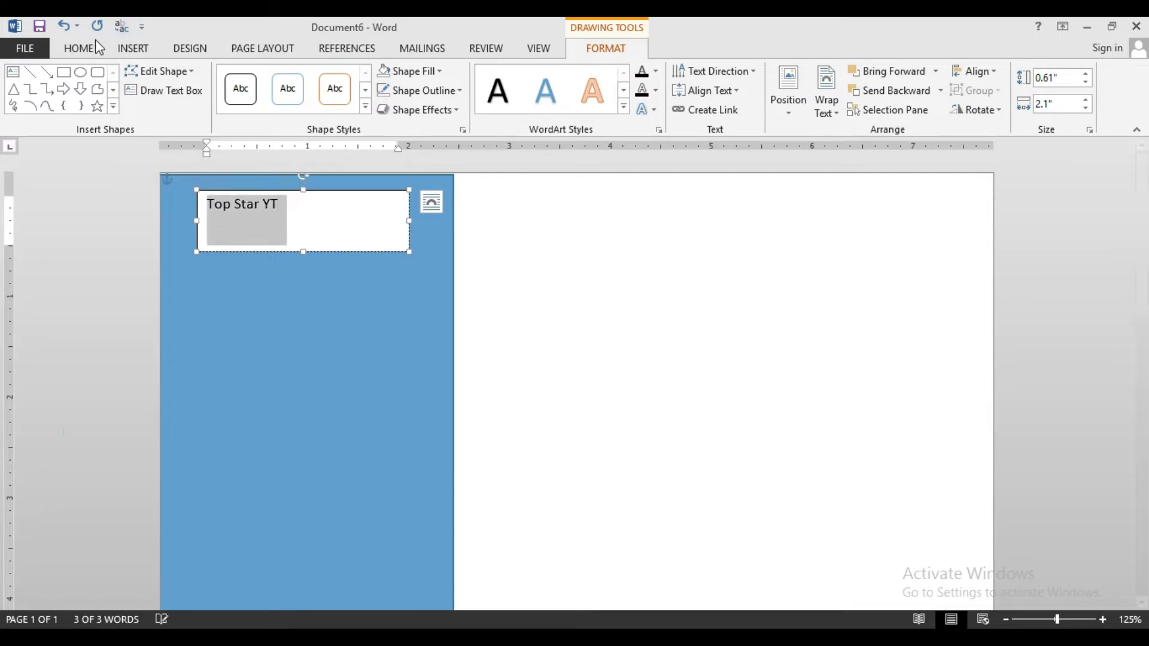
pyautogui.click(79, 48)
pyautogui.click(262, 77)
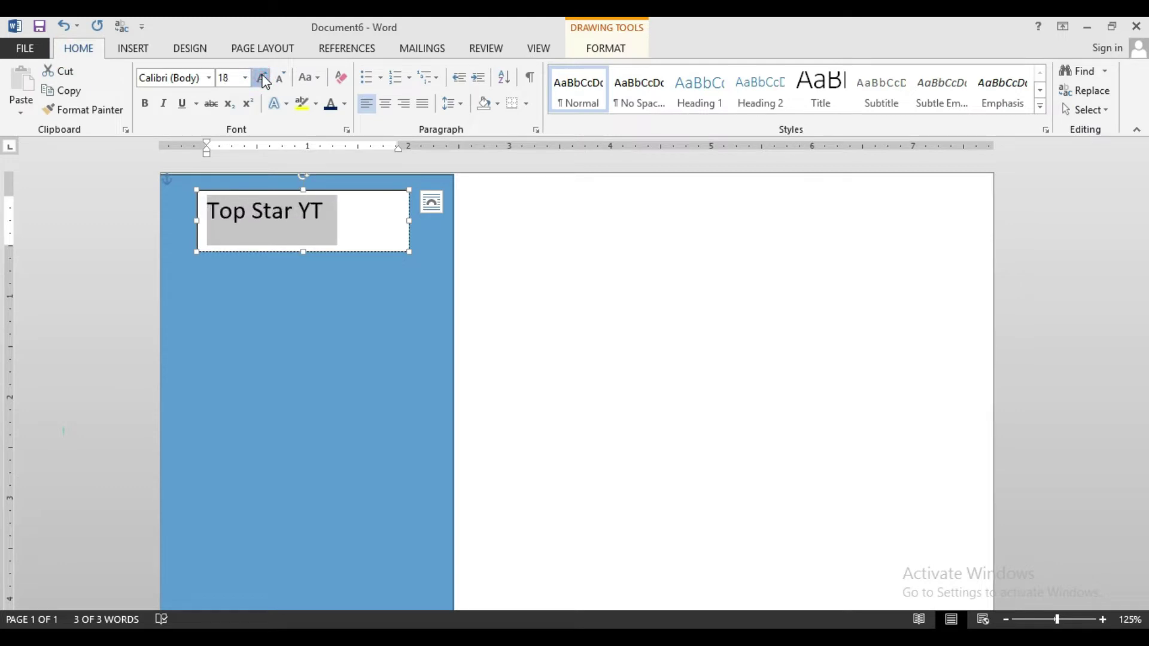
pyautogui.click(262, 77)
pyautogui.click(262, 77)
pyautogui.click(262, 77)
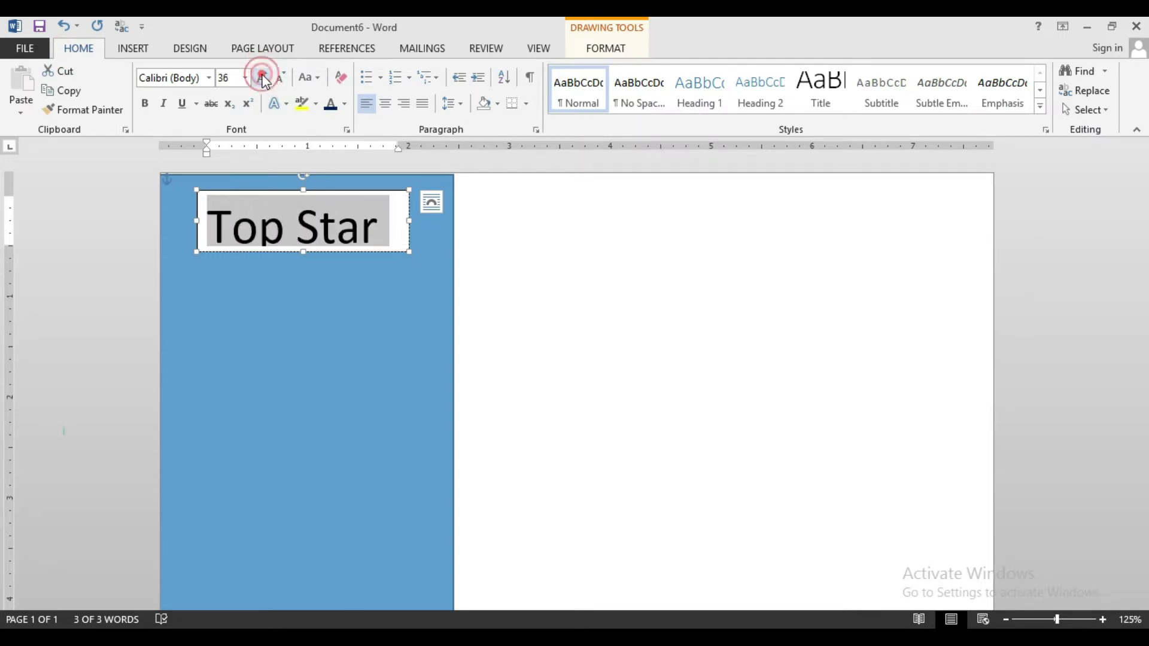
pyautogui.click(395, 204)
pyautogui.write('YT')
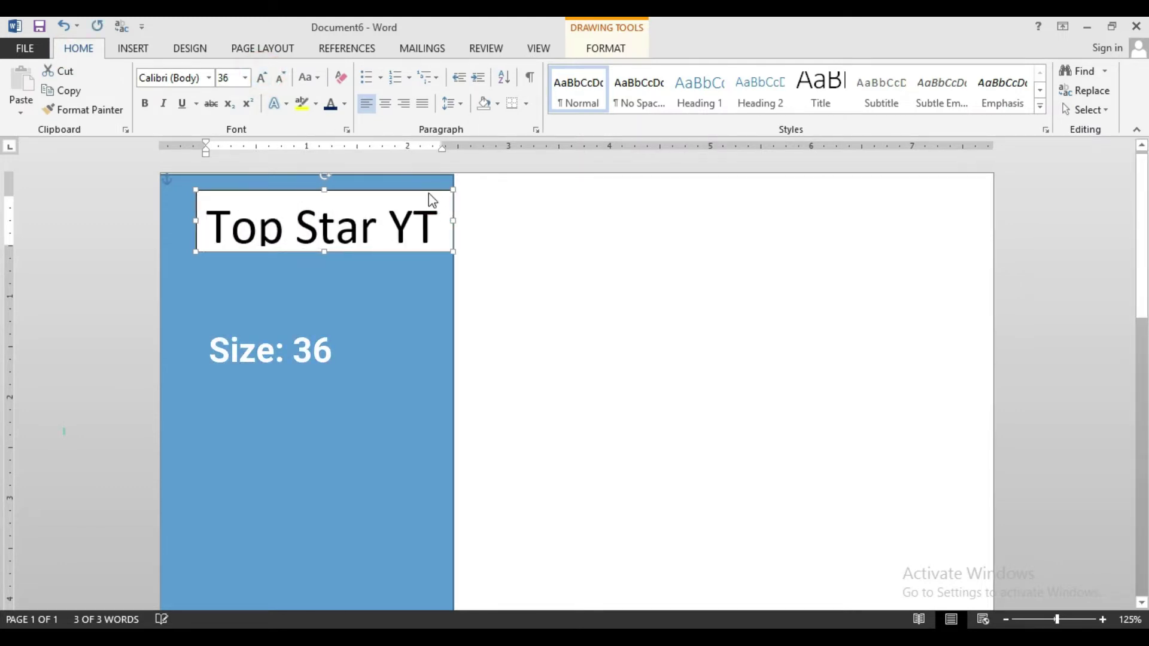
pyautogui.moveTo(432, 199); pyautogui.dragTo(419, 200)
# - Make the heading box taller and remove its fill and outline
pyautogui.moveTo(311, 252); pyautogui.dragTo(310, 271)
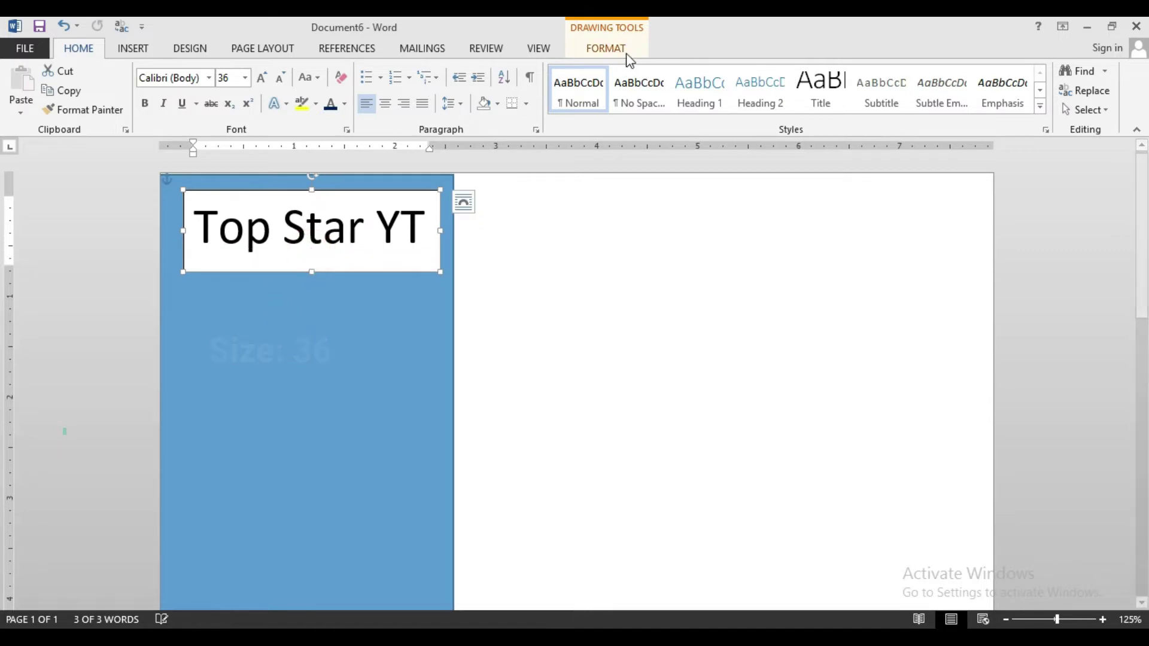
pyautogui.click(606, 48)
pyautogui.click(407, 70)
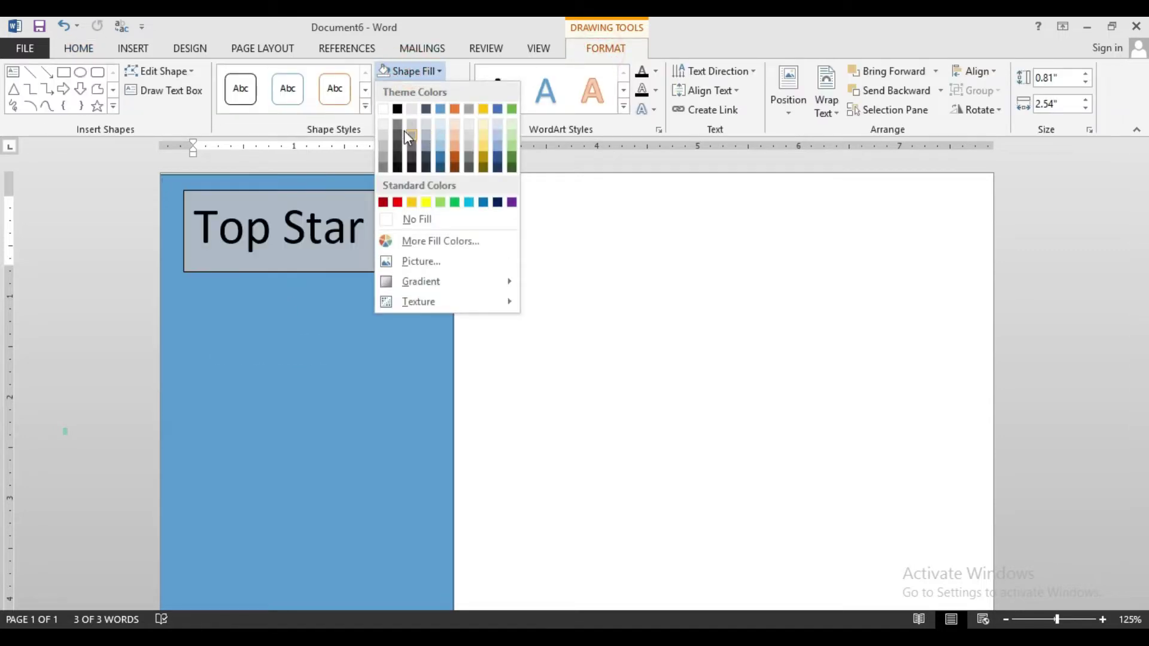
pyautogui.click(401, 218)
pyautogui.click(443, 91)
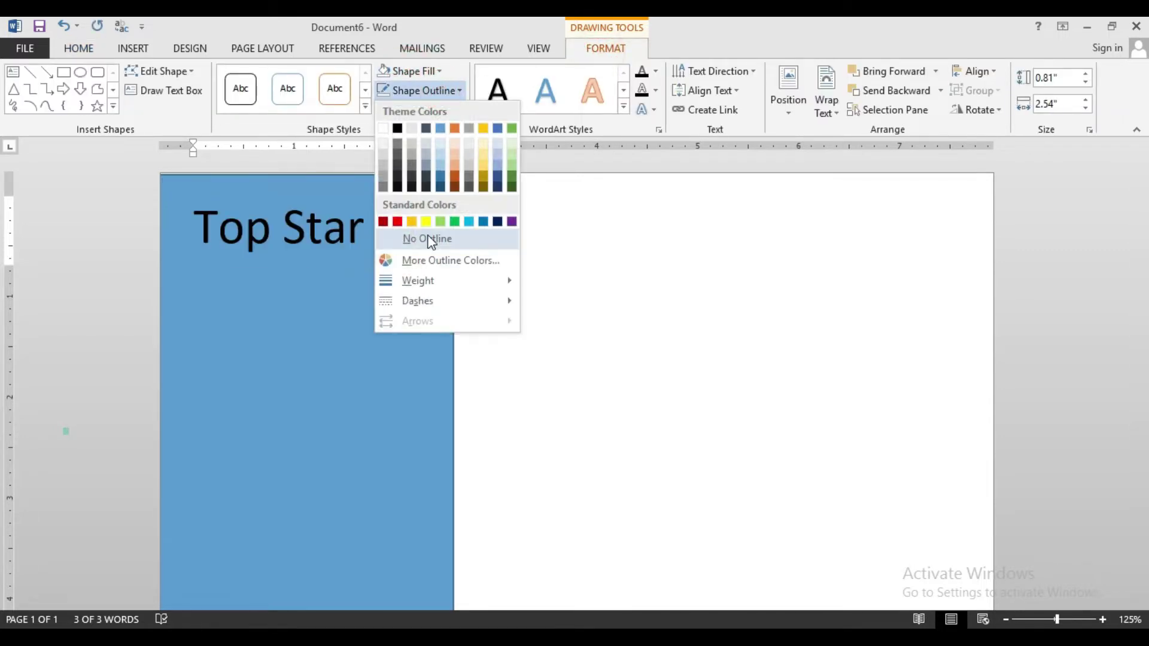
pyautogui.click(422, 236)
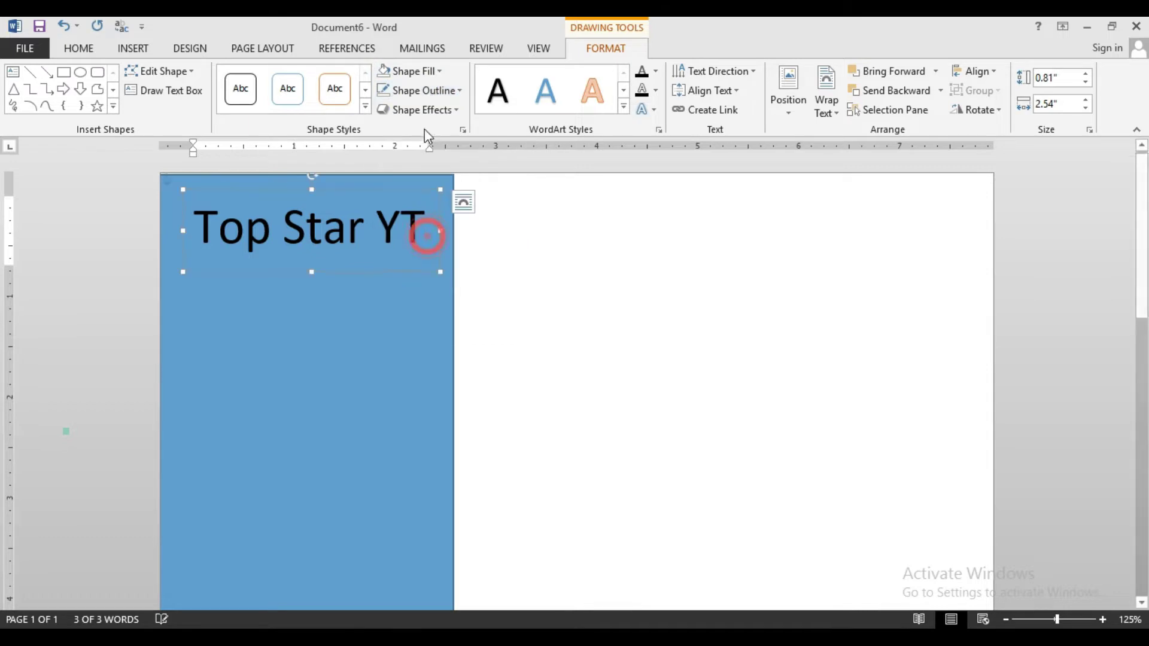
# - Make Top Star YT dark blue and bold, then widen and reposition its box
pyautogui.click(89, 52)
pyautogui.tripleClick(430, 231)
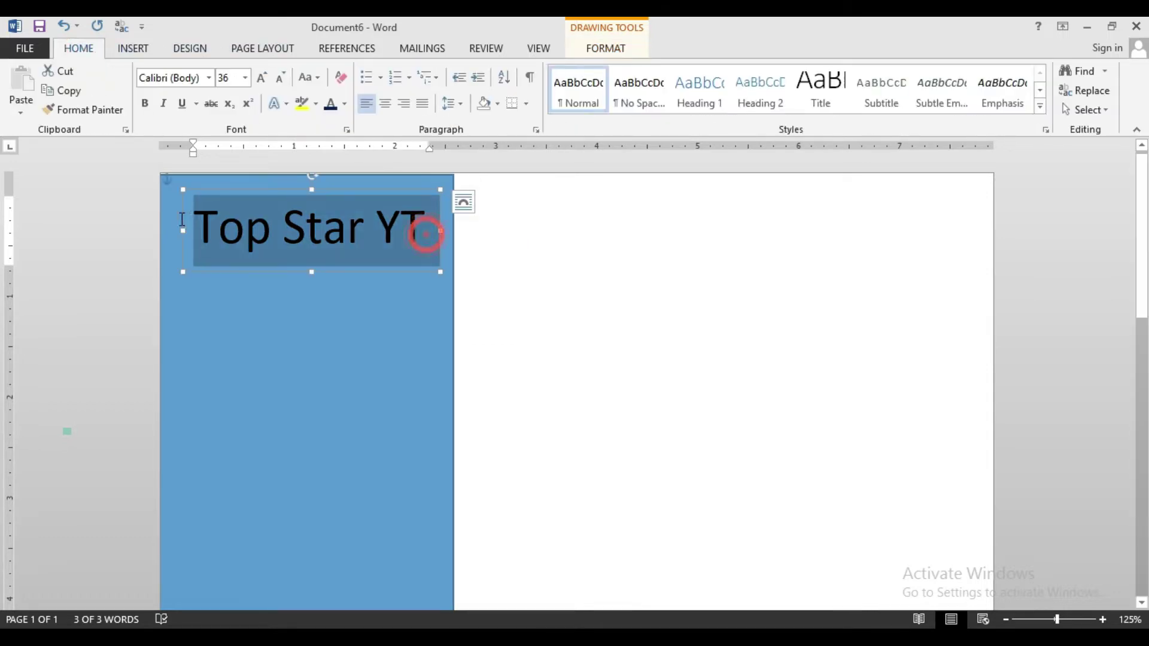
pyautogui.click(346, 105)
pyautogui.click(460, 266)
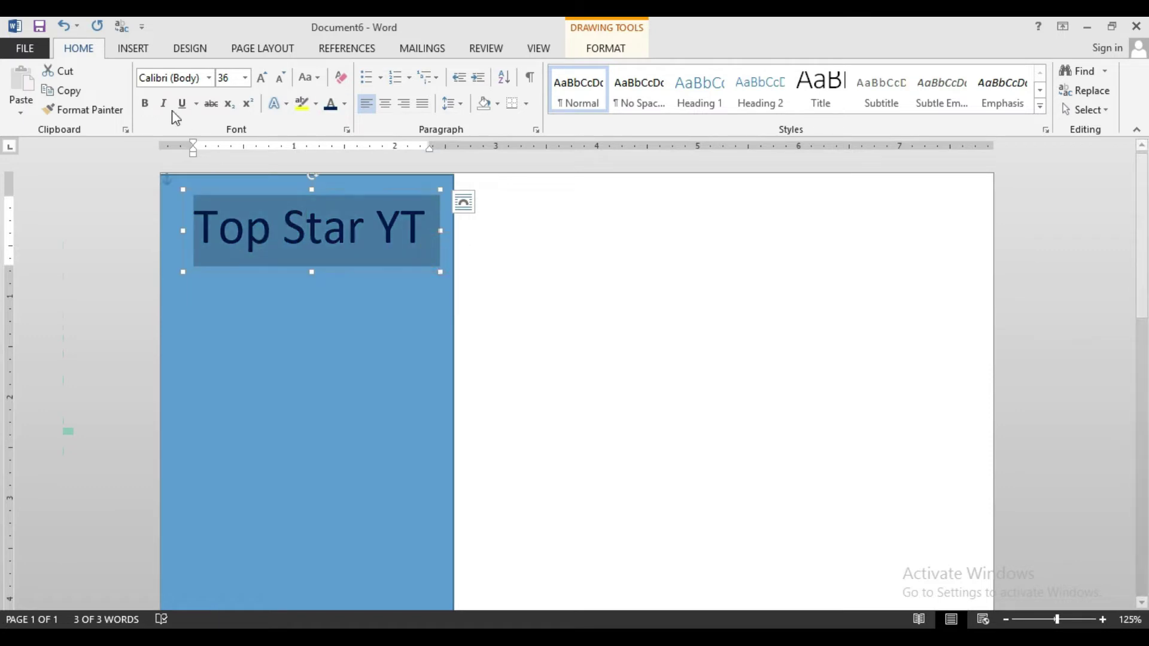
pyautogui.click(143, 104)
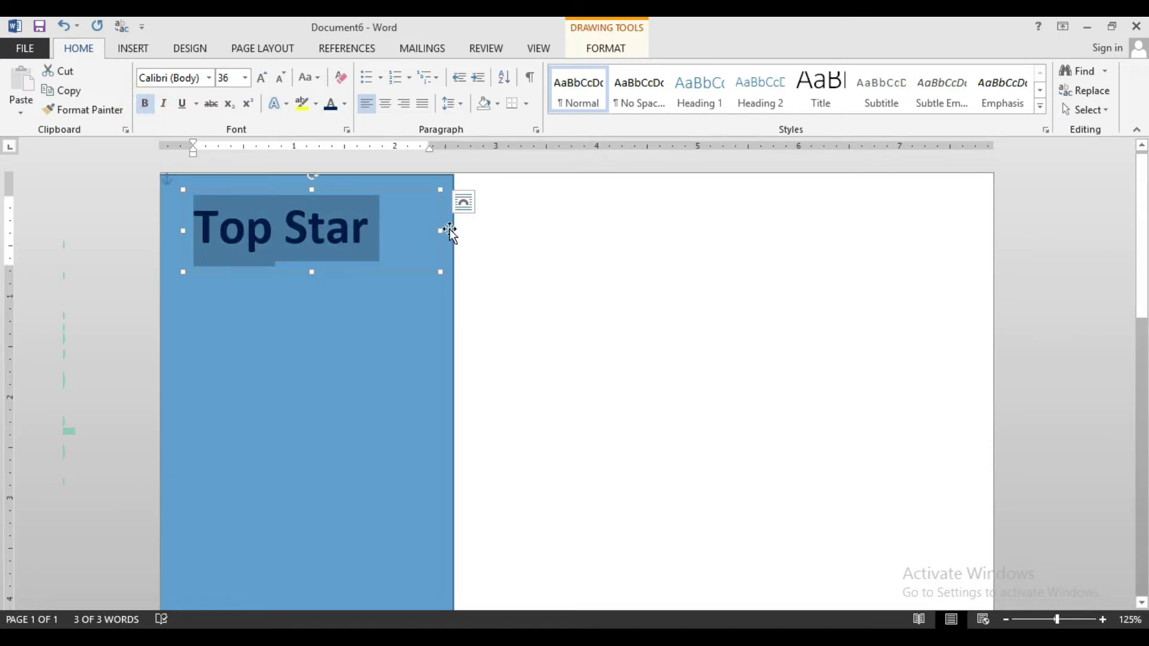
pyautogui.moveTo(450, 230); pyautogui.dragTo(467, 231)
pyautogui.moveTo(418, 189); pyautogui.dragTo(405, 184)
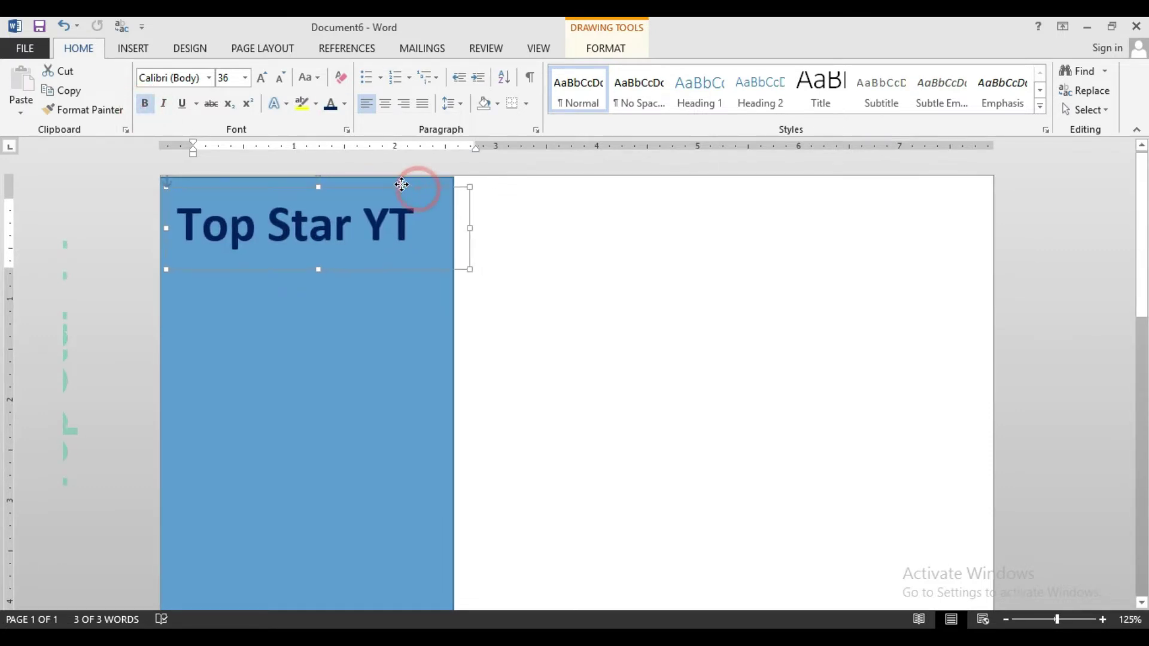
pyautogui.click(398, 367)
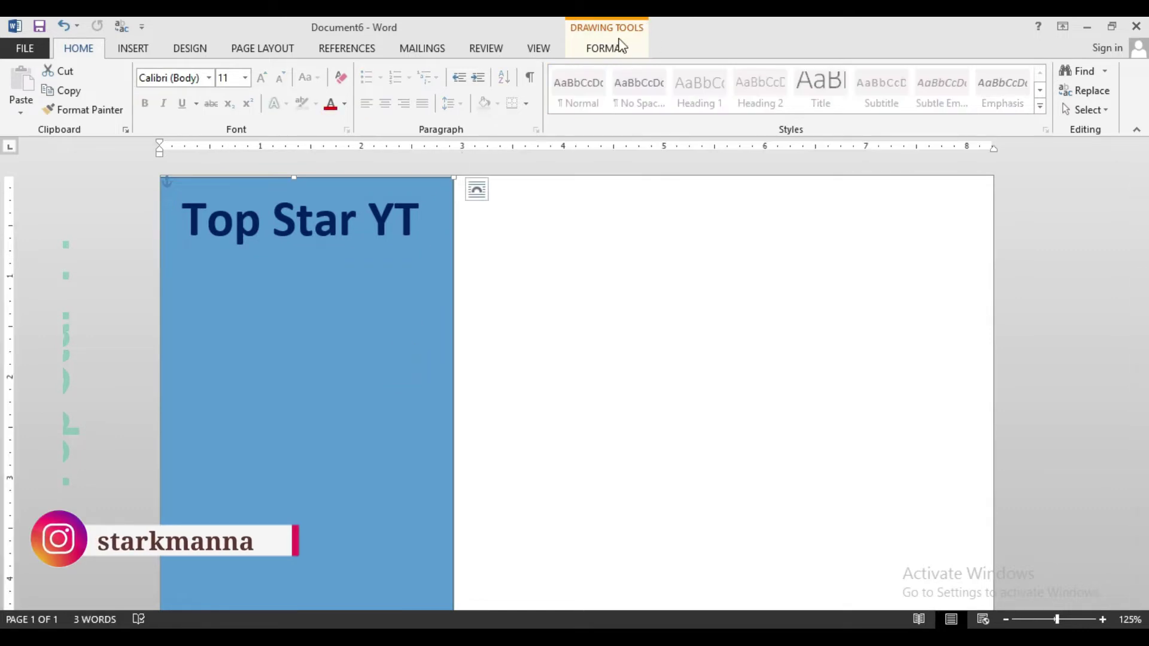
# - Change the sidebar's fill to a grey theme color and set its outline to No Outline
pyautogui.click(594, 51)
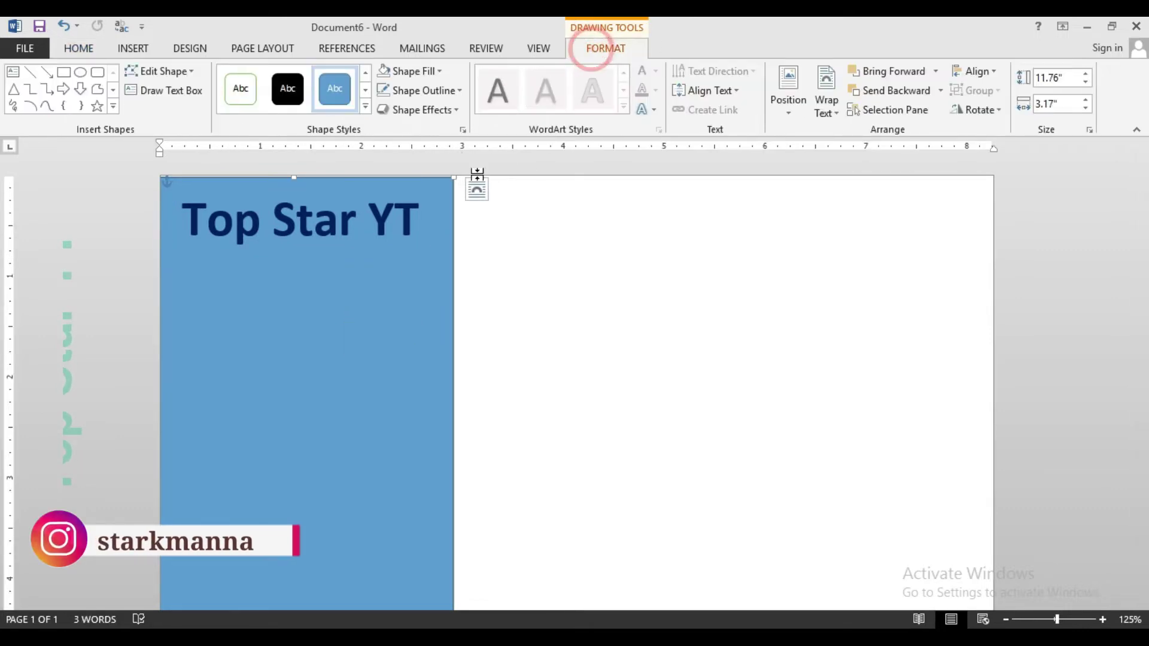
pyautogui.click(417, 74)
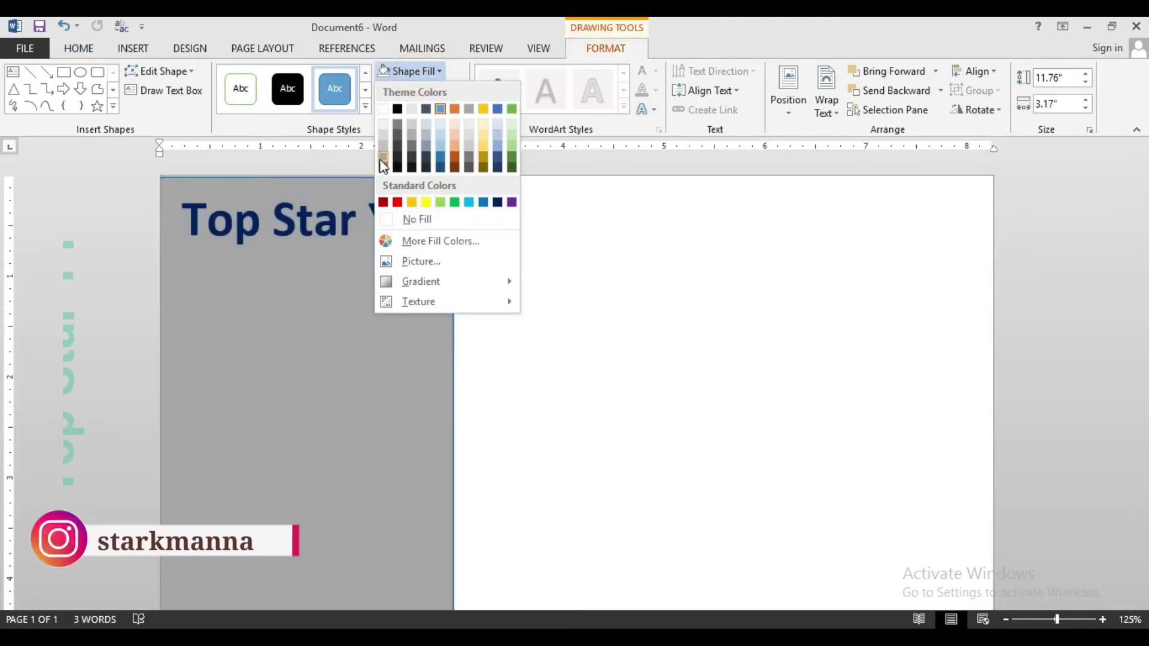
pyautogui.click(383, 157)
pyautogui.moveTo(297, 175); pyautogui.dragTo(297, 159)
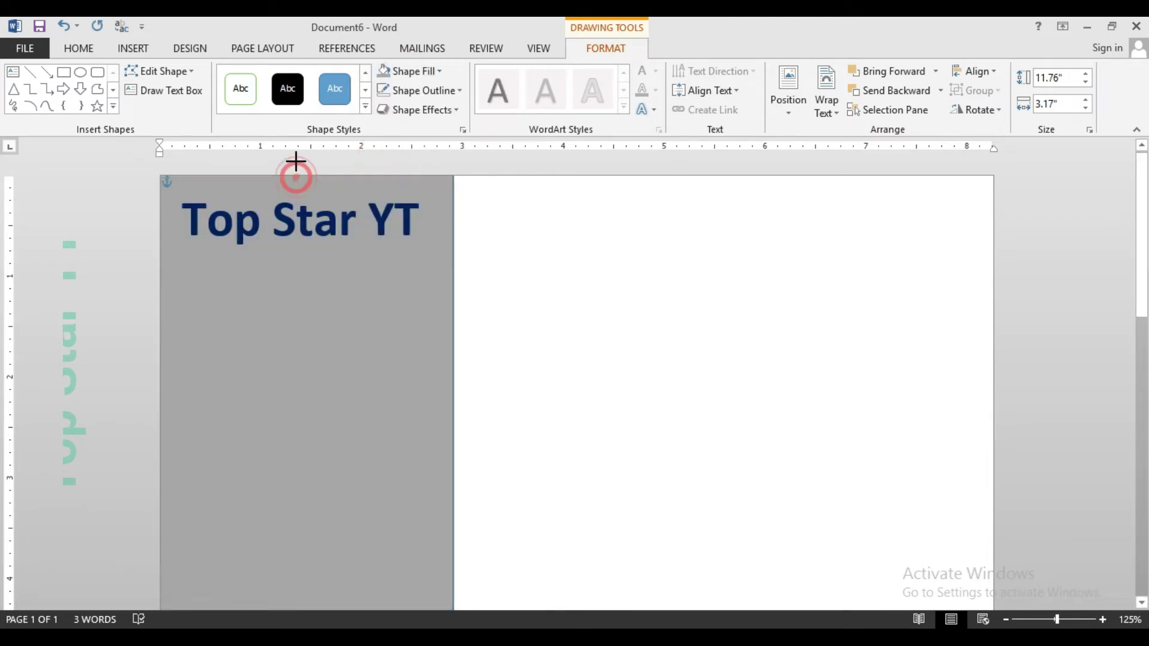
pyautogui.click(450, 91)
pyautogui.click(424, 235)
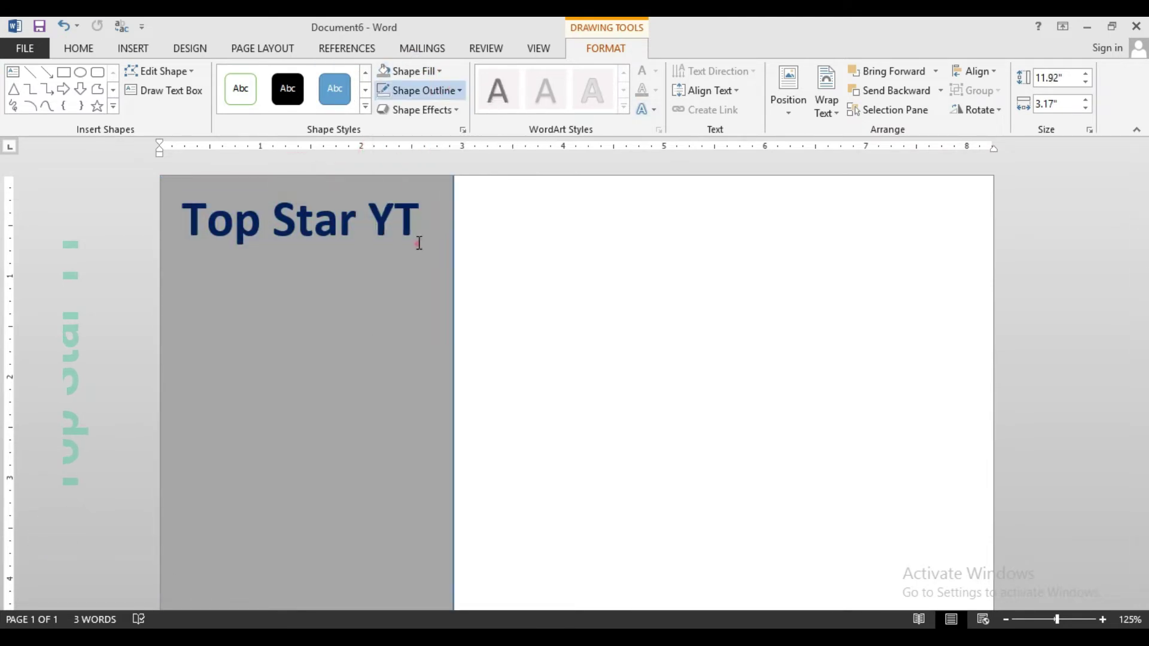
pyautogui.click(539, 347)
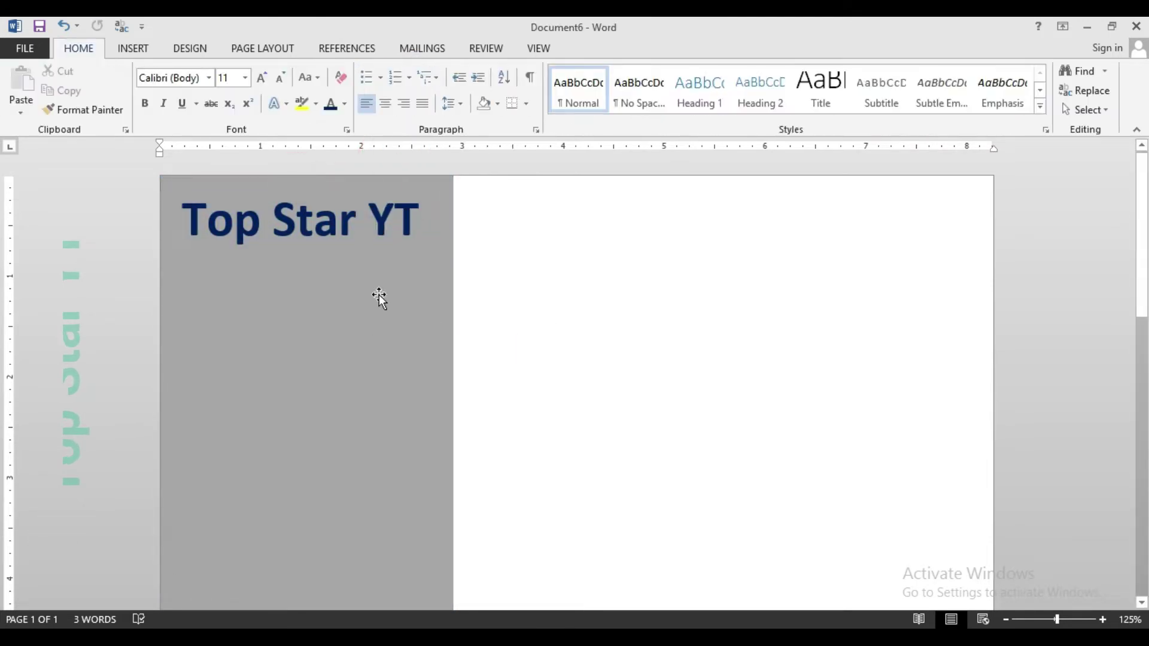
pyautogui.click(133, 48)
# - Draw a text box below the heading and type 'Web Developer'
pyautogui.click(230, 90)
pyautogui.click(229, 149)
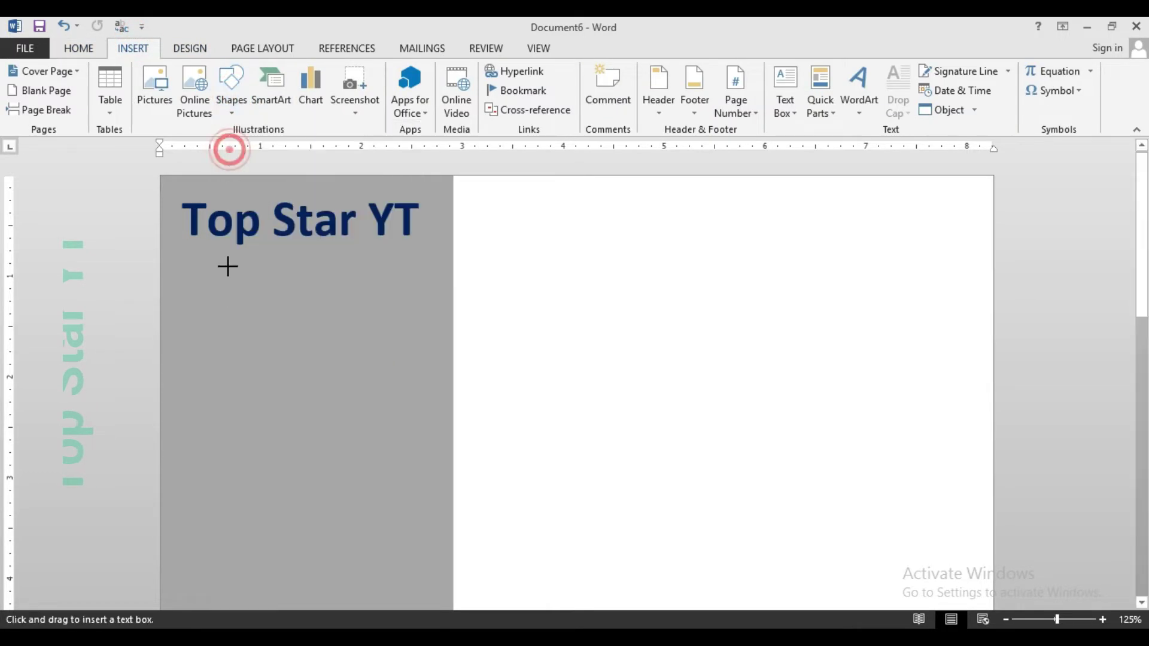
pyautogui.moveTo(379, 316)
pyautogui.mouseDown()
pyautogui.moveTo(421, 293)
pyautogui.moveTo(422, 304)
pyautogui.mouseUp()
pyautogui.write('Web Developer')
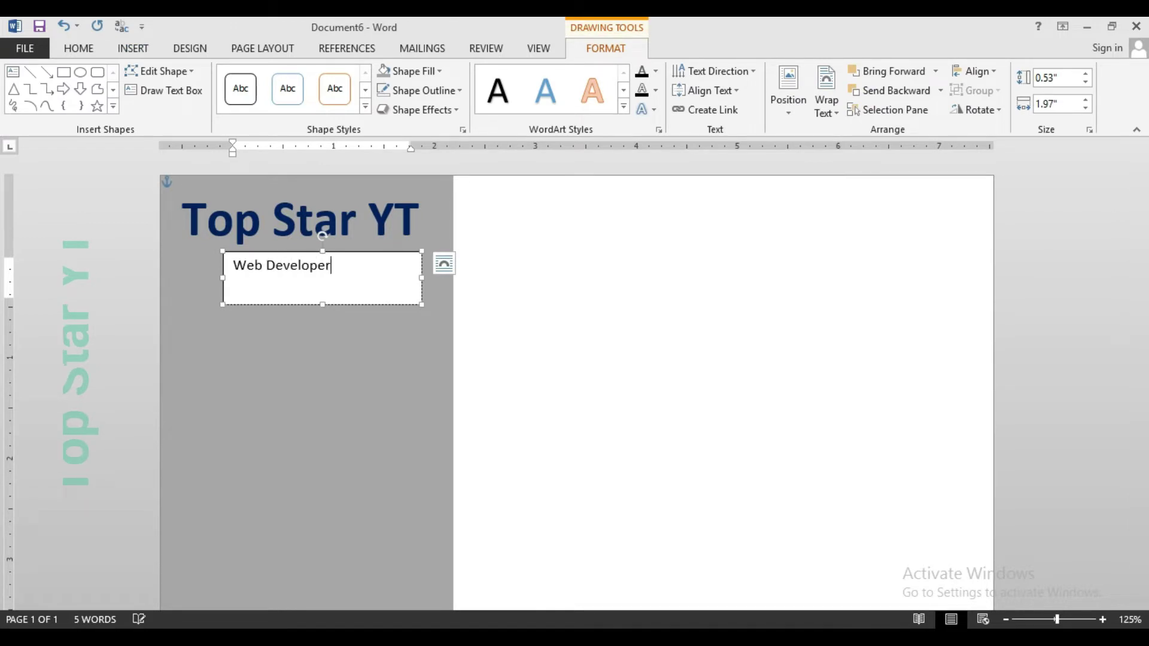
# - Enlarge the Web Developer text to 20 pt, make it bold, and widen the box
pyautogui.moveTo(332, 265); pyautogui.dragTo(185, 270)
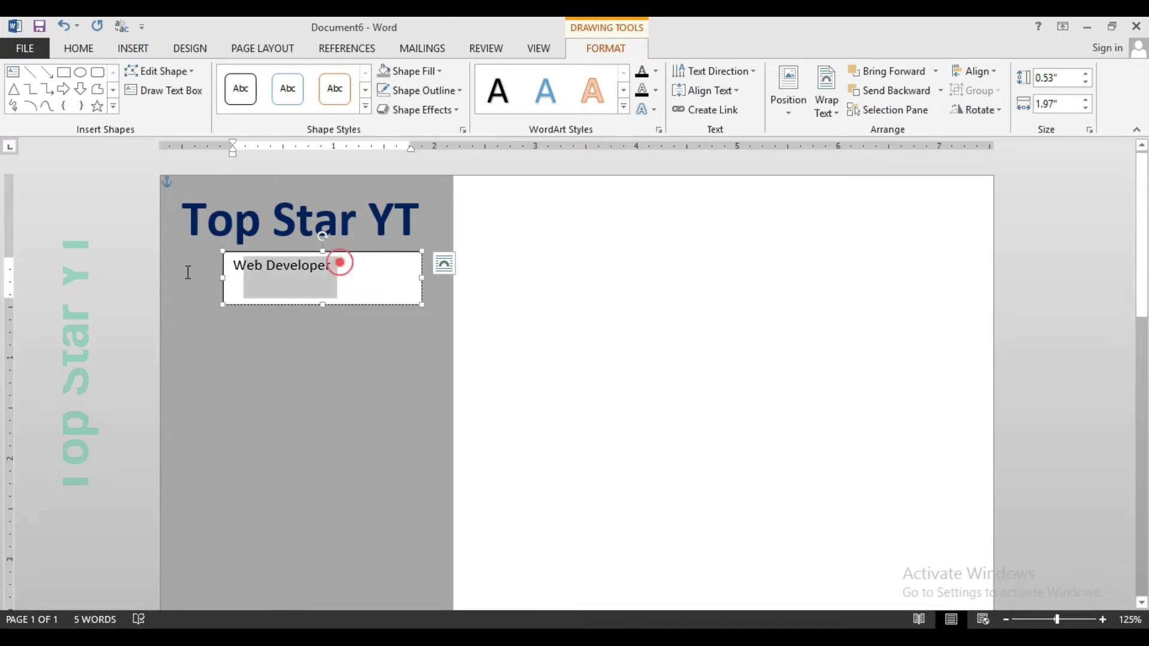
pyautogui.click(81, 49)
pyautogui.click(261, 79)
pyautogui.click(261, 78)
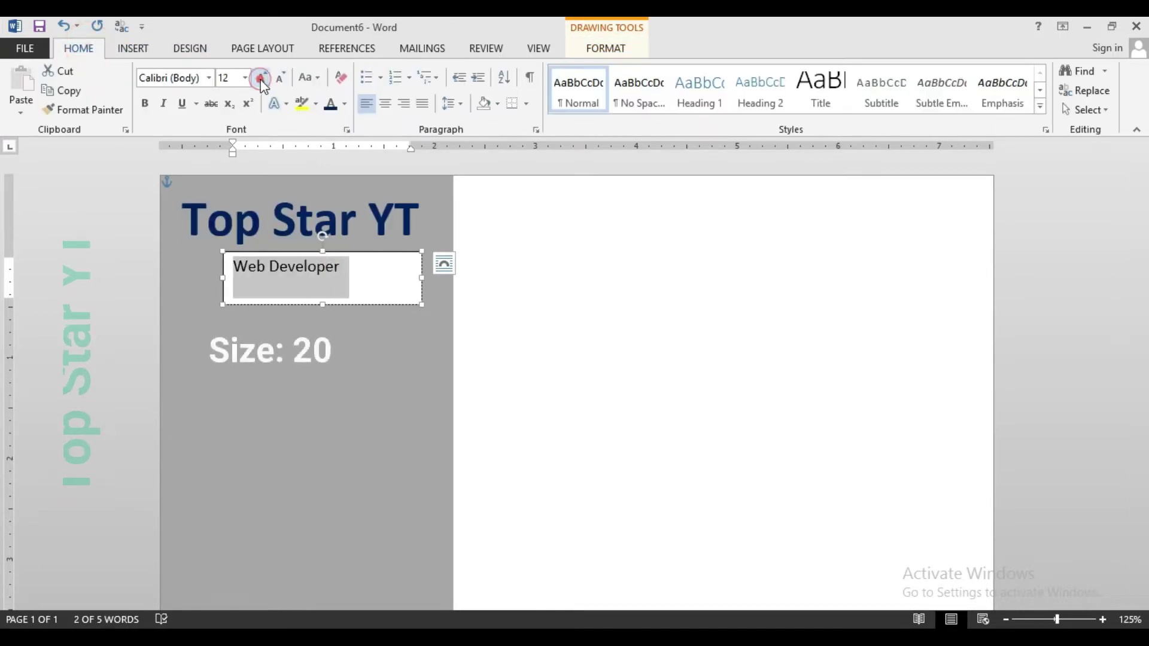
pyautogui.click(260, 78)
pyautogui.click(261, 79)
pyautogui.click(261, 78)
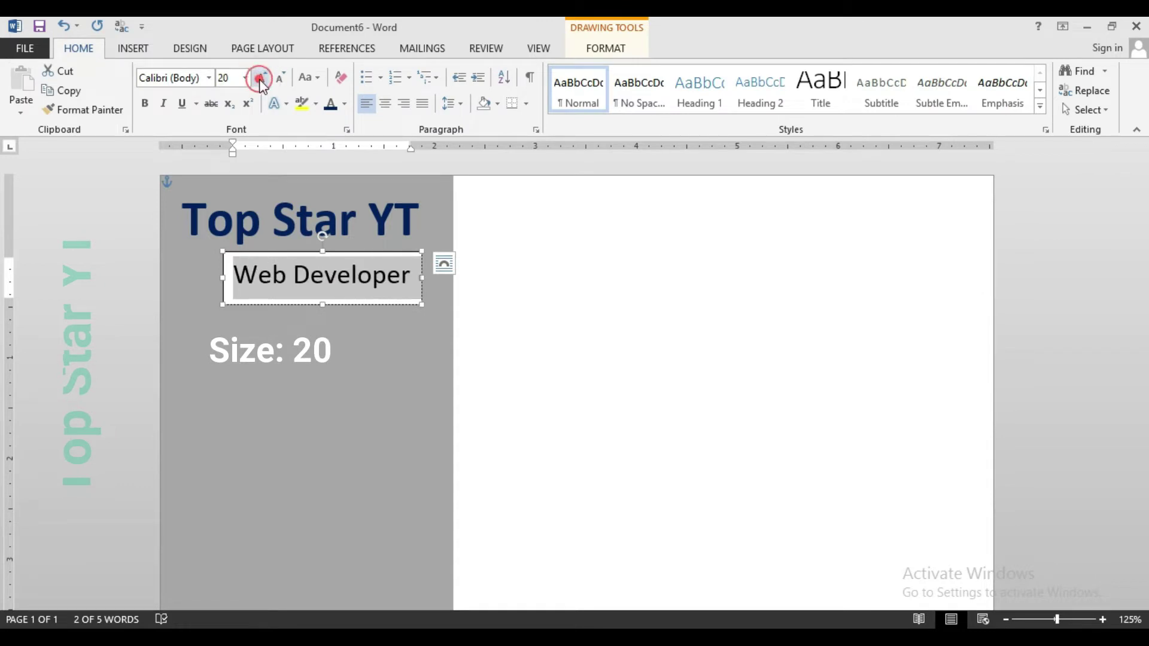
pyautogui.click(145, 105)
pyautogui.moveTo(422, 274); pyautogui.dragTo(454, 276)
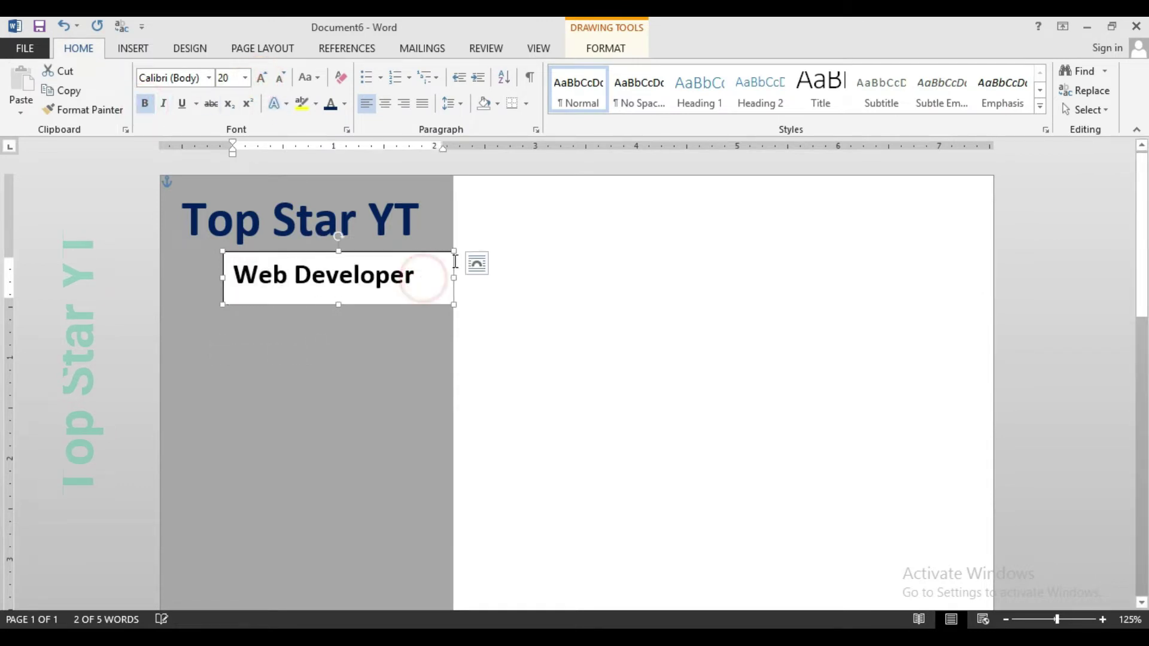
# - Remove the subtitle box's fill and outline and nudge it into place
pyautogui.click(606, 49)
pyautogui.click(433, 72)
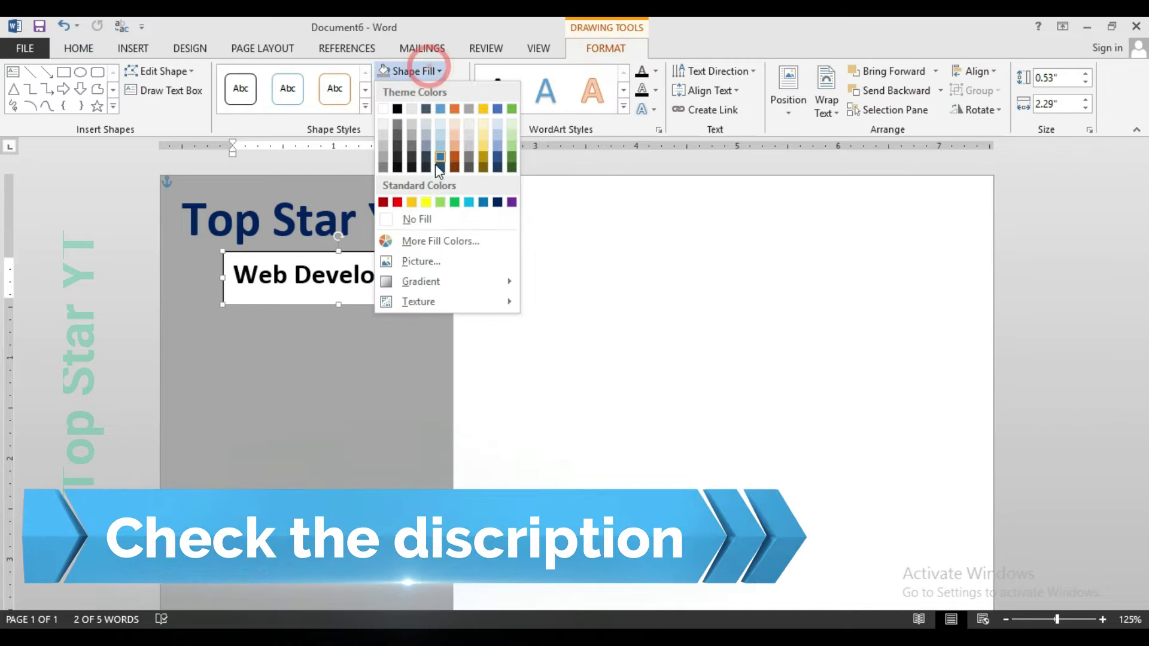
pyautogui.click(407, 218)
pyautogui.click(423, 91)
pyautogui.click(426, 240)
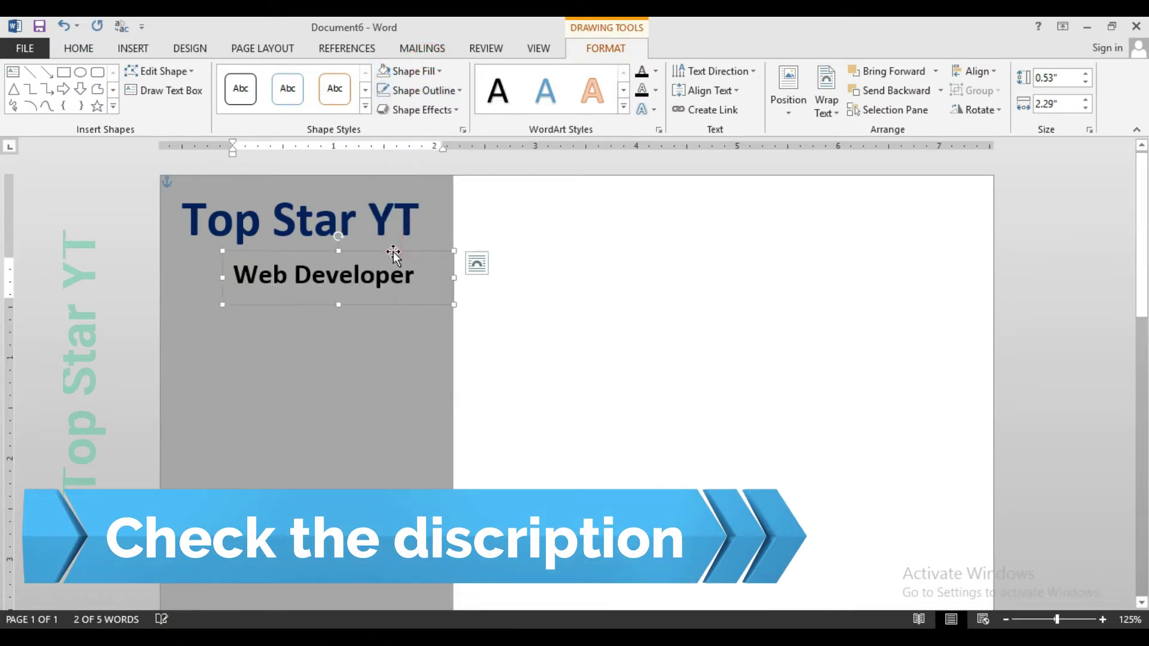
pyautogui.press('Left')
pyautogui.press('Left')
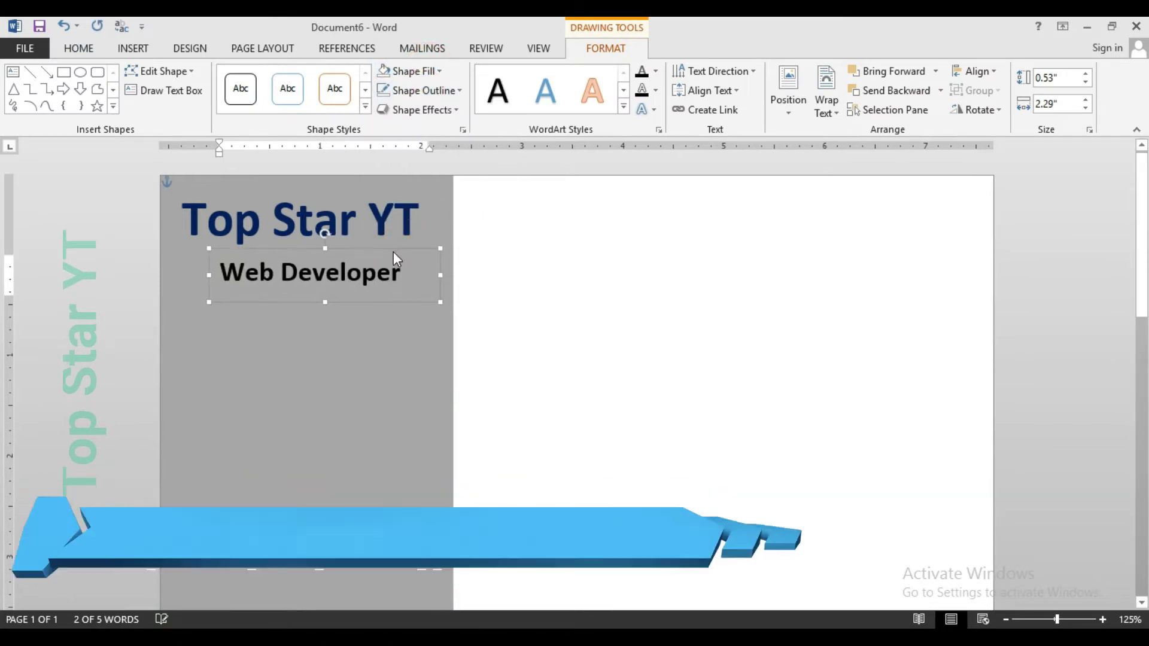
pyautogui.press('Up')
pyautogui.hotkey('ctrl', 'Right')
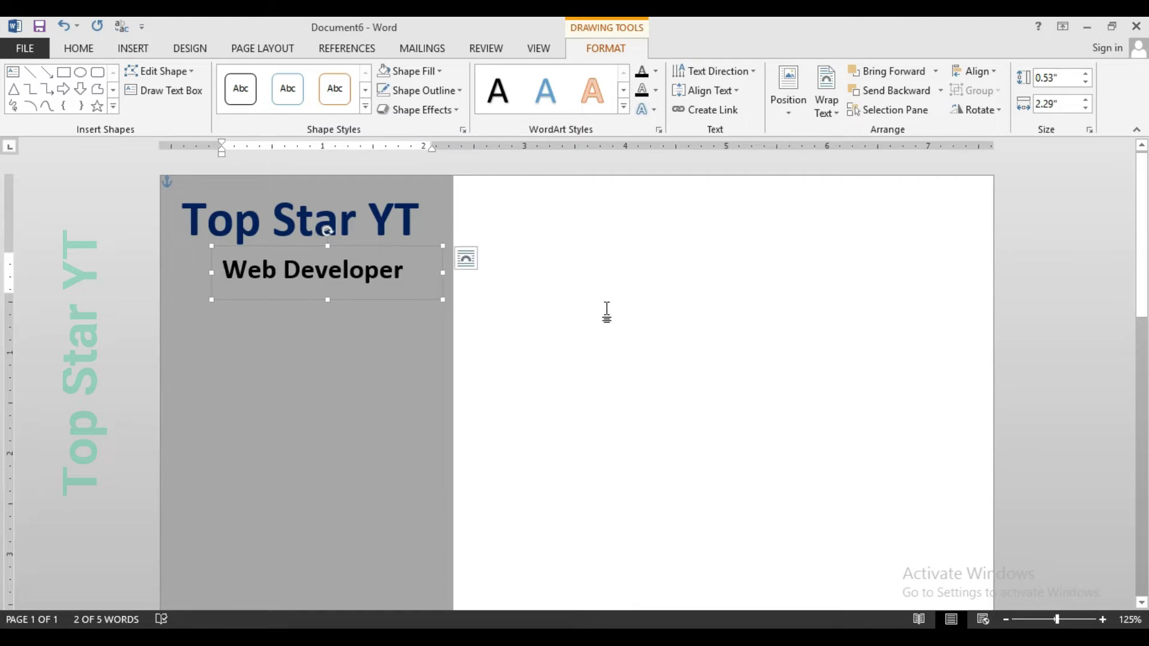
pyautogui.click(606, 309)
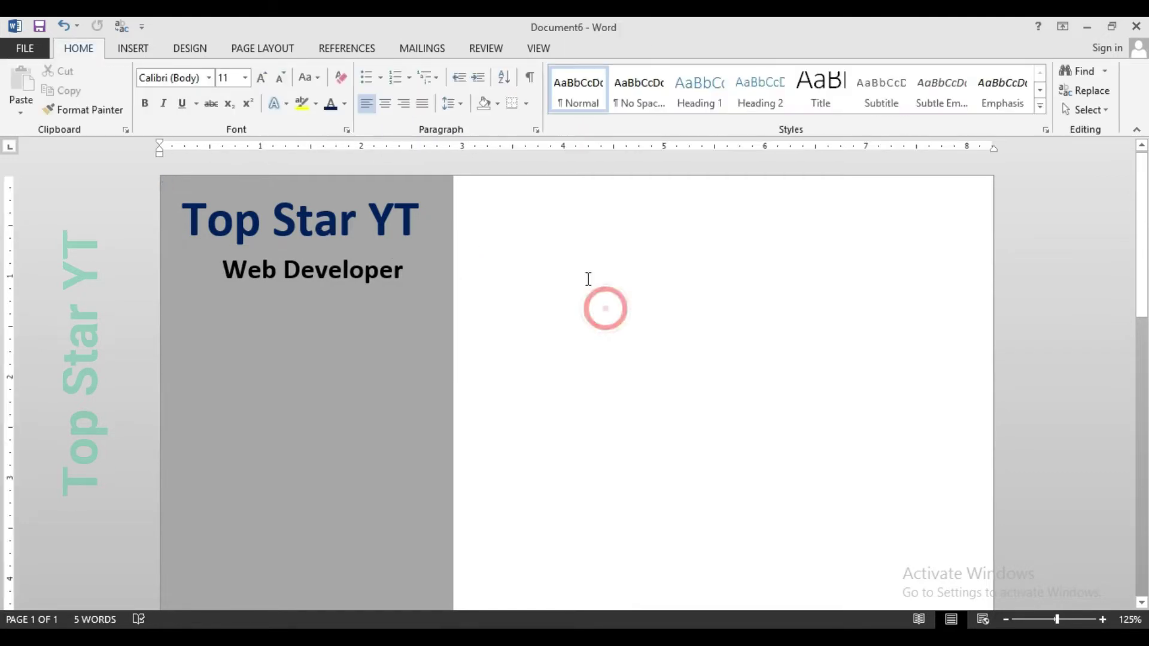
# - Draw a square rectangle in the sidebar below Web Developer
pyautogui.click(138, 47)
pyautogui.click(233, 80)
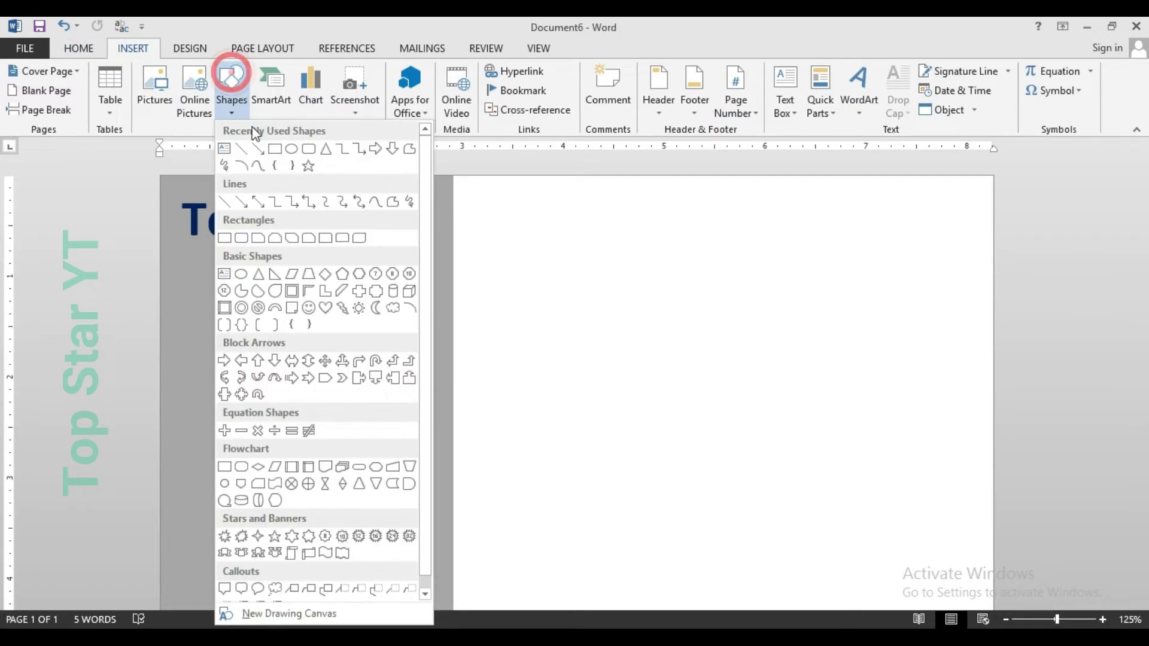
pyautogui.click(274, 149)
pyautogui.moveTo(255, 294); pyautogui.dragTo(378, 413)
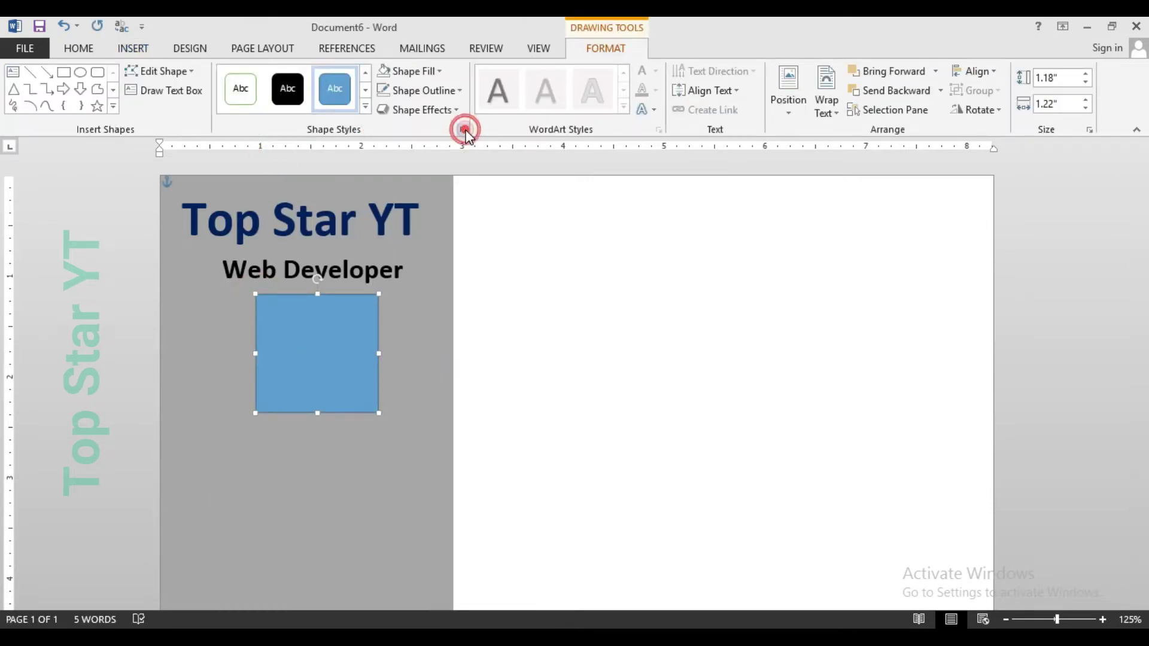
# - Fill the rectangle with the portrait photo file as a picture fill
pyautogui.click(465, 131)
pyautogui.click(945, 306)
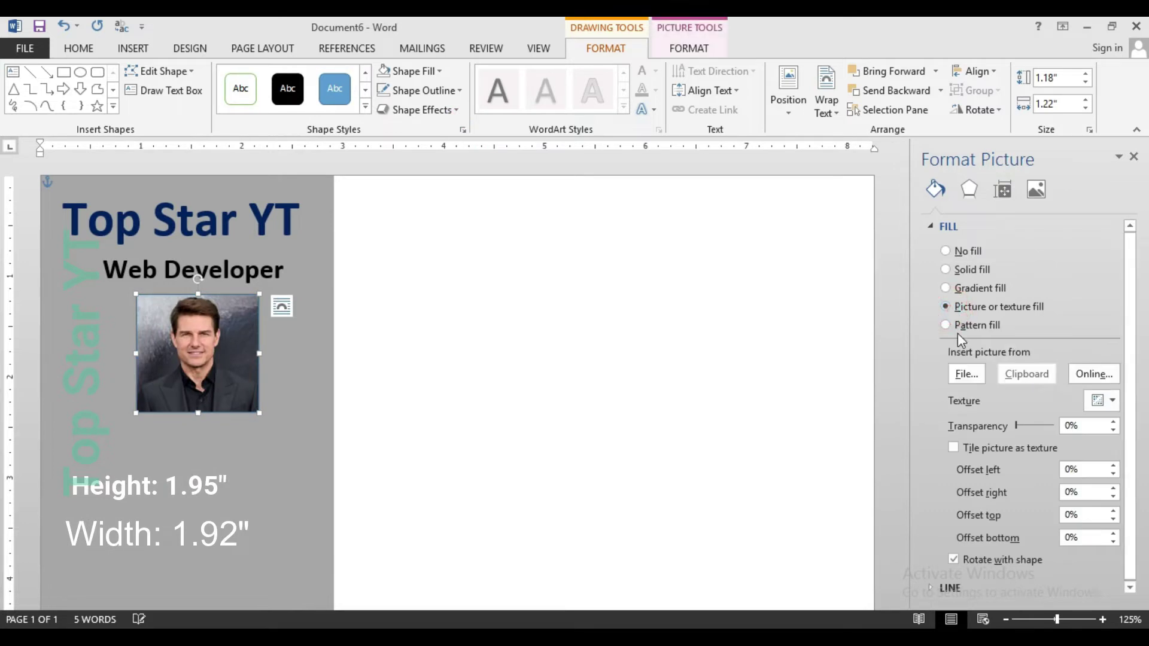
pyautogui.click(968, 374)
pyautogui.click(212, 268)
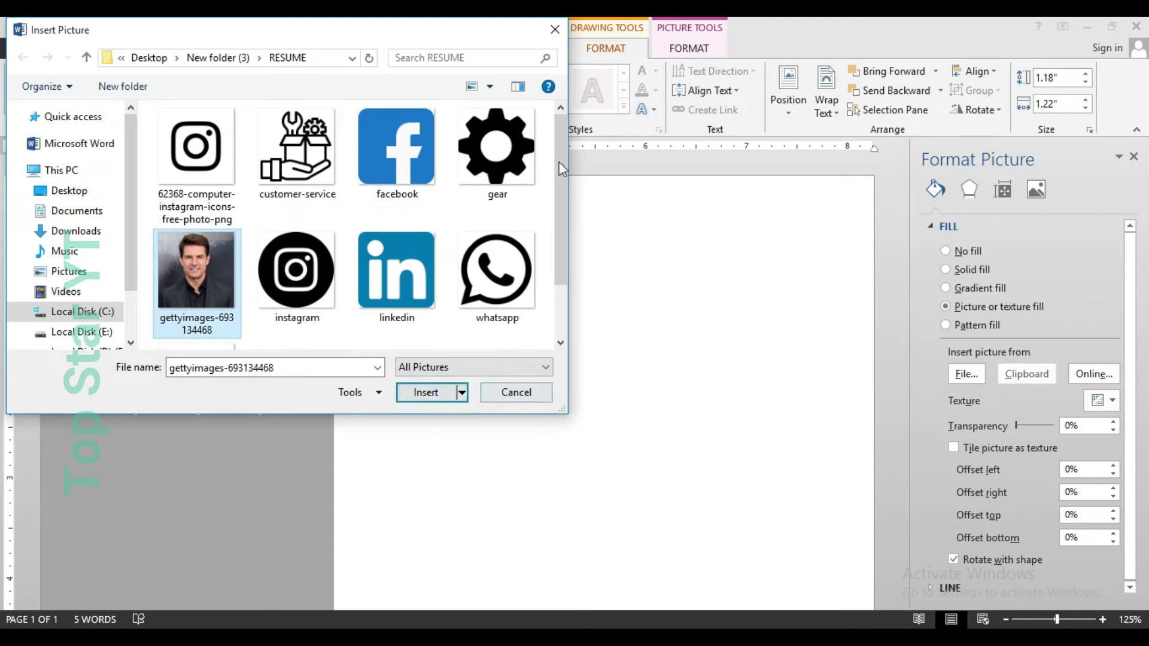
pyautogui.click(552, 30)
pyautogui.click(272, 419)
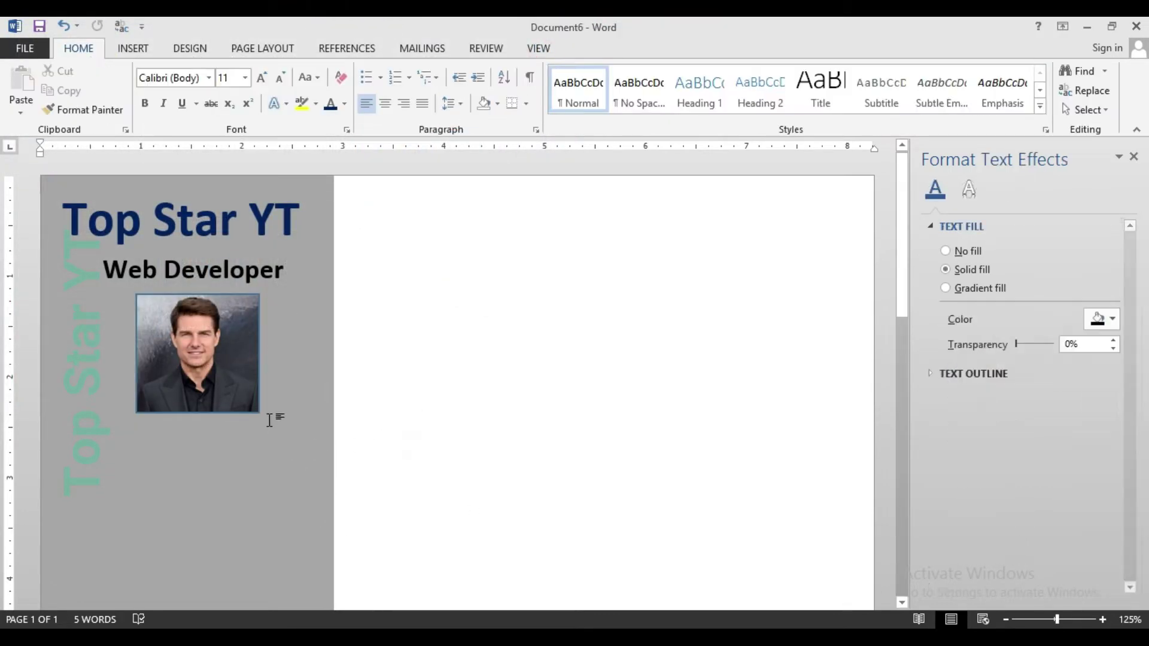
# - Give the photo a light-coloured outline in place of its default border
pyautogui.click(228, 371)
pyautogui.click(676, 60)
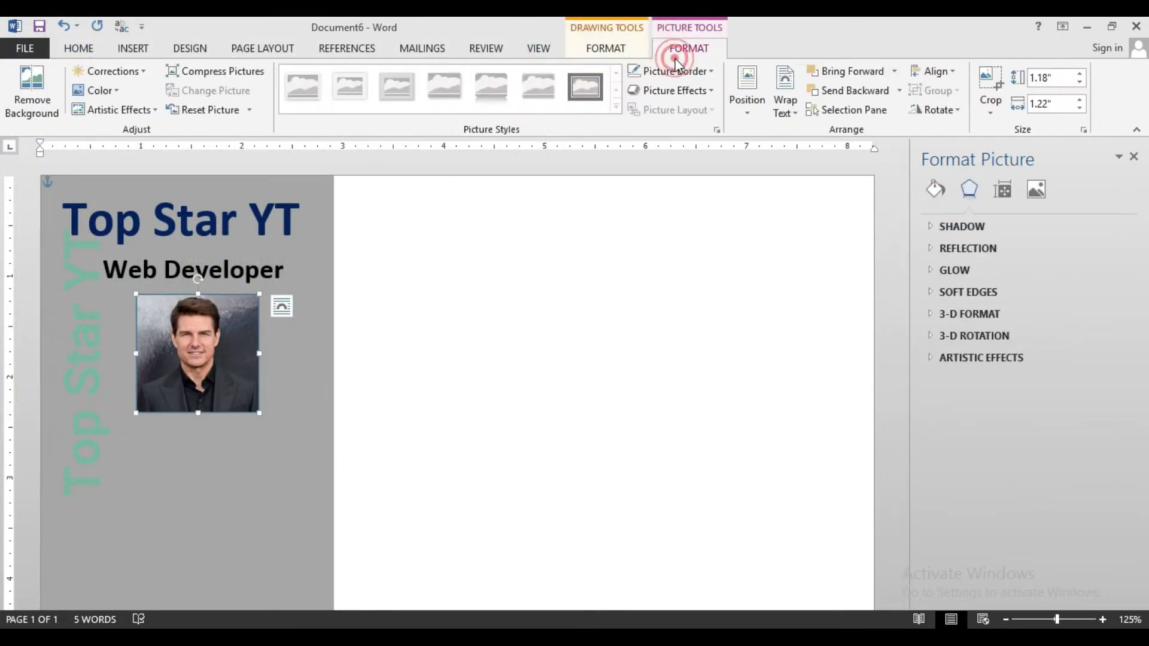
pyautogui.click(605, 49)
pyautogui.click(422, 90)
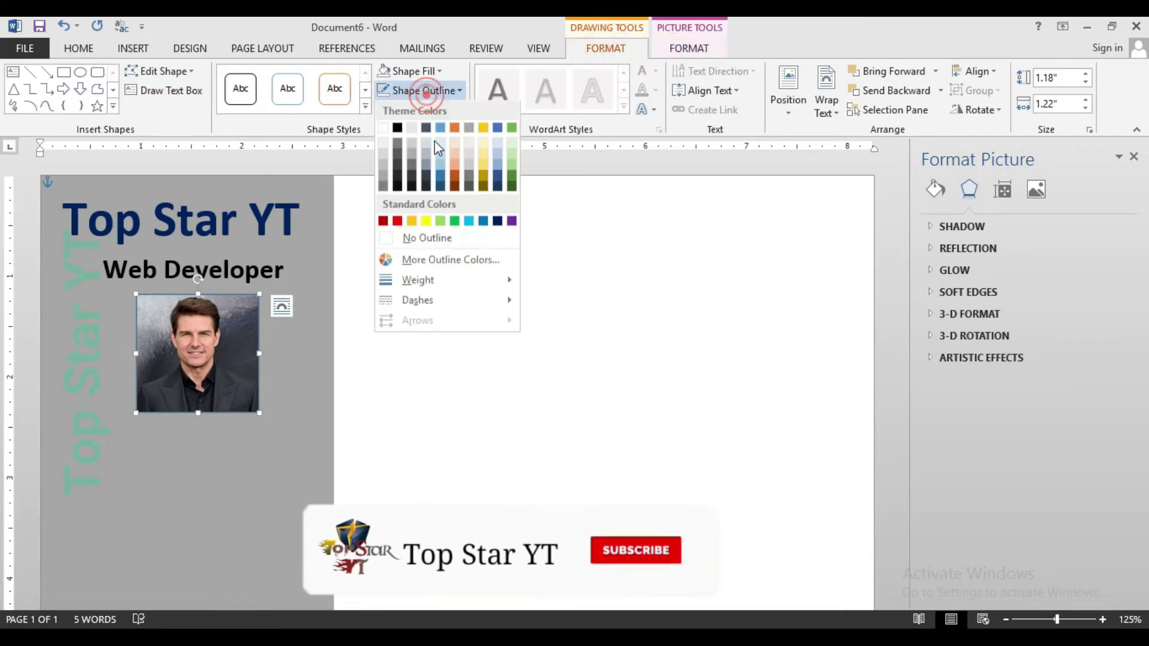
pyautogui.click(433, 240)
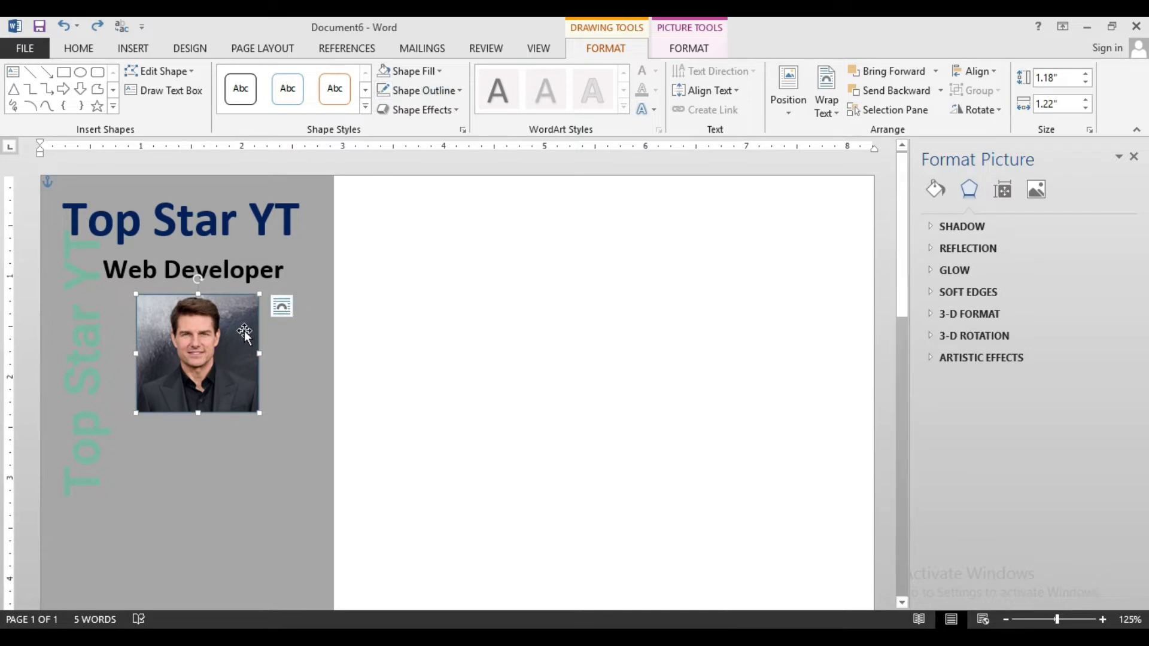
pyautogui.click(434, 90)
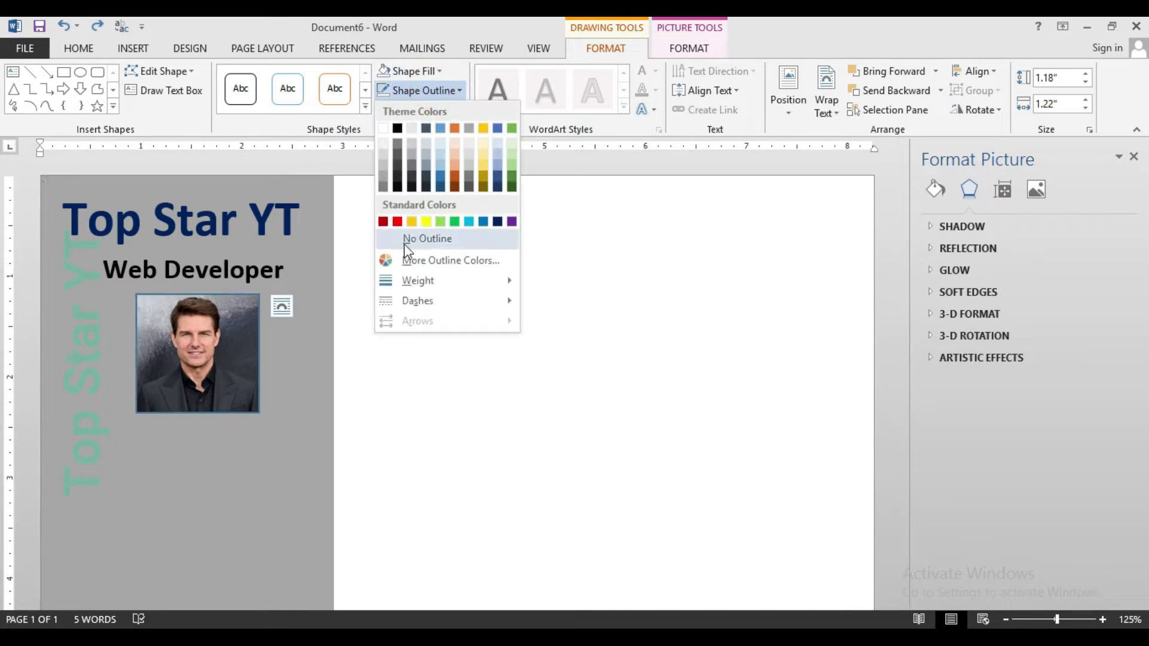
pyautogui.click(384, 129)
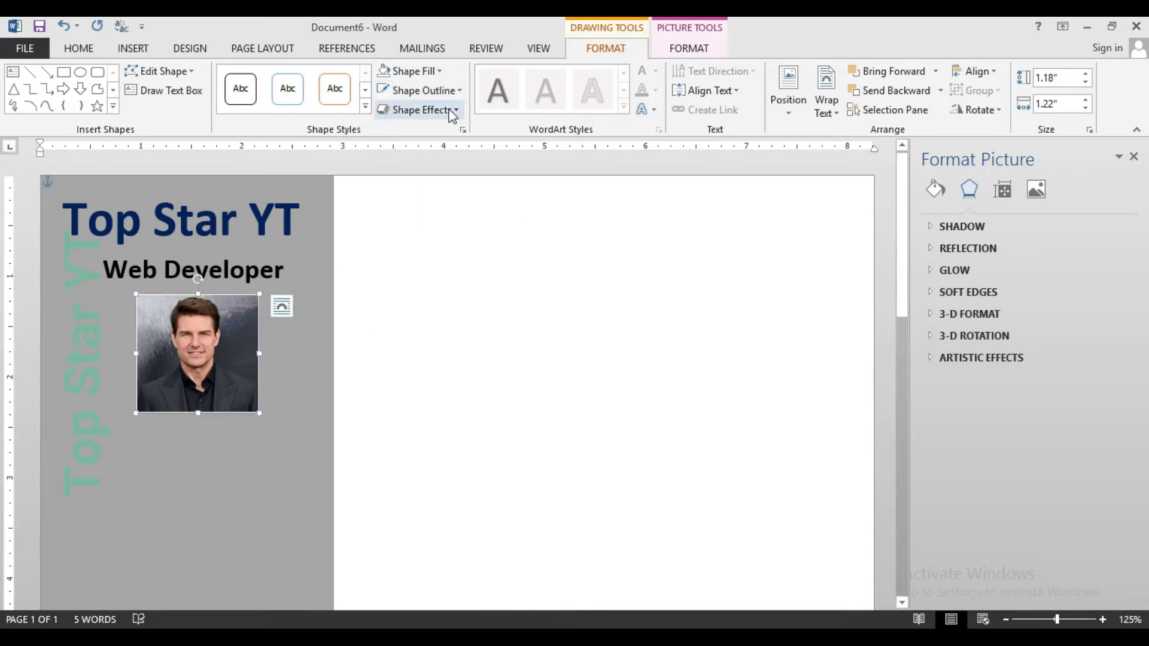
pyautogui.click(452, 112)
# - Set the photo's outline weight to 1½ pt
pyautogui.click(446, 90)
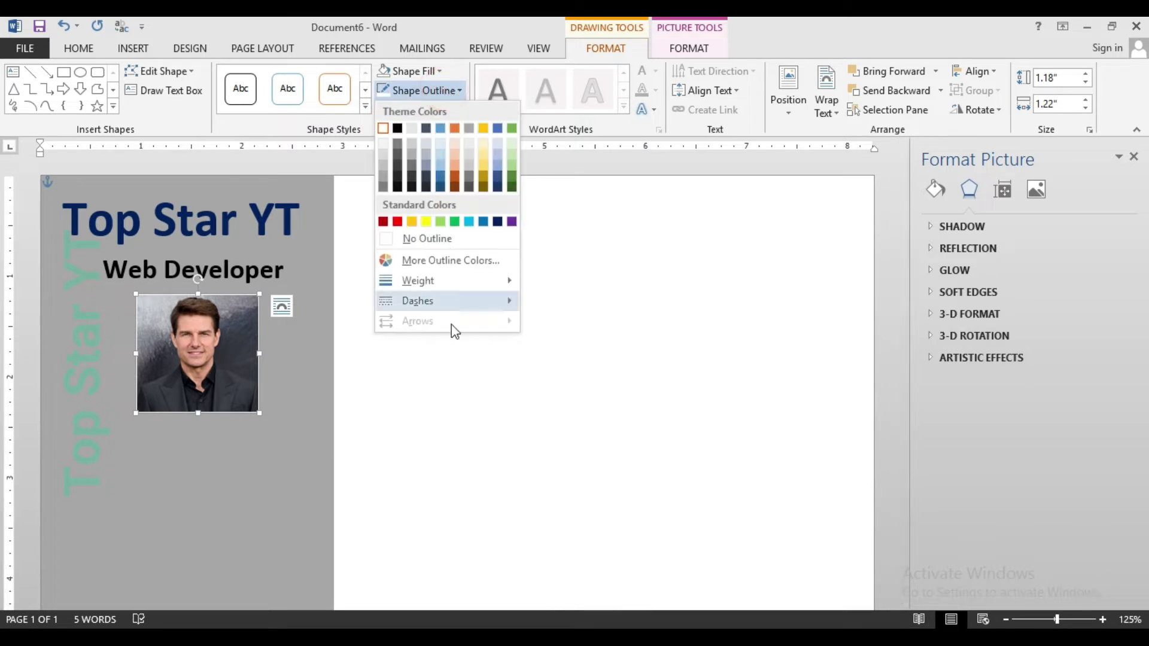
pyautogui.click(451, 353)
pyautogui.click(446, 90)
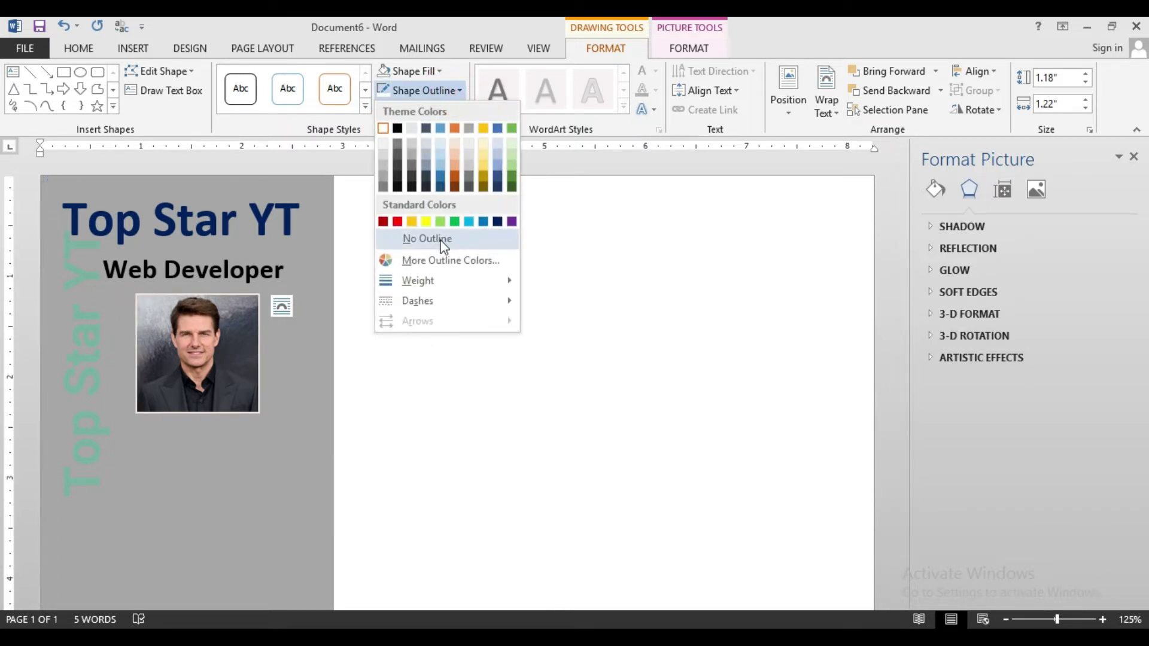
pyautogui.click(422, 279)
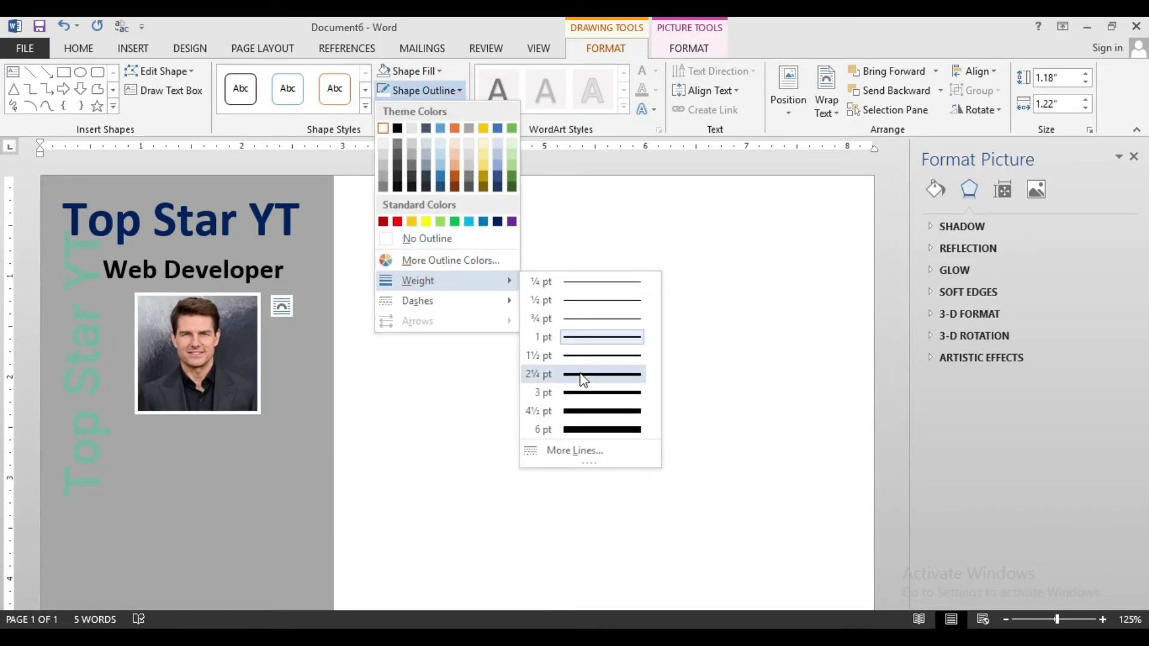
pyautogui.click(584, 356)
pyautogui.click(479, 347)
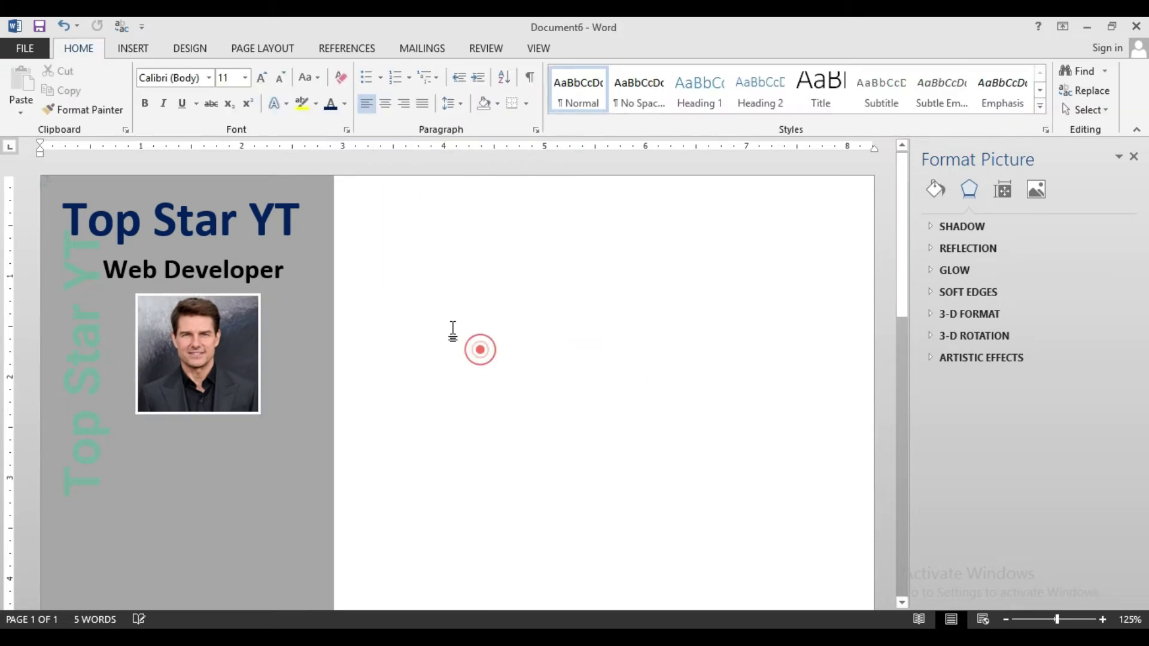
pyautogui.keyDown('ctrl'); pyautogui.scroll(-2, 201, 383); pyautogui.keyUp('ctrl')
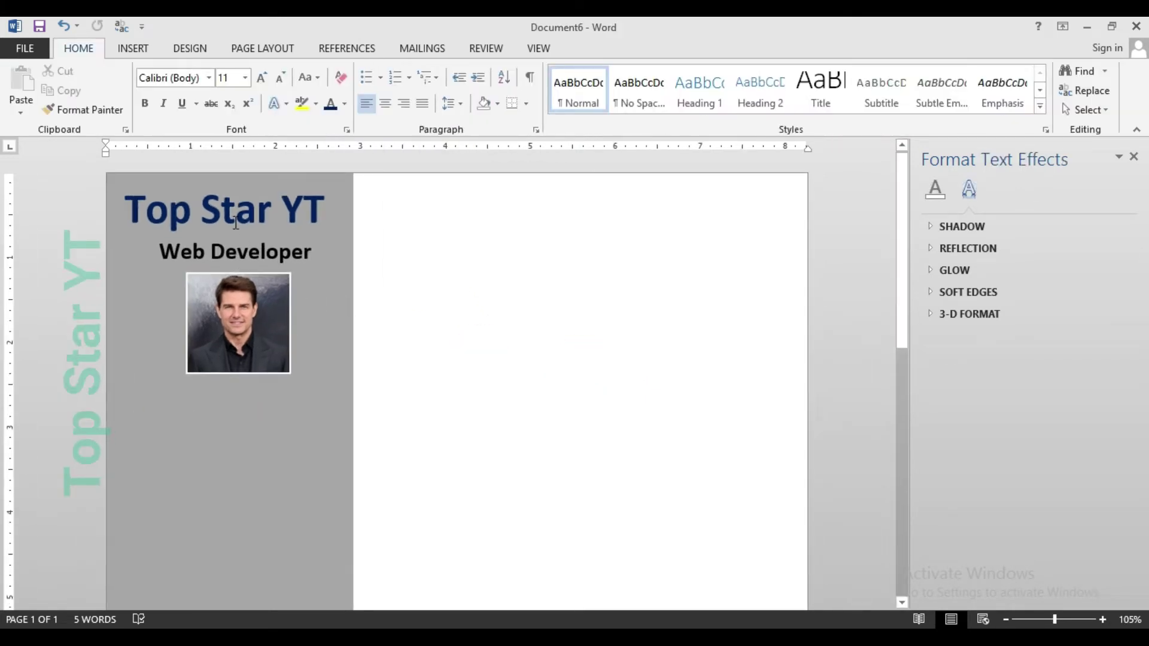
# - Copy the Web Developer box below the photo and paste 'Contact:' into it
pyautogui.click(234, 239)
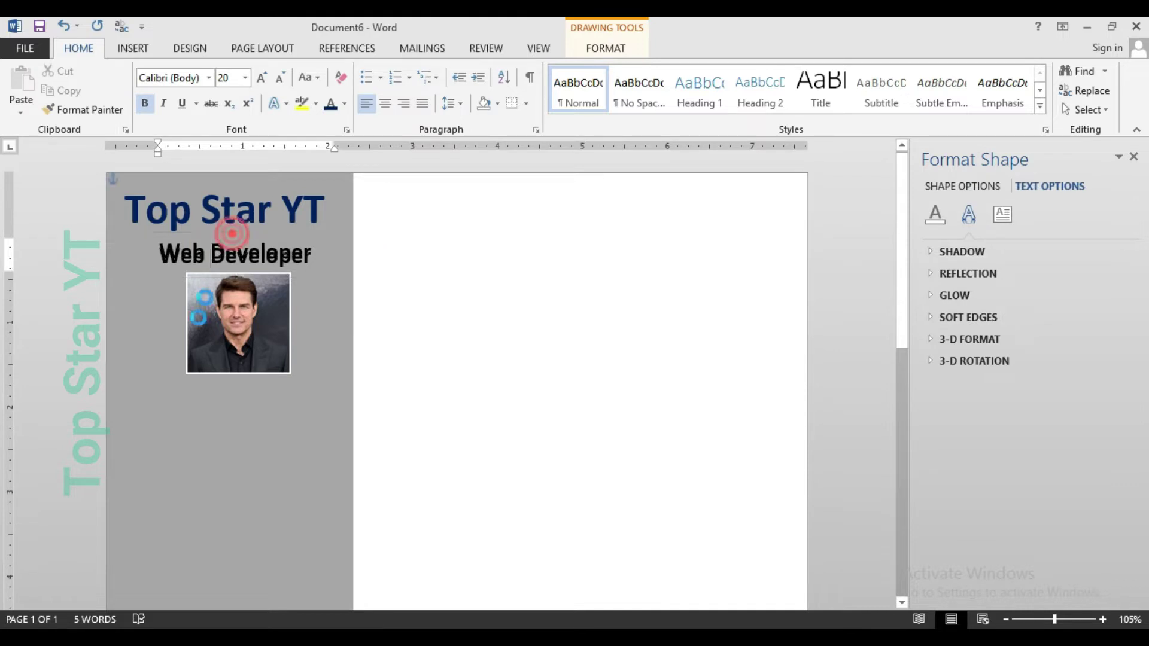
pyautogui.moveTo(234, 239)
pyautogui.mouseDown()
pyautogui.moveTo(186, 381)
pyautogui.moveTo(207, 376)
pyautogui.mouseUp()
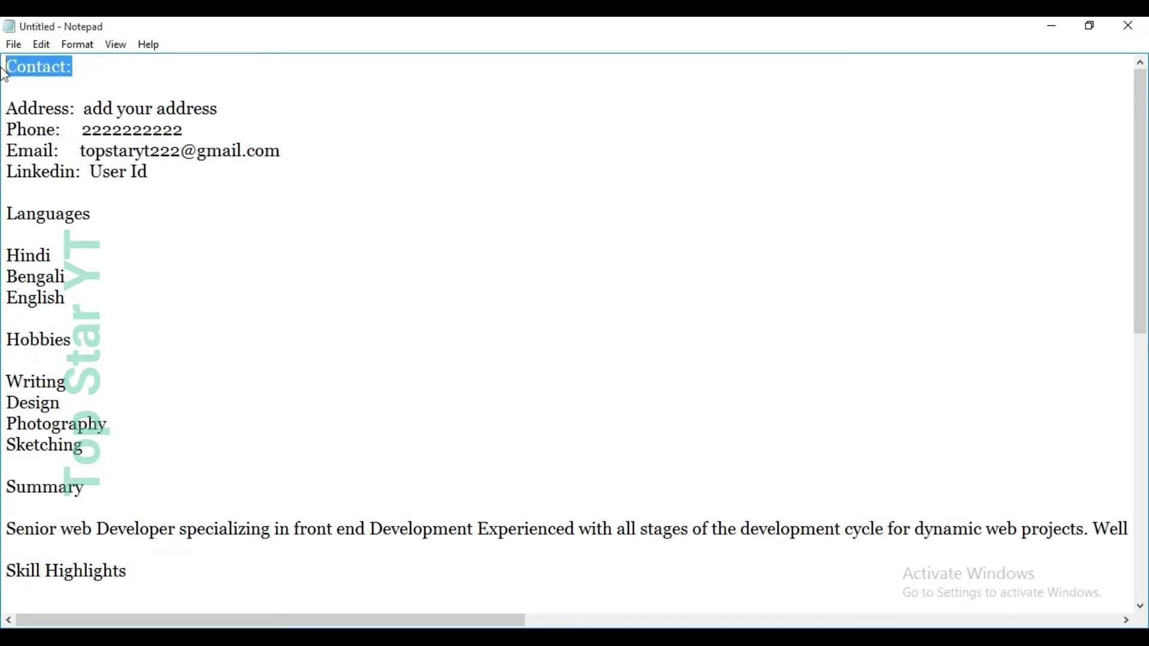
pyautogui.click(1091, 26)
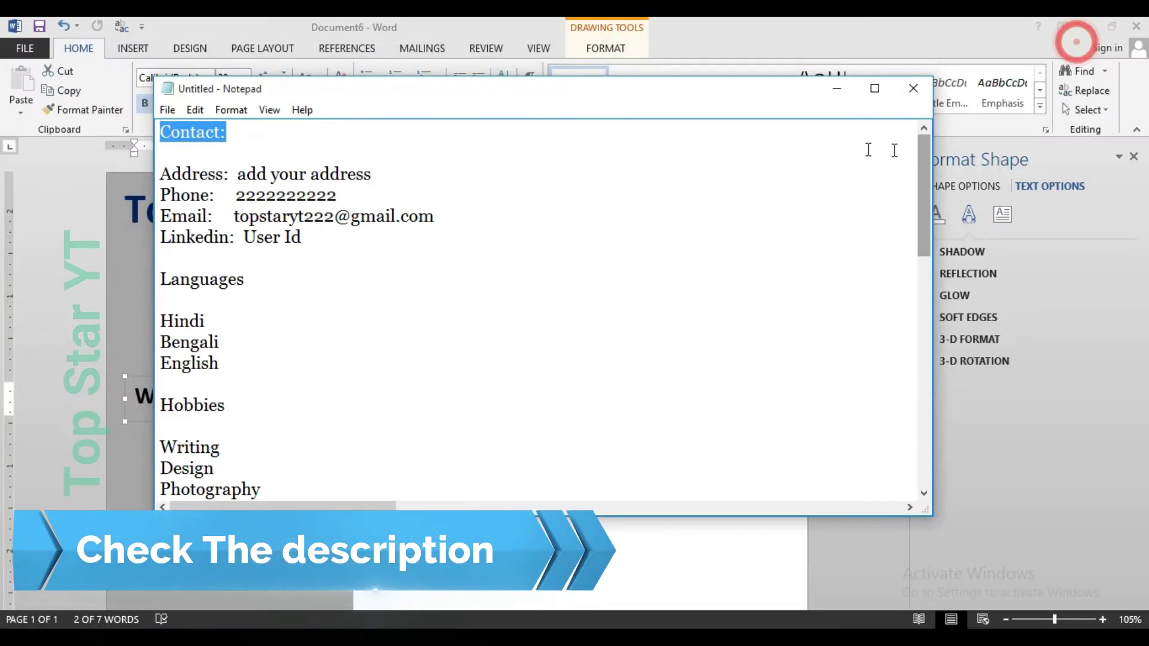
pyautogui.click(837, 90)
pyautogui.write('Contact:')
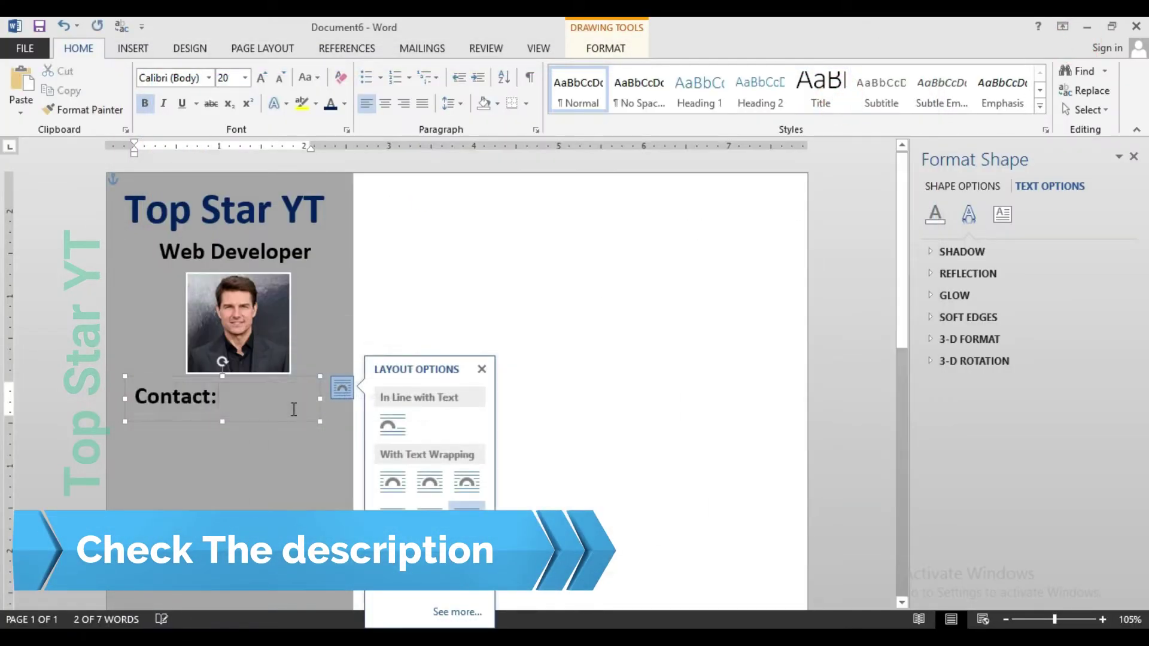
pyautogui.click(308, 493)
pyautogui.click(245, 389)
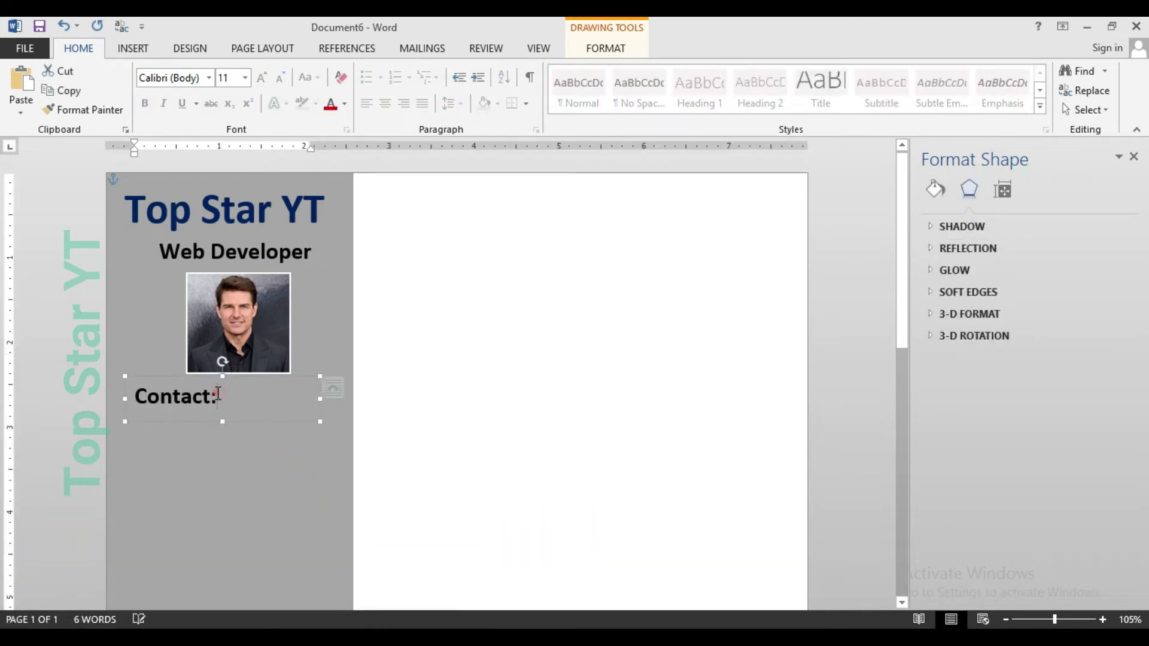
# - Duplicate the Contact: box below it, shrink its text to 12 pt, and select the contact lines in Notepad
pyautogui.moveTo(159, 381); pyautogui.dragTo(154, 422)
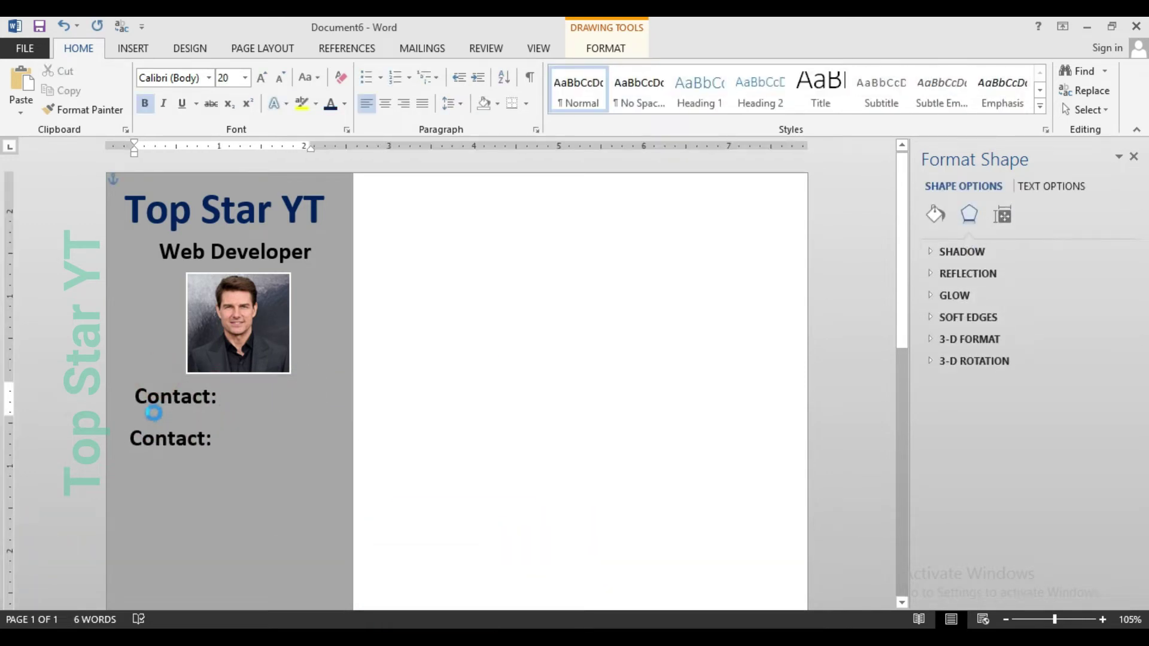
pyautogui.click(217, 458)
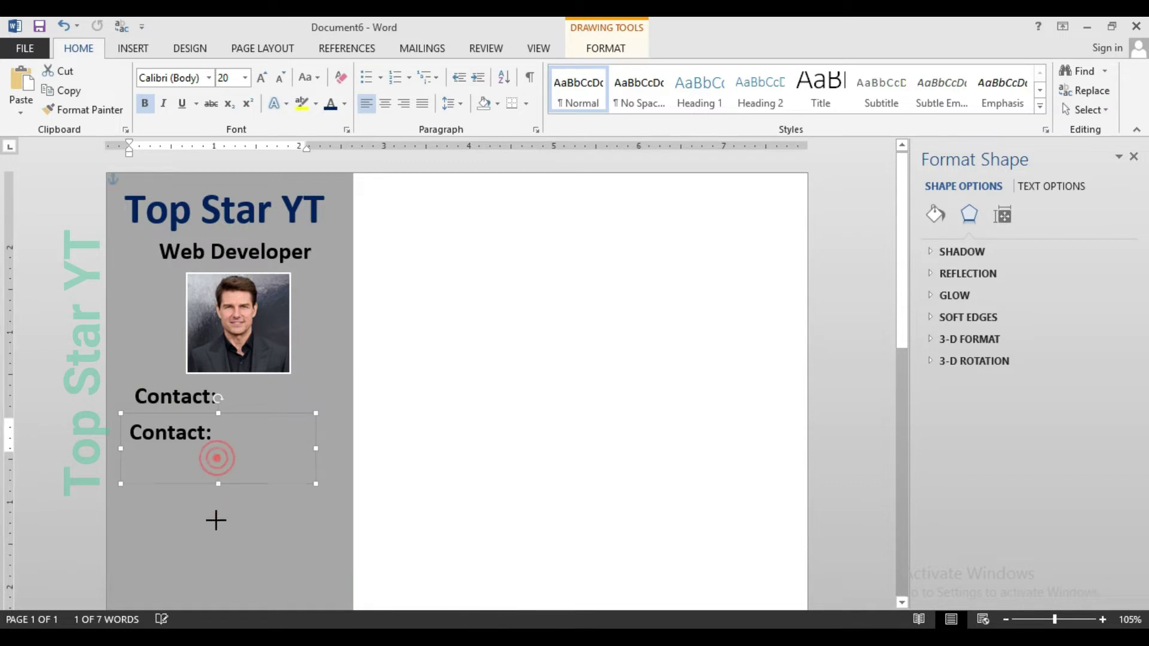
pyautogui.tripleClick(232, 437)
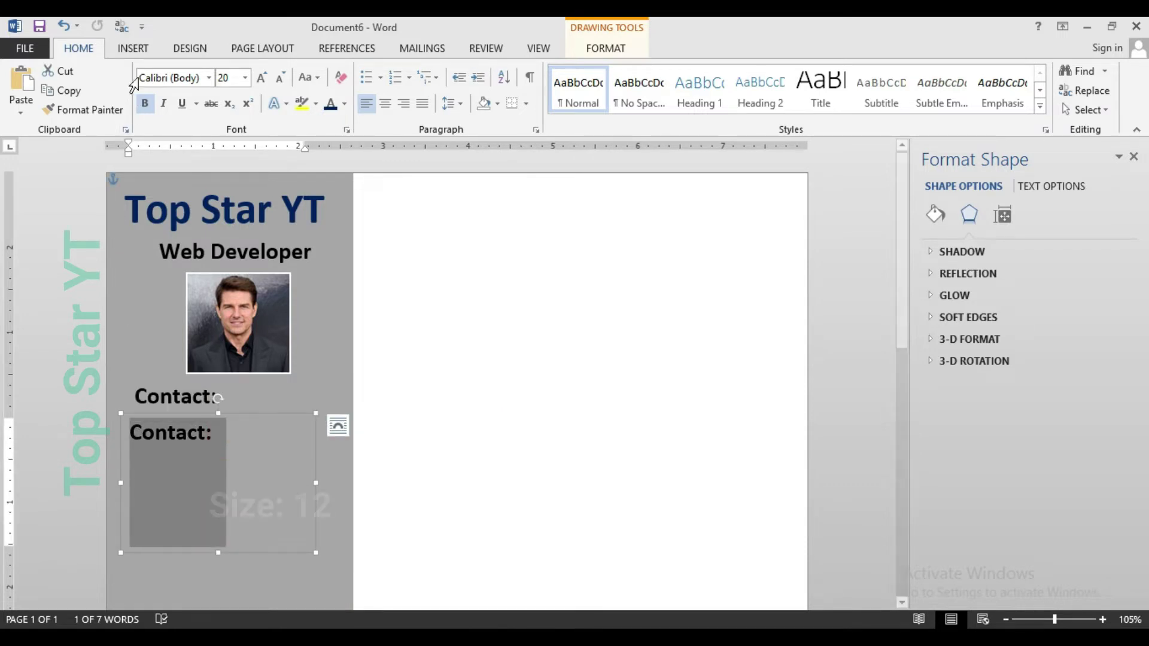
pyautogui.click(280, 78)
pyautogui.click(279, 78)
pyautogui.click(280, 78)
pyautogui.click(280, 78)
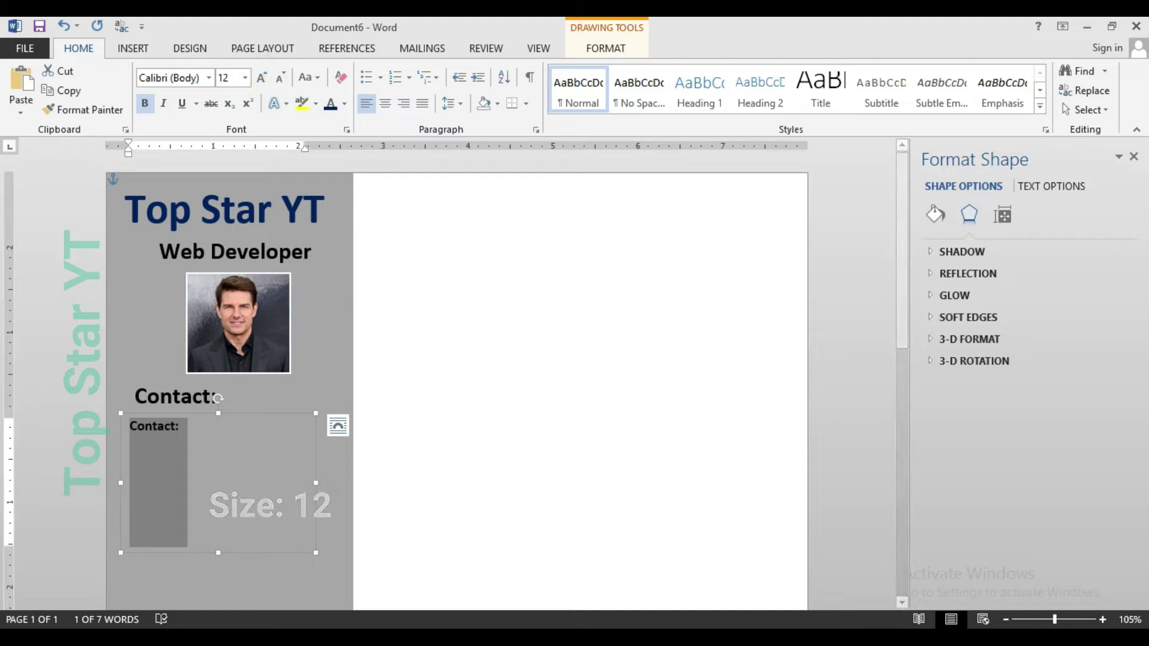
pyautogui.hotkey('alt', 'Tab')
pyautogui.moveTo(352, 247); pyautogui.dragTo(162, 174)
pyautogui.hotkey('ctrl', 'c')
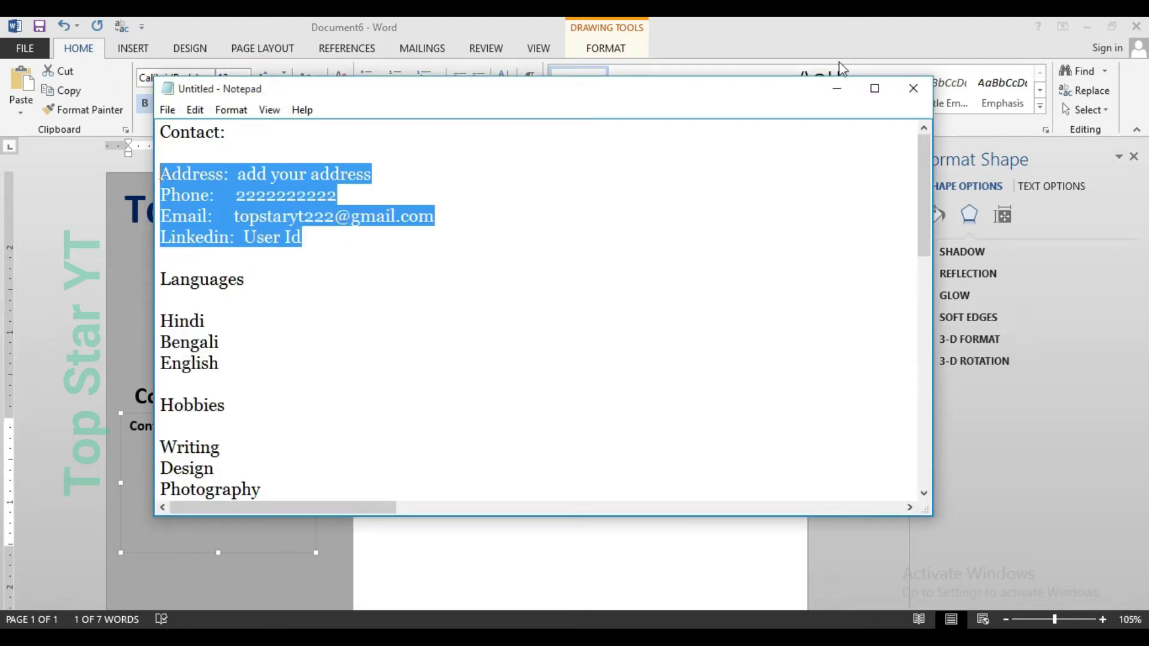
# - Paste the address, phone, email and LinkedIn lines into the contact box, correcting Linkedin to LinkedIn
pyautogui.click(836, 89)
pyautogui.hotkey('ctrl', 'v')
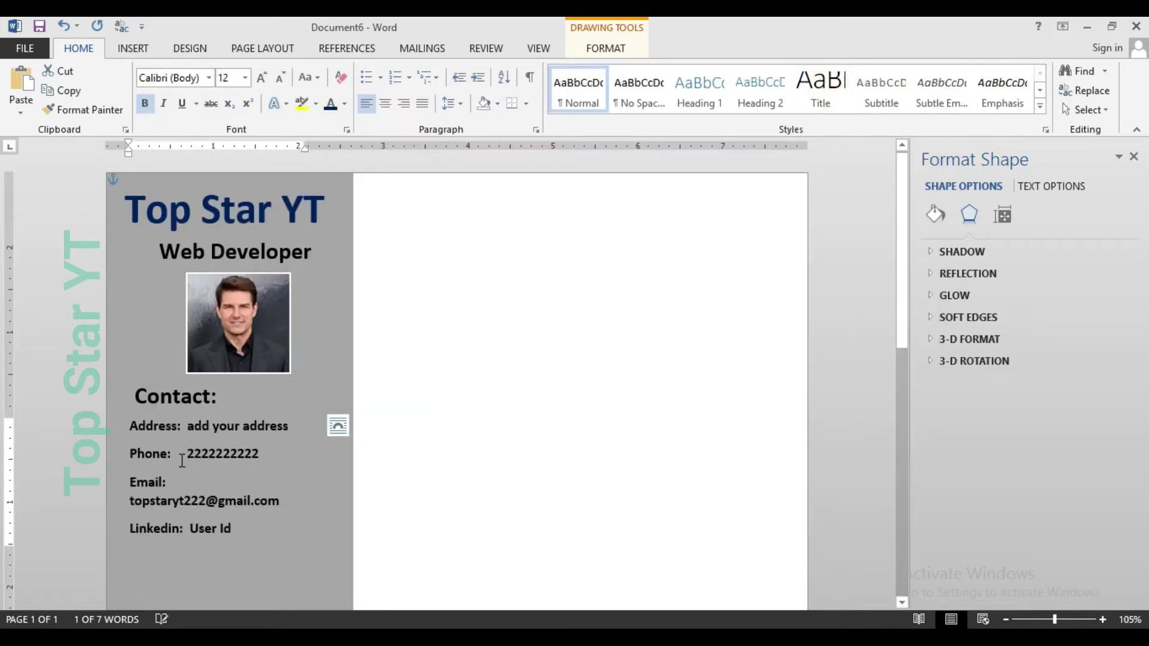
pyautogui.rightClick(169, 525)
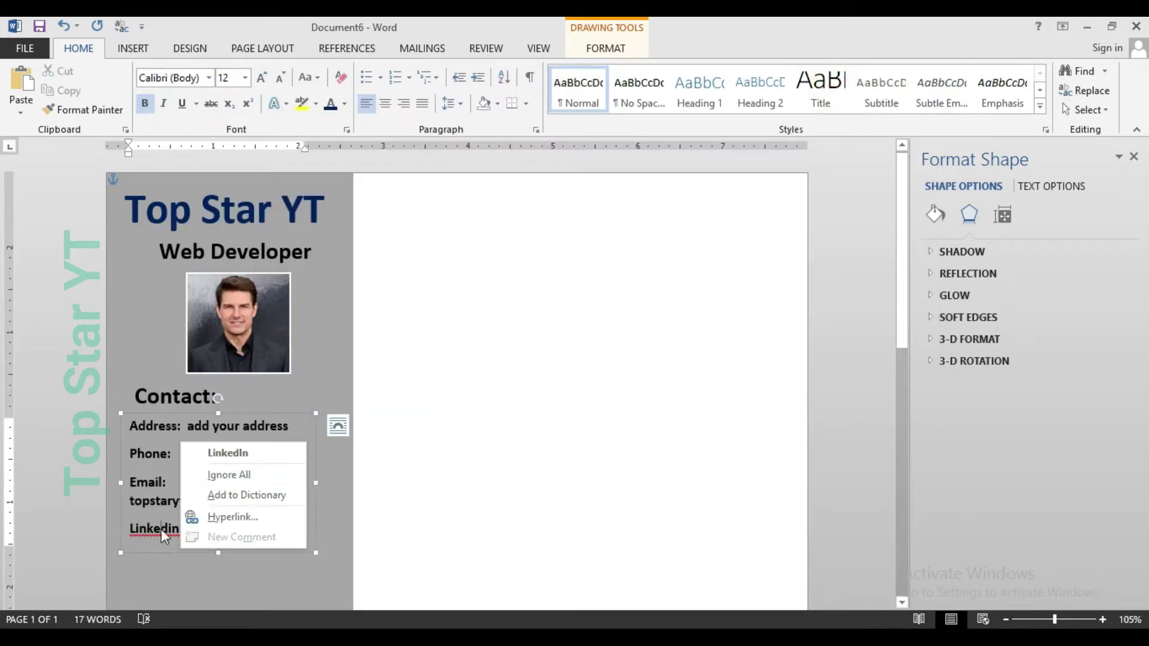
pyautogui.click(237, 453)
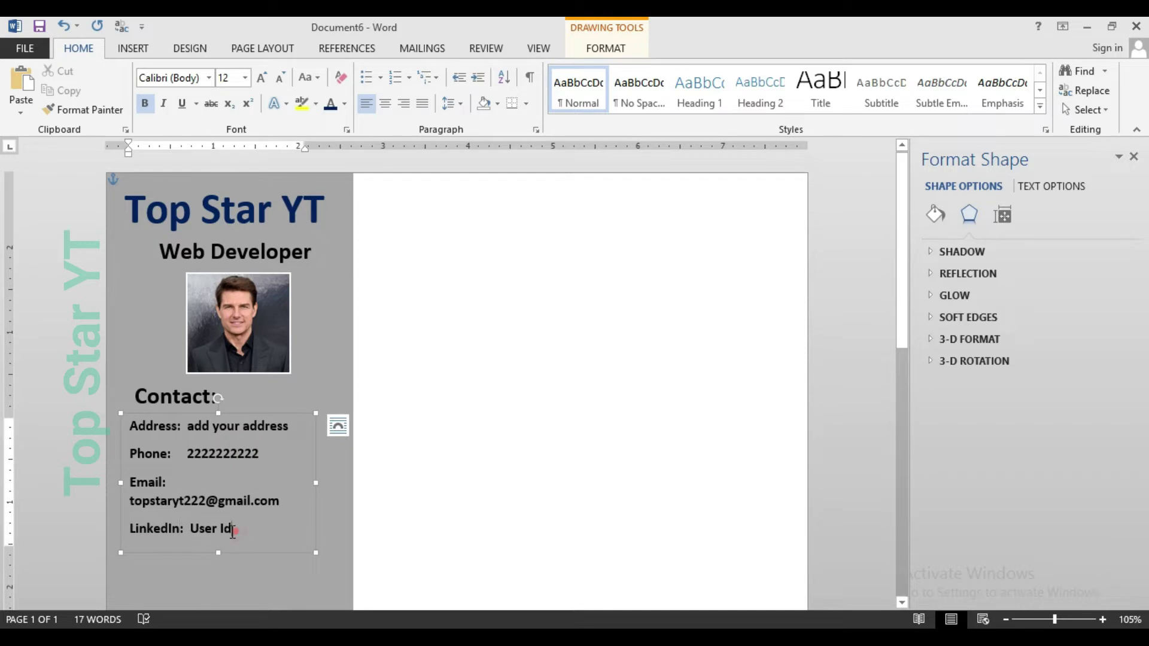
# - Give the contact lines check-mark bullets, then widen the box to the sidebar edge and nudge it left
pyautogui.moveTo(233, 530); pyautogui.dragTo(114, 421)
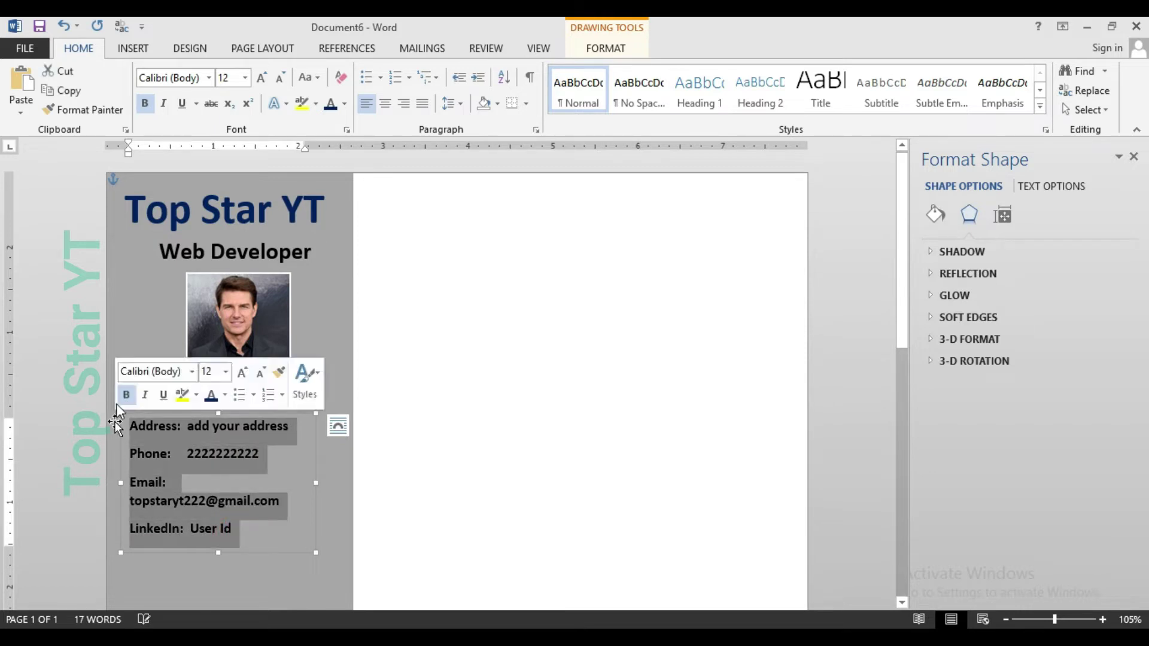
pyautogui.click(381, 77)
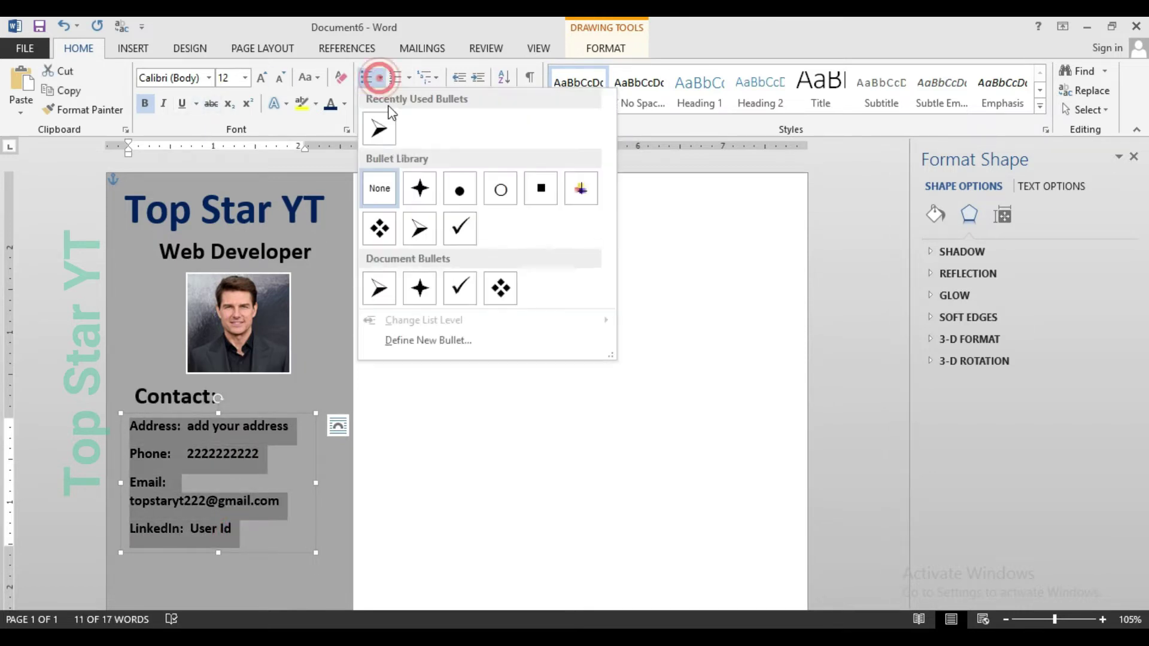
pyautogui.click(461, 228)
pyautogui.moveTo(315, 483); pyautogui.dragTo(360, 480)
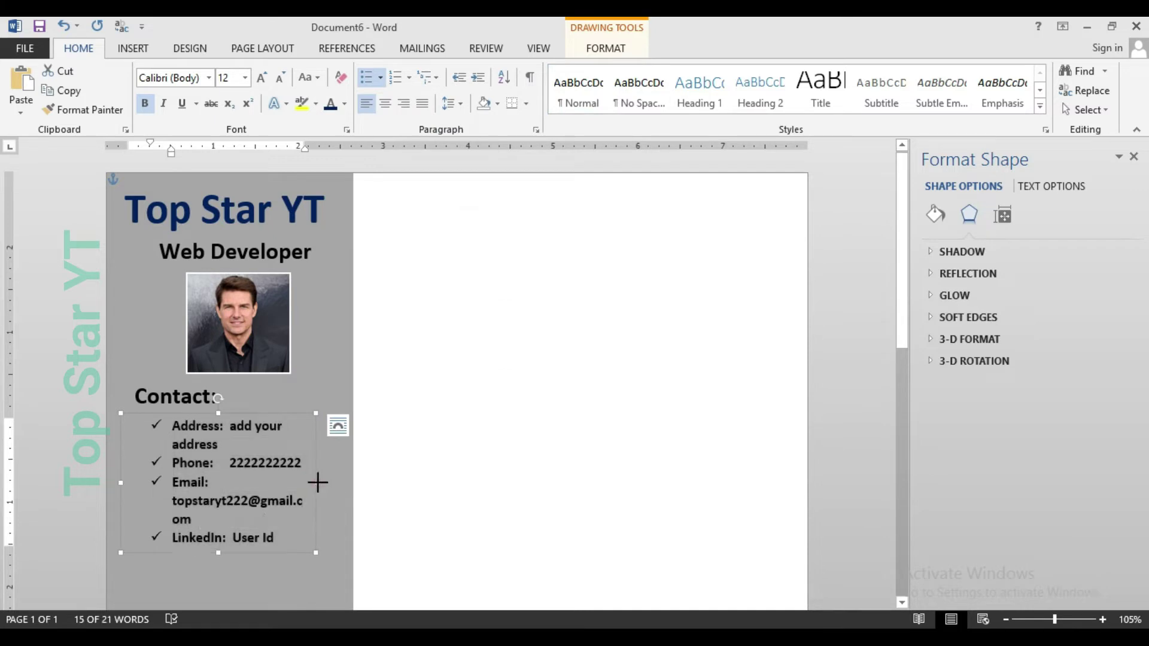
pyautogui.moveTo(333, 415); pyautogui.dragTo(306, 414)
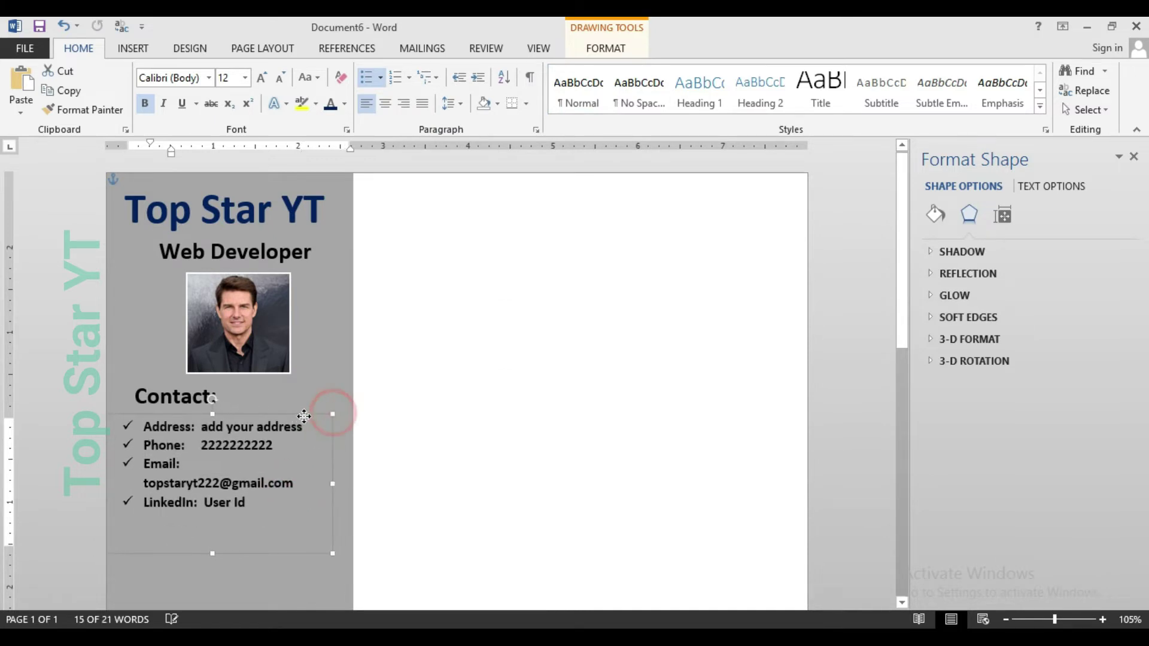
pyautogui.click(453, 465)
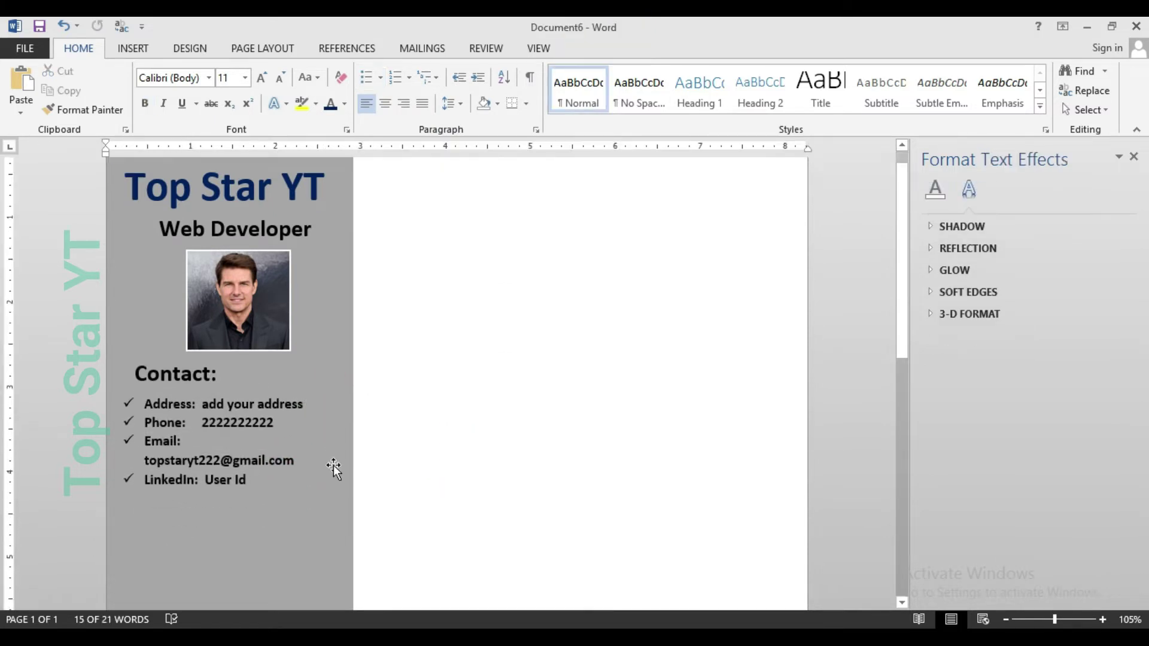
# - Remove bold formatting from all the contact lines
pyautogui.scroll(-5, 332, 465)
pyautogui.click(195, 218)
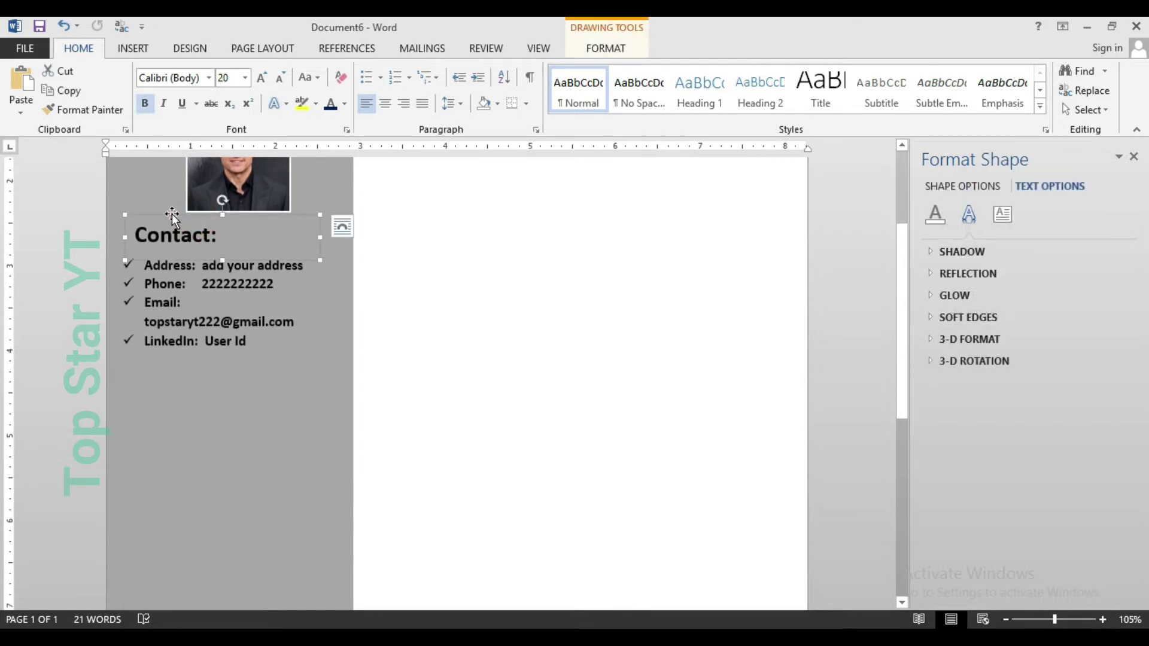
pyautogui.click(193, 321)
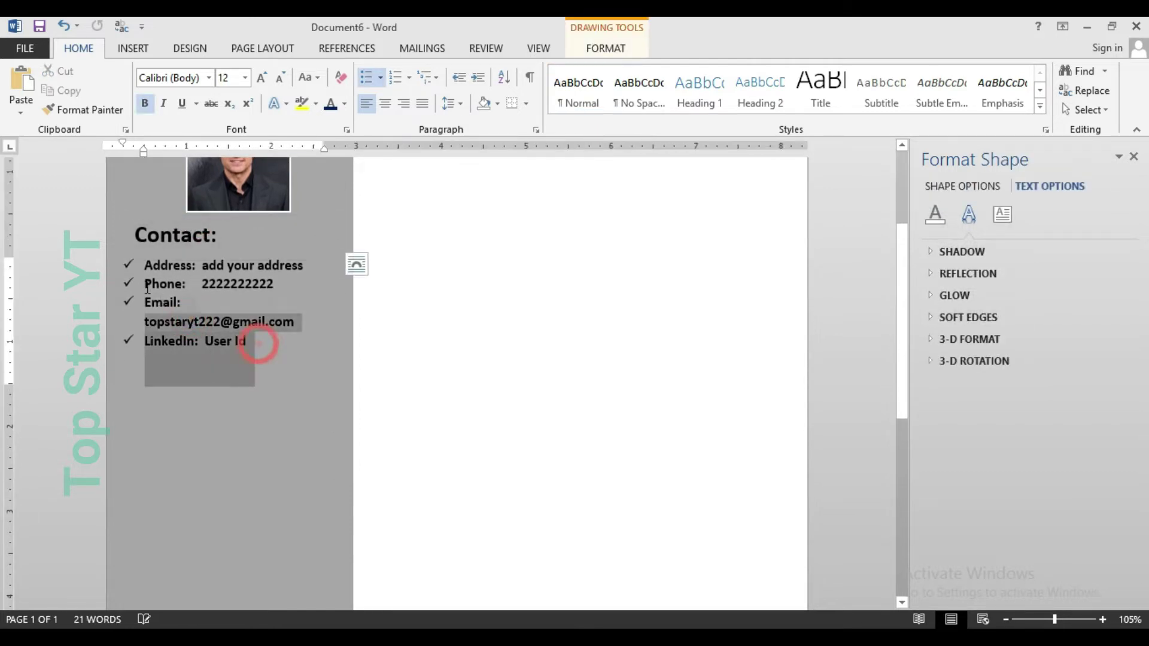
pyautogui.moveTo(260, 347); pyautogui.dragTo(144, 263)
pyautogui.click(144, 104)
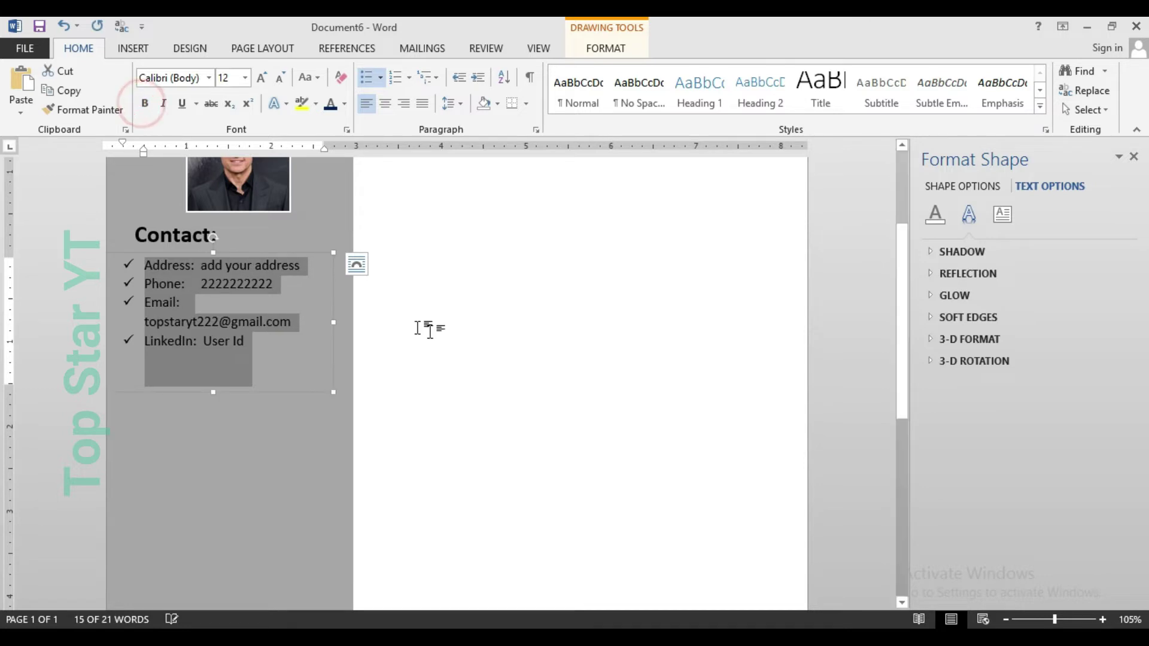
pyautogui.click(443, 335)
pyautogui.scroll(4, 443, 335)
pyautogui.click(173, 358)
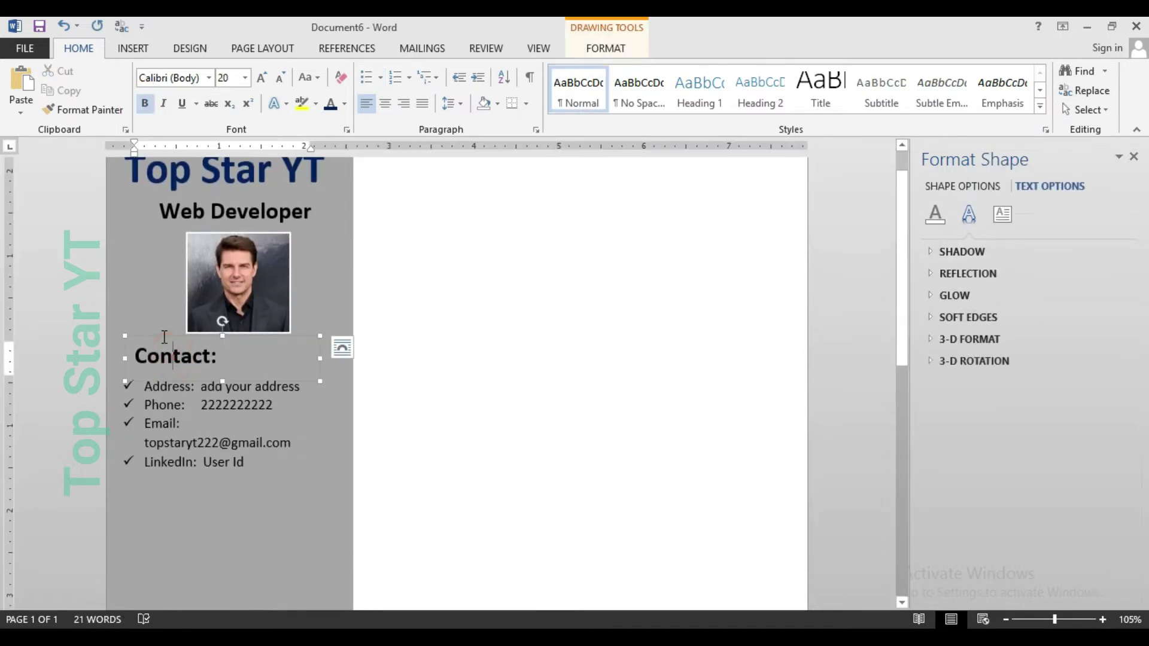
# - Duplicate the Contact: heading below the list and change it to 'Languages:'
pyautogui.moveTo(163, 333); pyautogui.dragTo(169, 471)
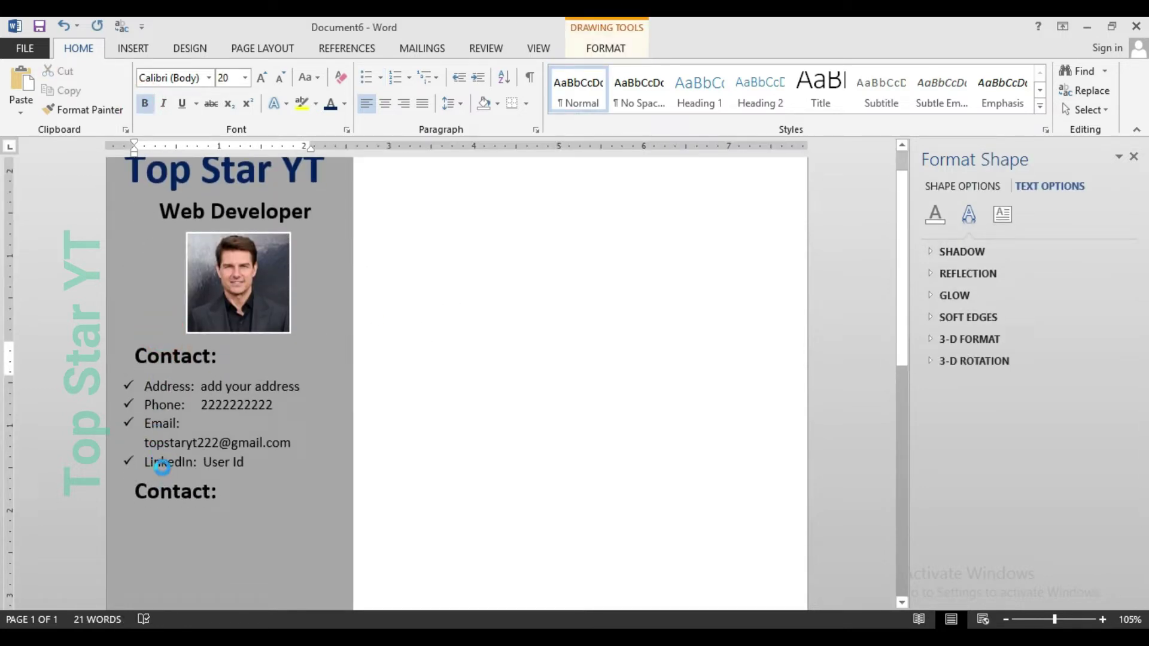
pyautogui.tripleClick(231, 489)
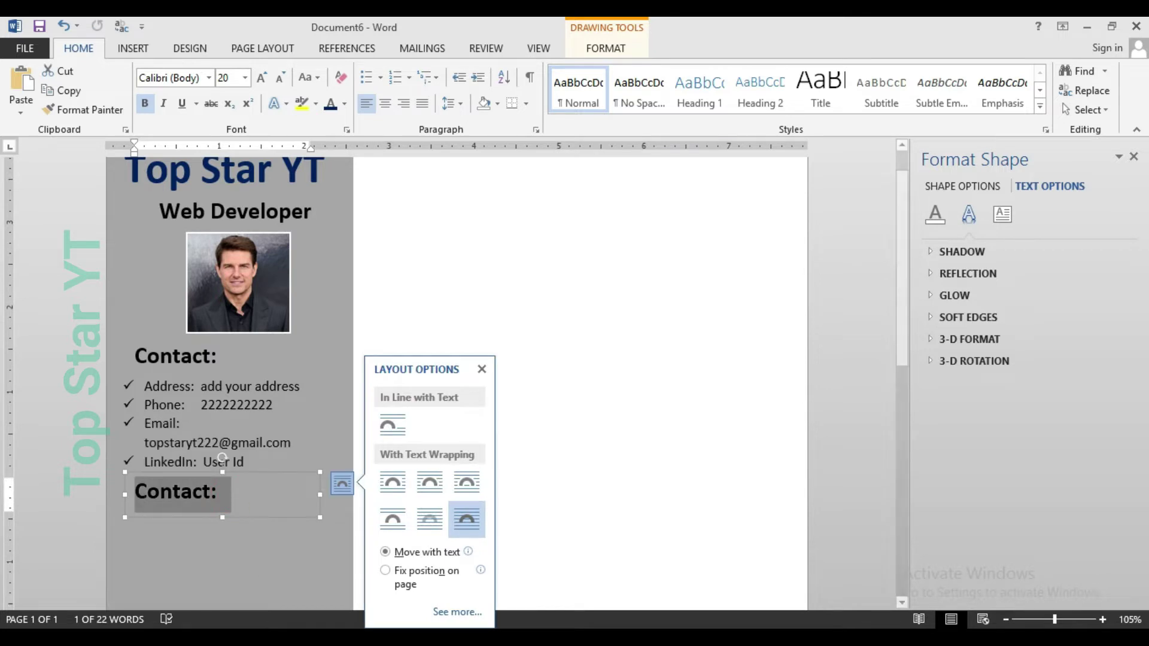
pyautogui.hotkey('alt', 'Tab')
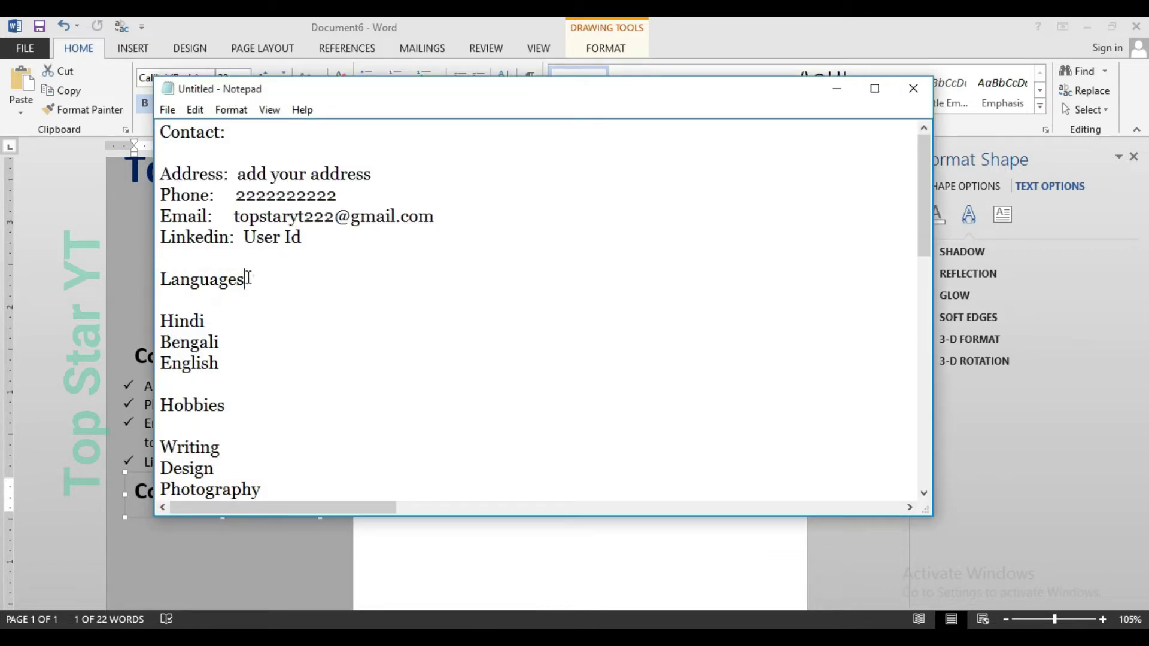
pyautogui.moveTo(245, 279); pyautogui.dragTo(113, 275)
pyautogui.hotkey('ctrl', 'c')
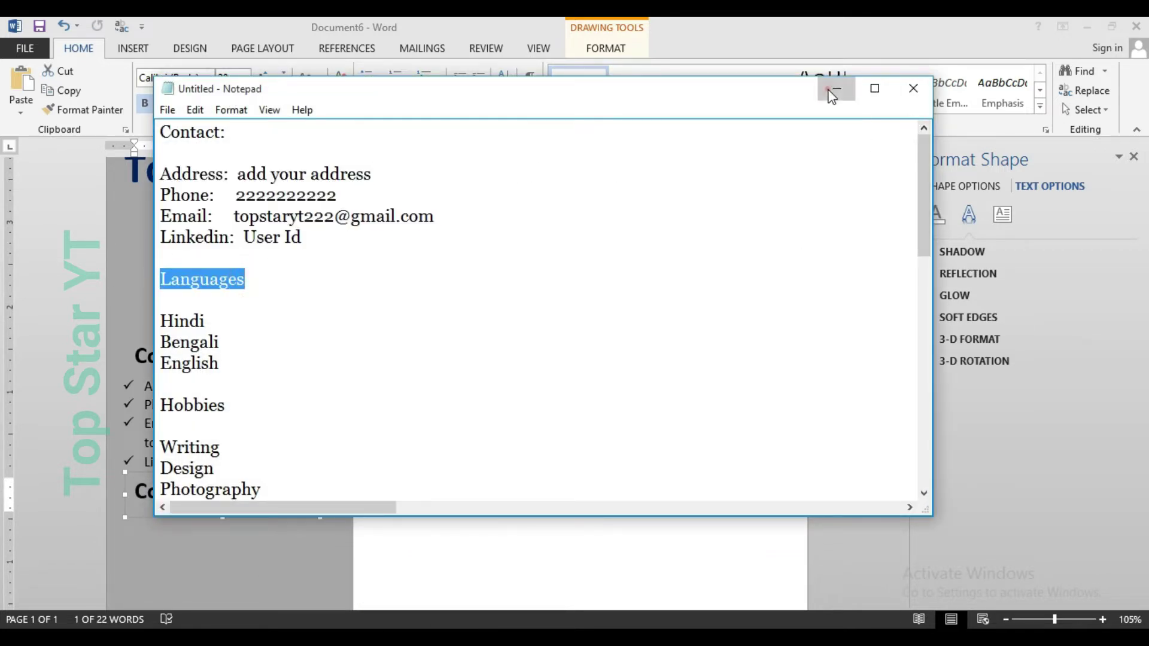
pyautogui.click(836, 89)
pyautogui.hotkey('ctrl', 'v')
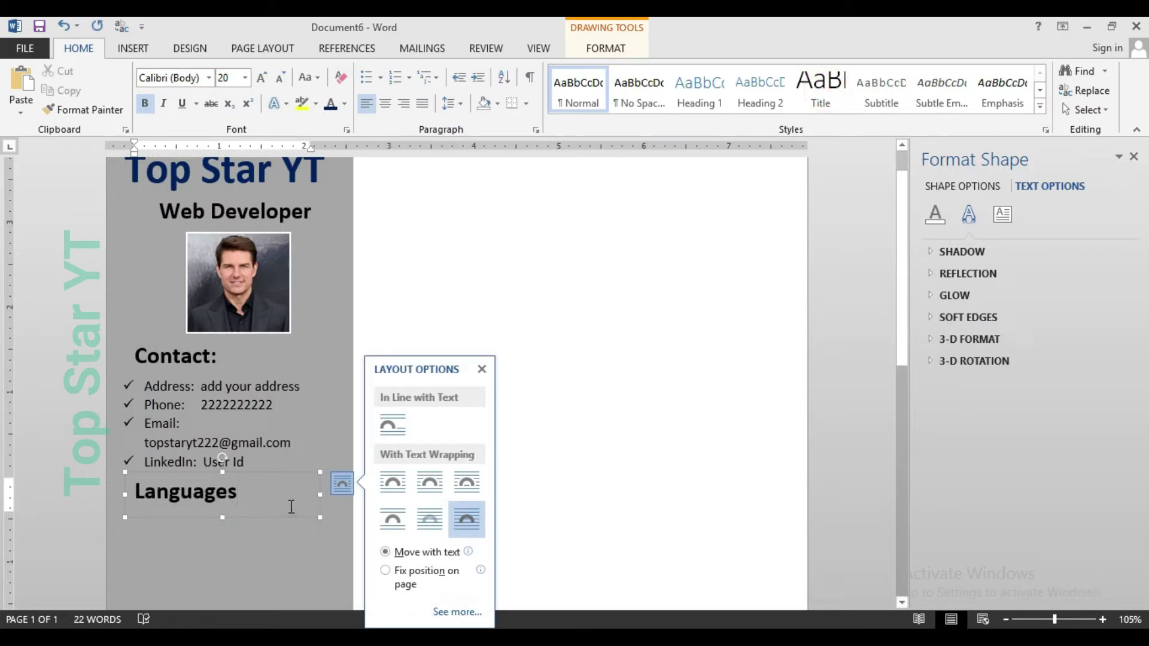
pyautogui.write(':')
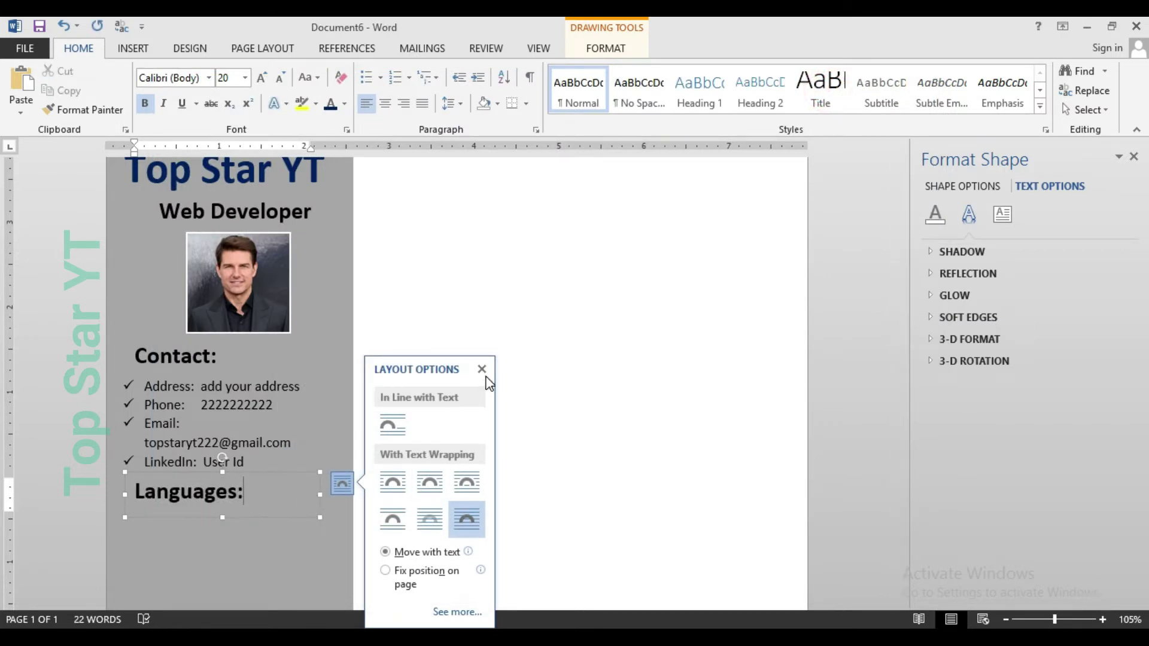
pyautogui.click(482, 370)
# - Copy the contact list below and replace its lines with Hindi, Bengali and English, removing the empty bullet
pyautogui.scroll(-3, 240, 437)
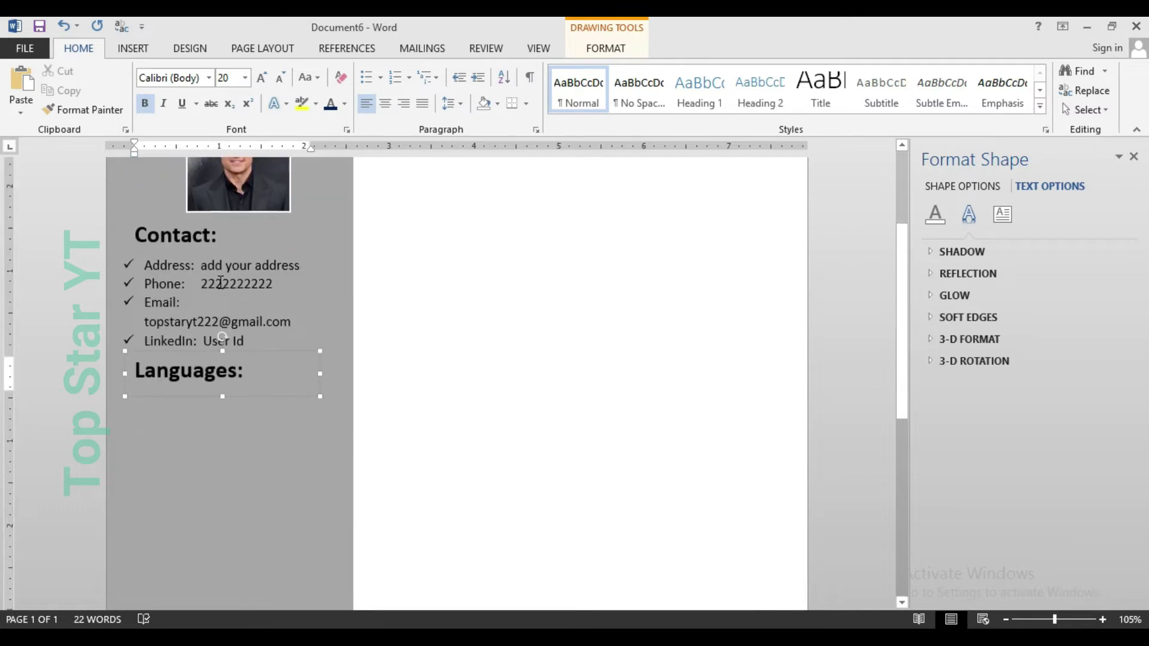
pyautogui.click(218, 282)
pyautogui.moveTo(246, 254)
pyautogui.mouseDown()
pyautogui.moveTo(242, 397)
pyautogui.moveTo(247, 389)
pyautogui.mouseUp()
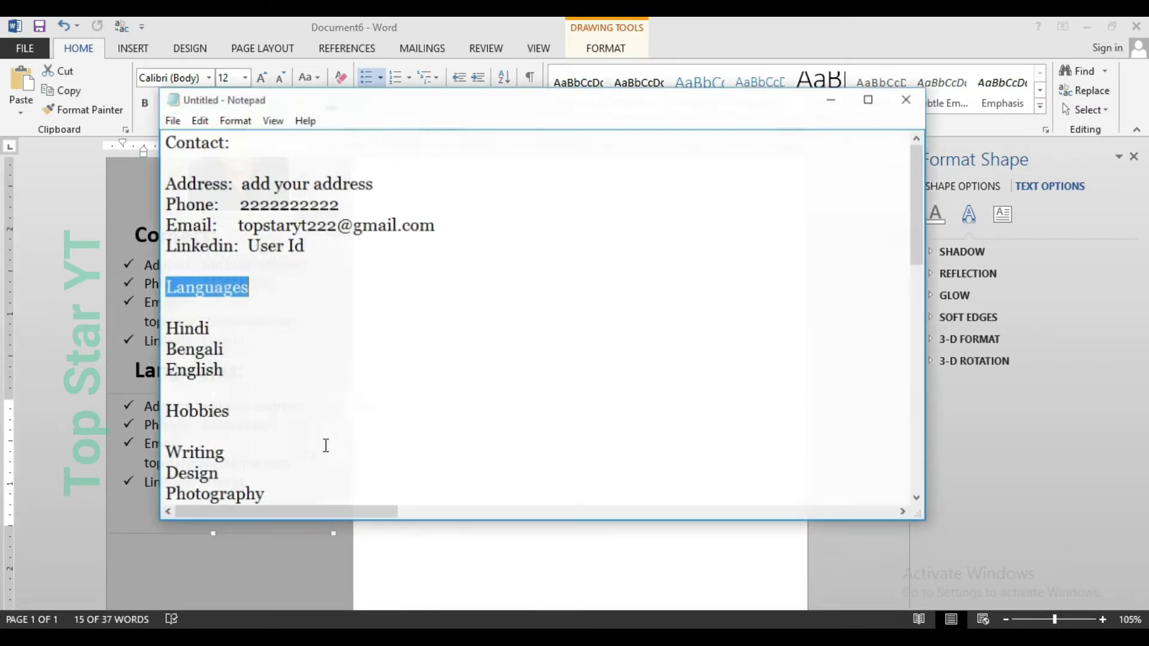
pyautogui.hotkey('alt', 'Tab')
pyautogui.moveTo(244, 373); pyautogui.dragTo(162, 308)
pyautogui.hotkey('ctrl', 'c')
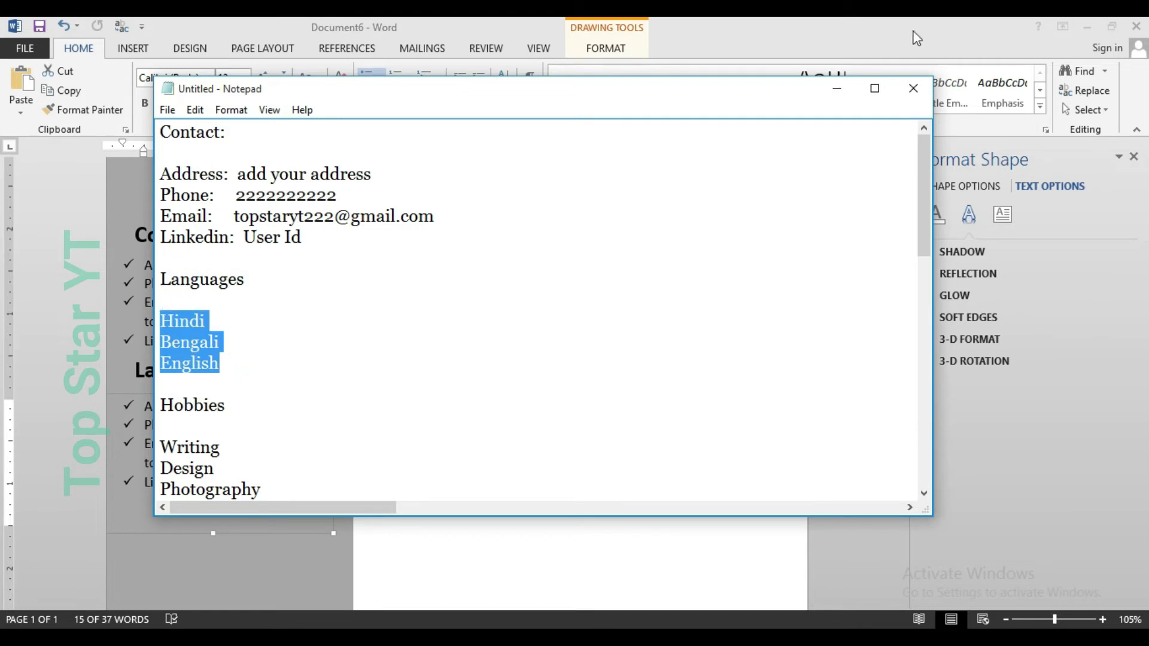
pyautogui.click(832, 88)
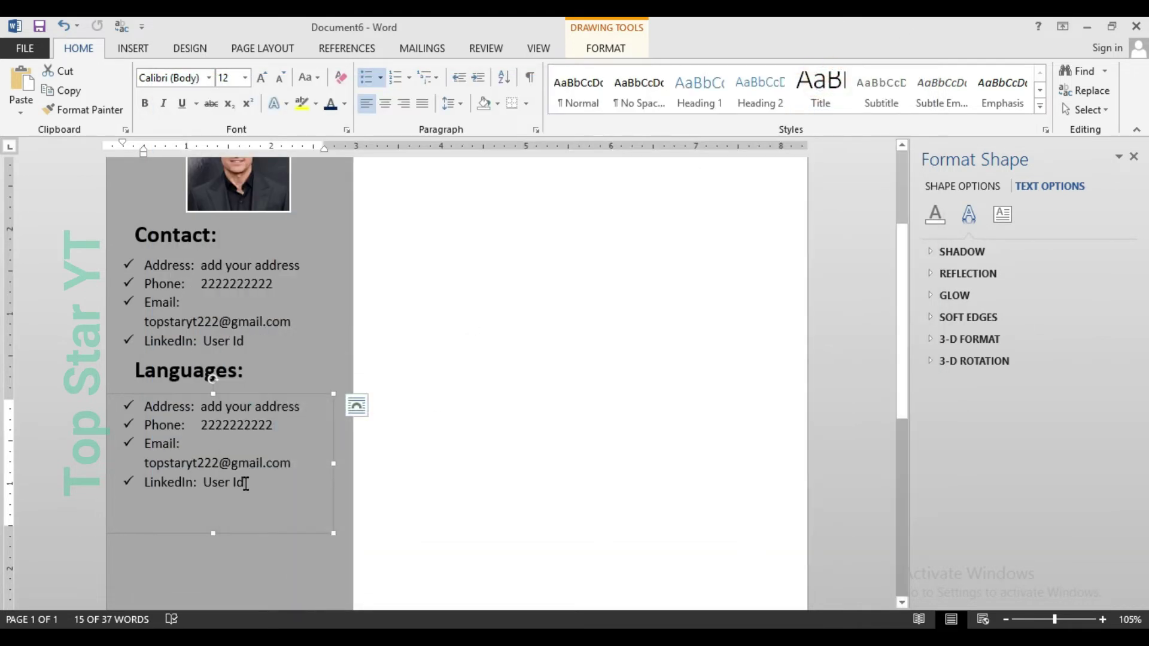
pyautogui.moveTo(245, 482); pyautogui.dragTo(150, 407)
pyautogui.hotkey('ctrl', 'v')
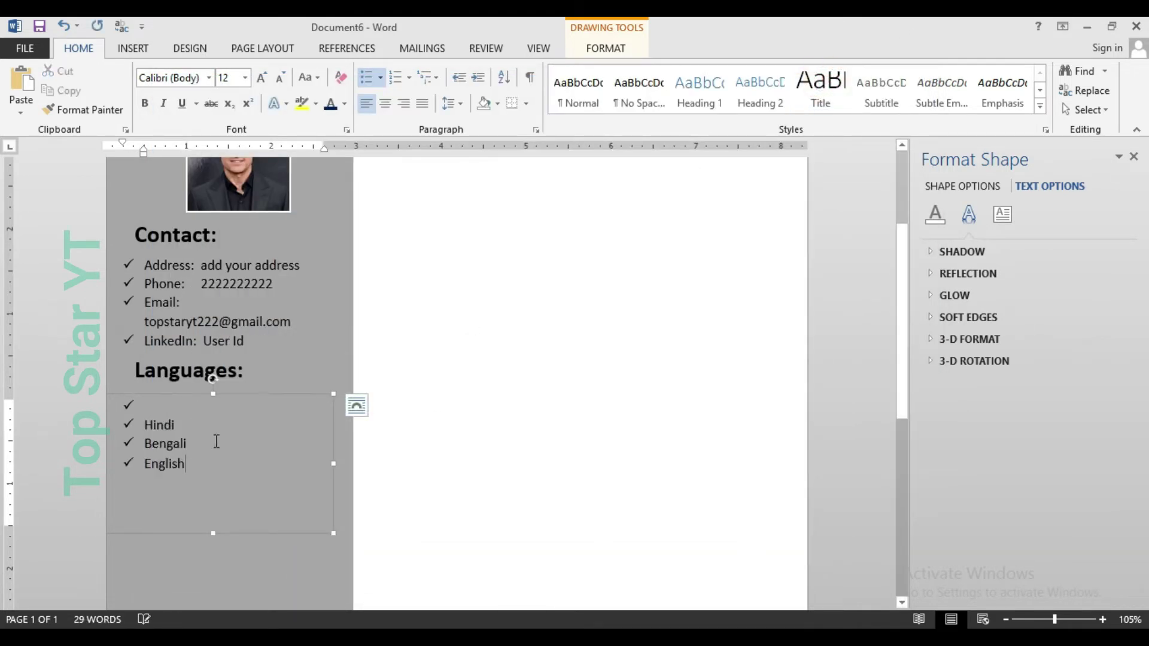
pyautogui.press('Delete')
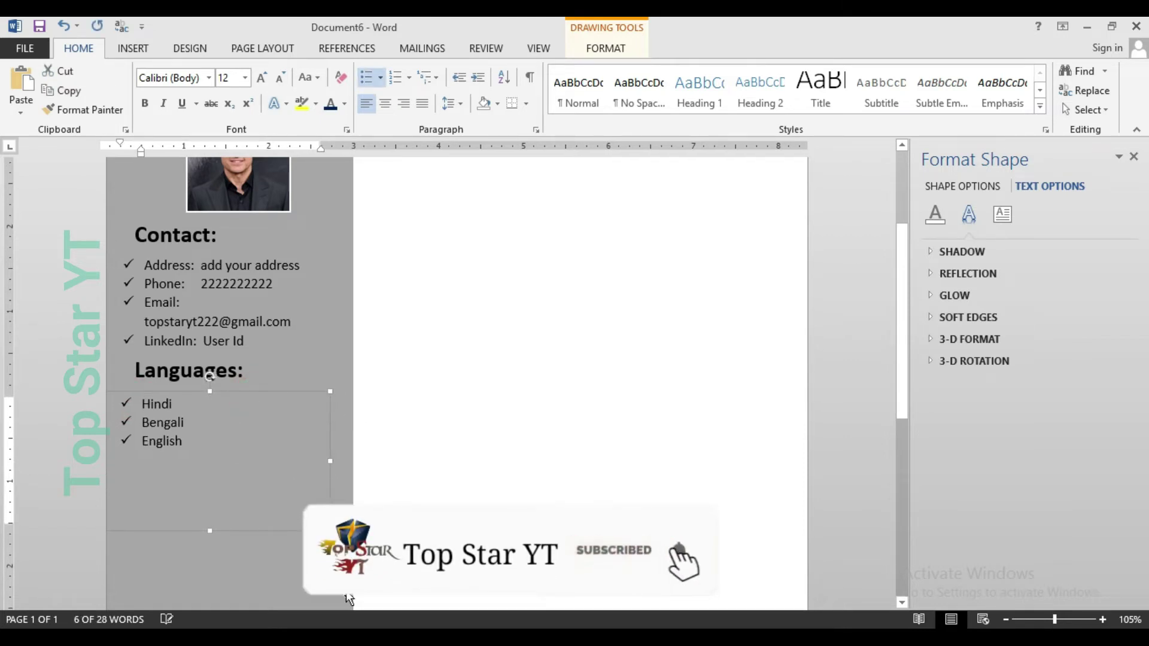
# - Shorten and narrow the Languages list box to fit its three entries
pyautogui.moveTo(213, 531); pyautogui.dragTo(208, 456)
pyautogui.moveTo(331, 424); pyautogui.dragTo(250, 426)
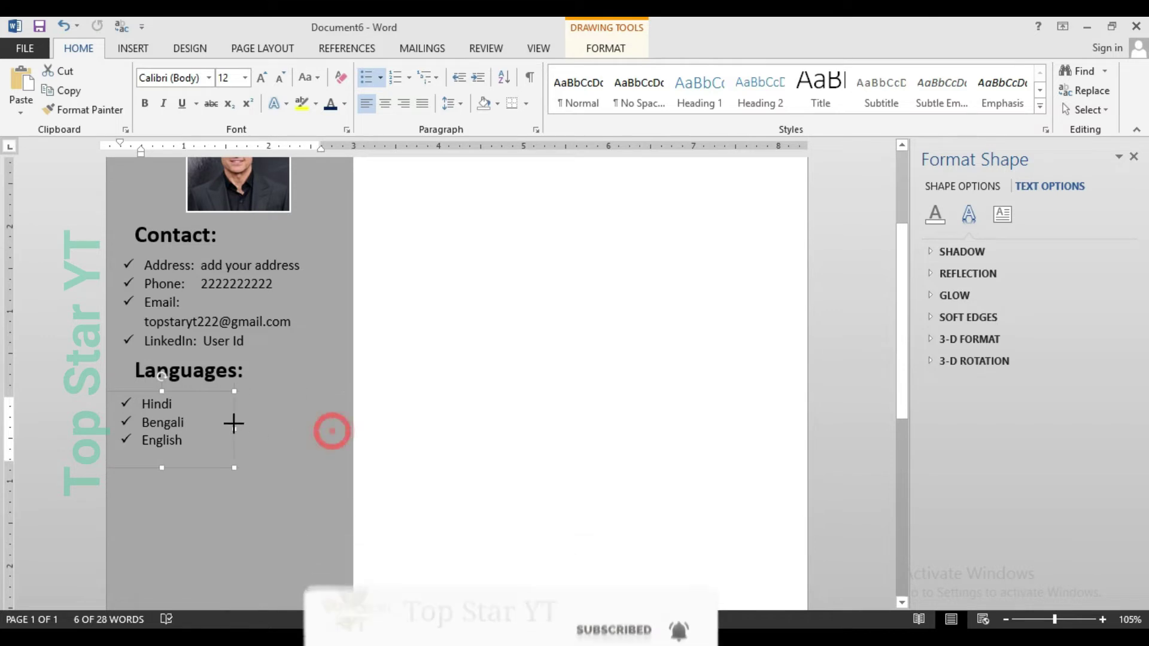
pyautogui.click(193, 361)
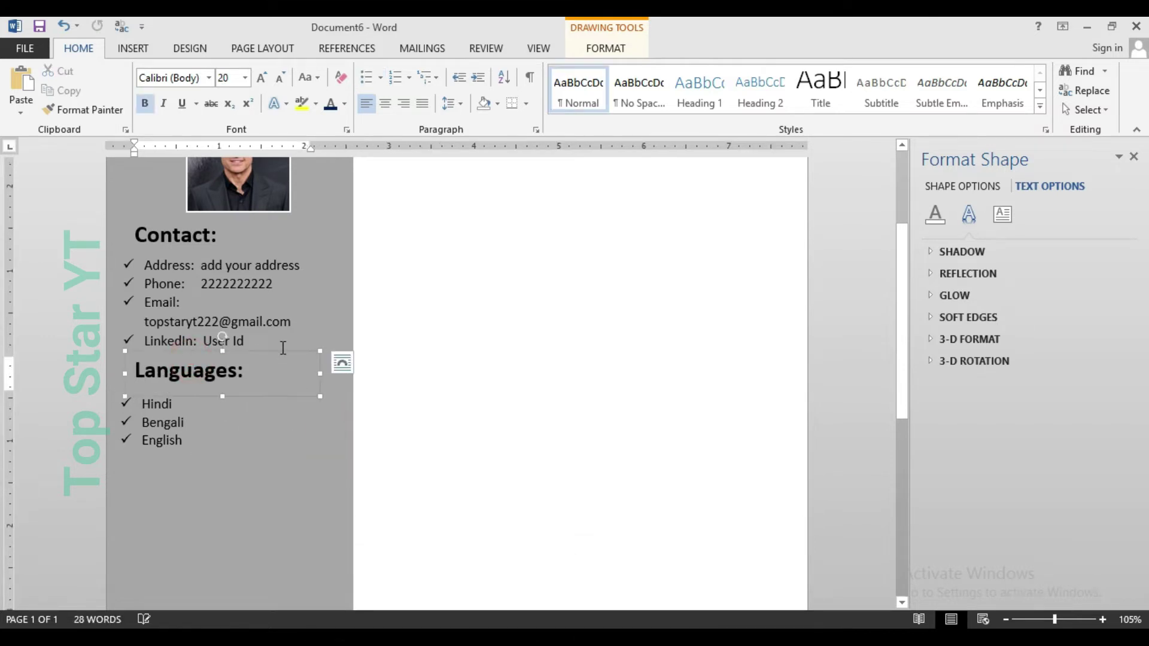
# - Copy the Languages heading and list further down and rename the heading copy to Hobbies
pyautogui.moveTo(277, 359); pyautogui.dragTo(265, 439)
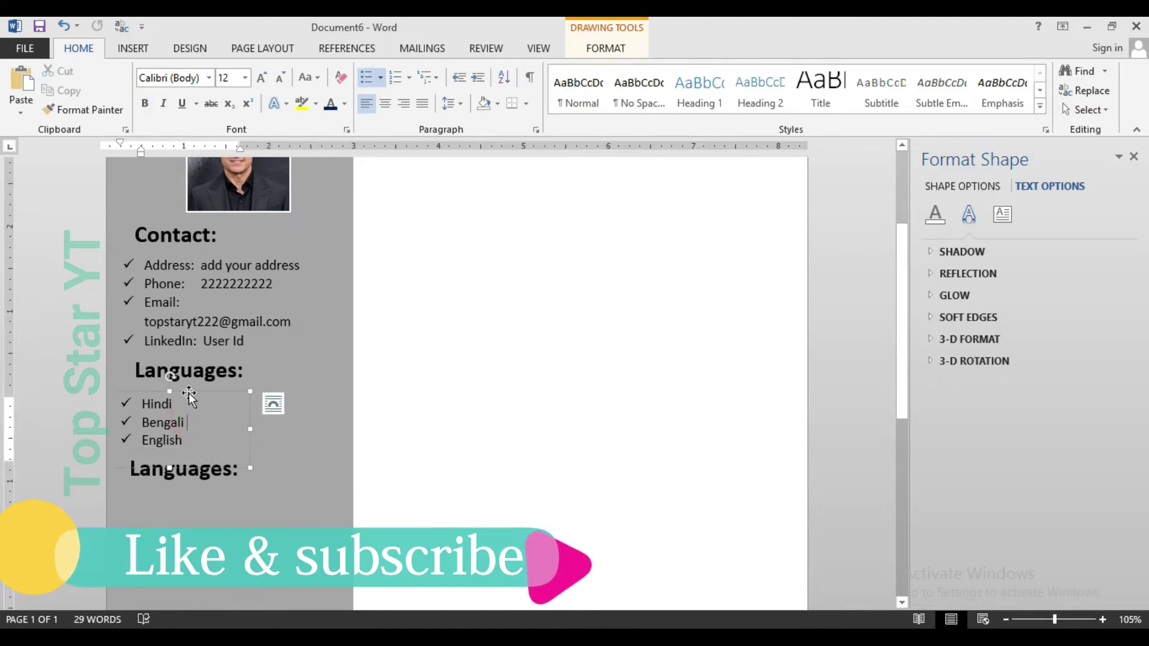
pyautogui.moveTo(189, 393); pyautogui.dragTo(190, 493)
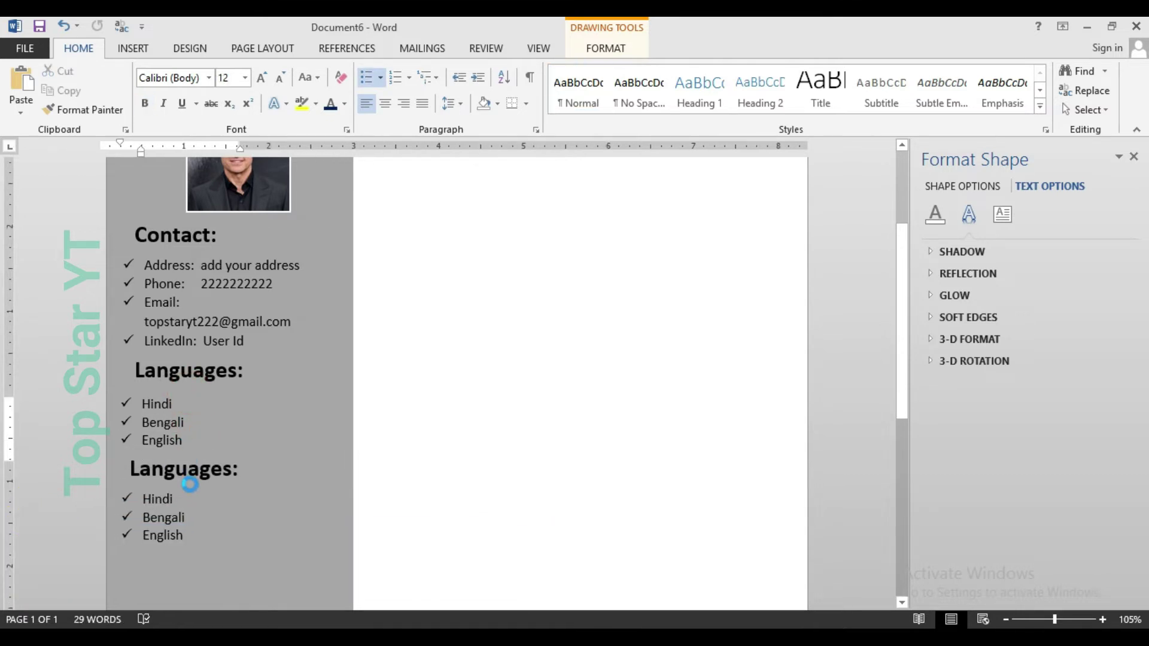
pyautogui.click(232, 480)
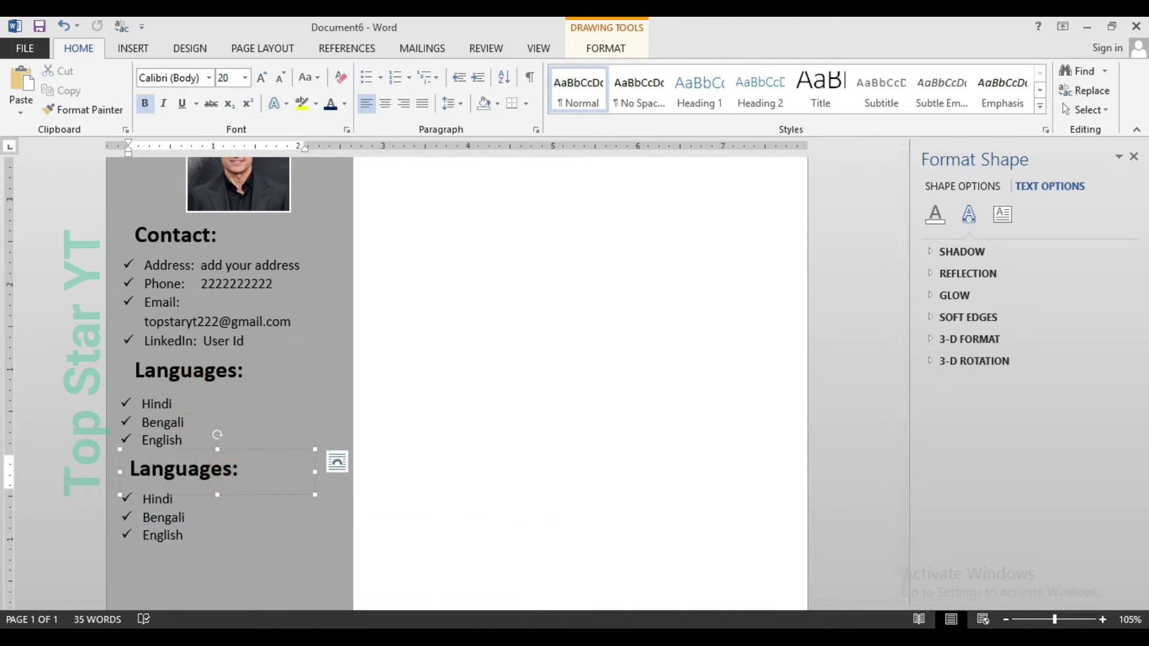
pyautogui.hotkey('alt', 'Tab')
pyautogui.moveTo(230, 415); pyautogui.dragTo(161, 413)
pyautogui.hotkey('ctrl', 'c')
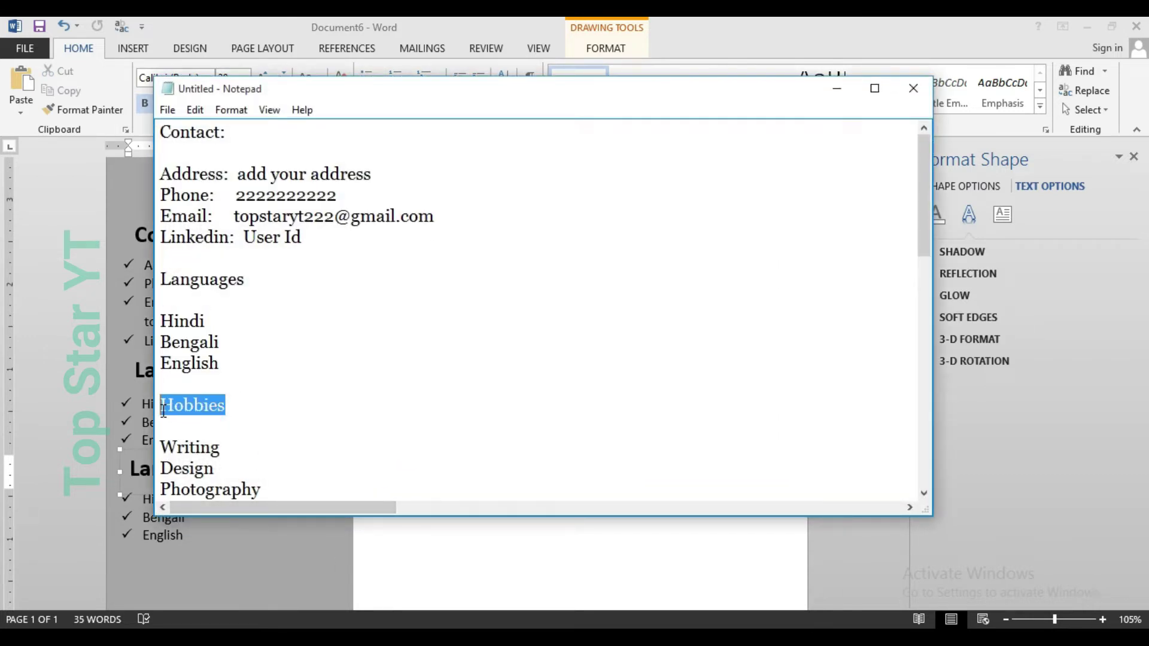
pyautogui.scroll(-2, 279, 415)
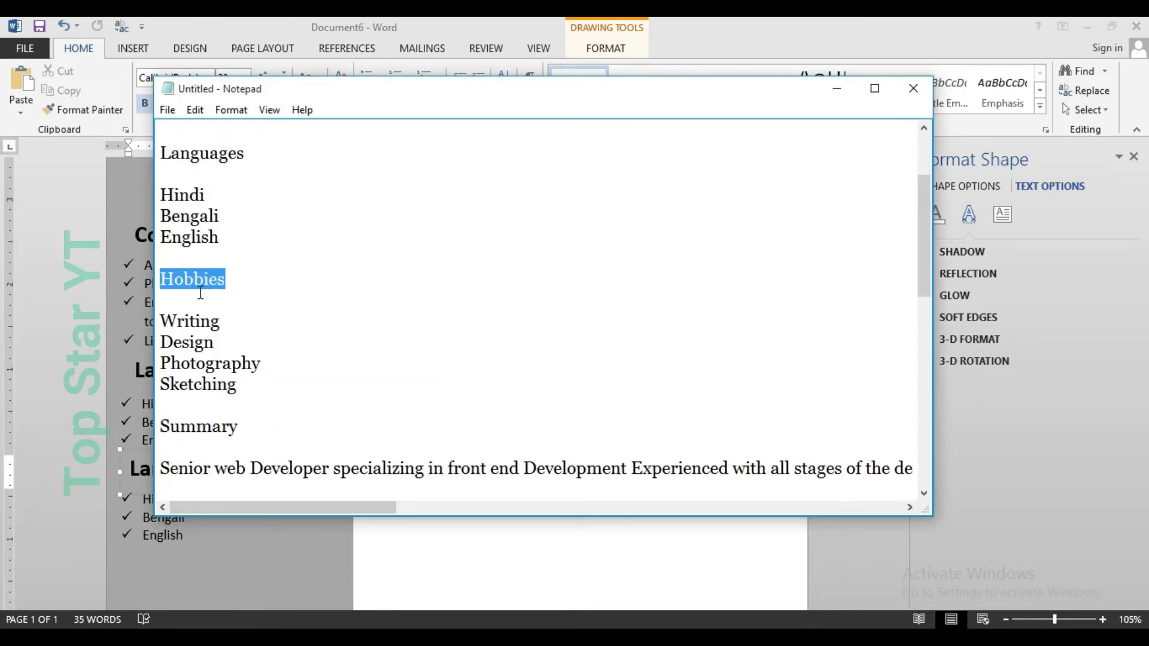
pyautogui.click(836, 89)
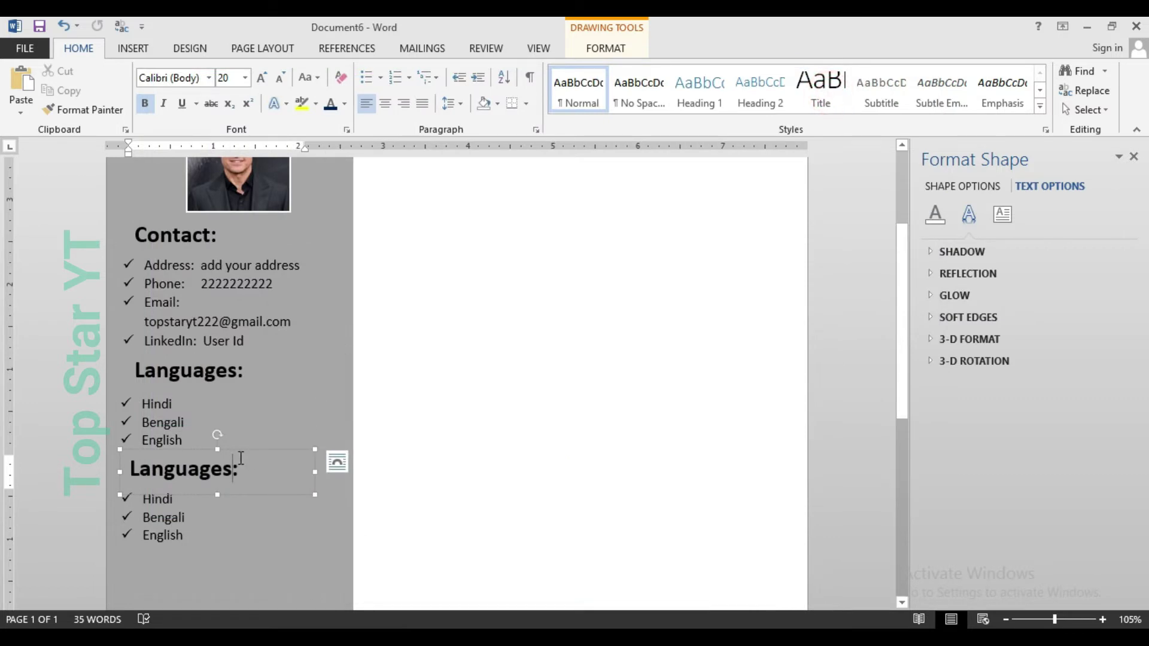
pyautogui.moveTo(230, 472); pyautogui.dragTo(88, 478)
pyautogui.hotkey('ctrl', 'v')
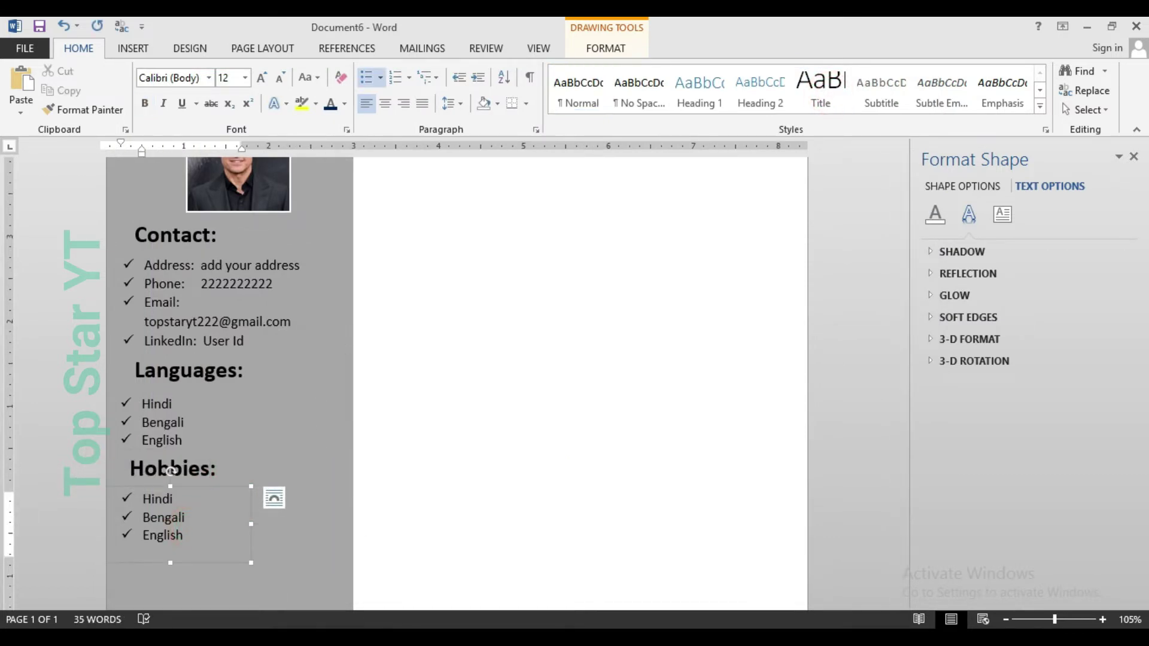
# - Replace the copied list with Writing, Design, Photography and Sketching, lengthening the box to show them all
pyautogui.click(397, 621)
pyautogui.moveTo(161, 321); pyautogui.dragTo(266, 396)
pyautogui.hotkey('ctrl', 'c')
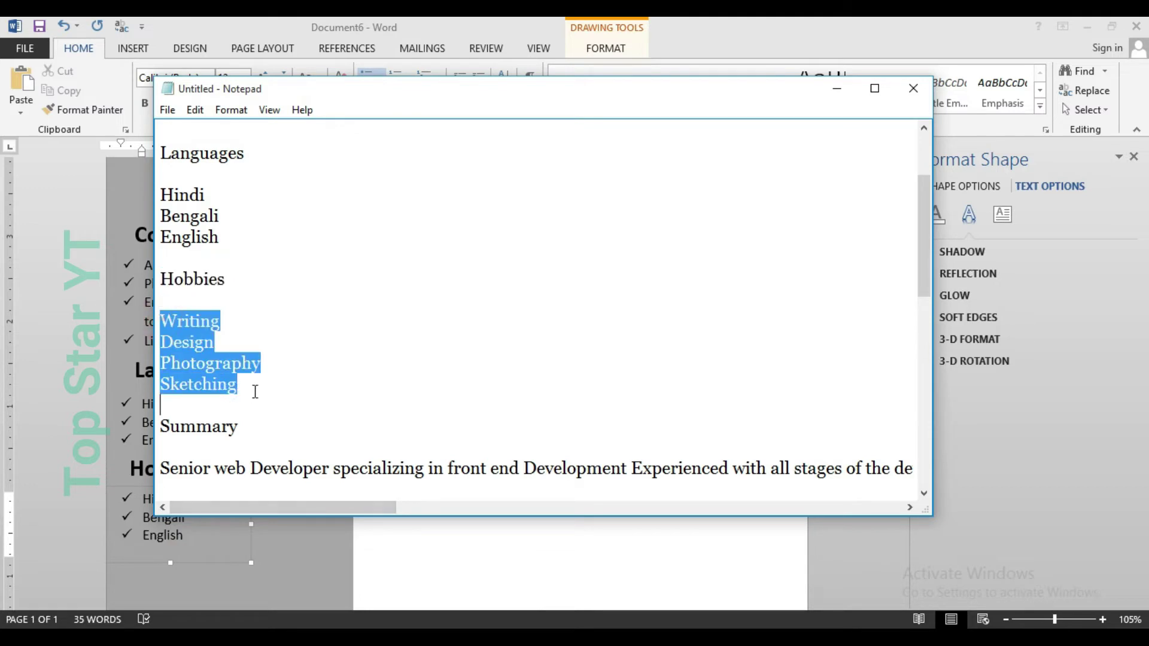
pyautogui.click(837, 87)
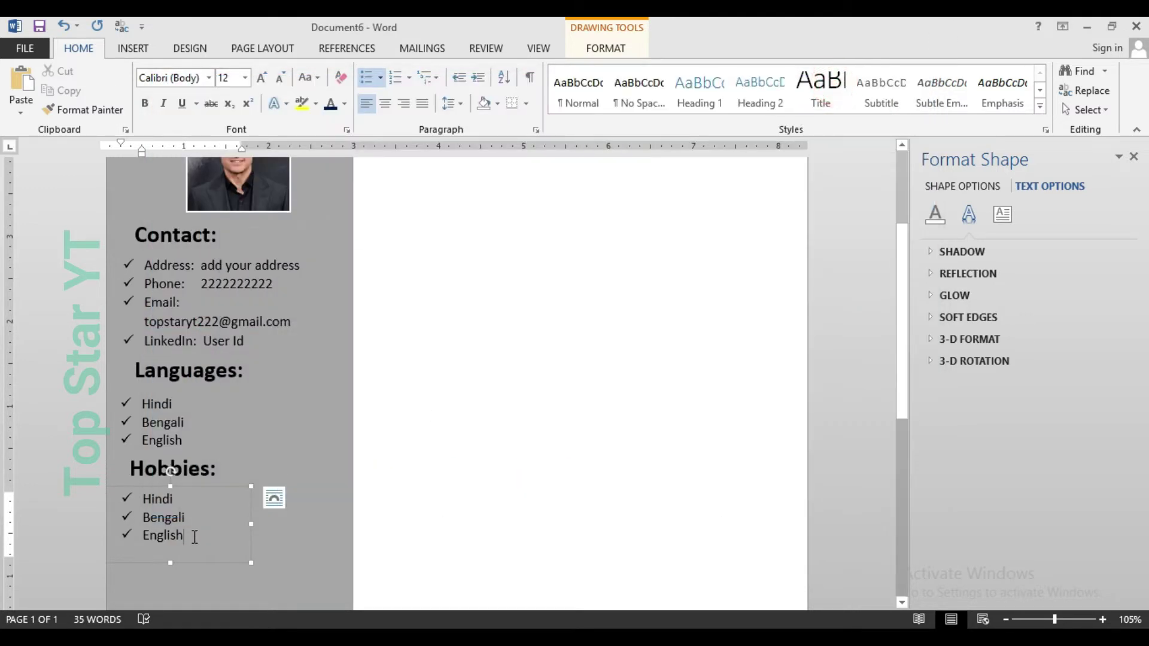
pyautogui.scroll(-2, 192, 520)
pyautogui.moveTo(191, 497); pyautogui.dragTo(126, 447)
pyautogui.hotkey('ctrl', 'v')
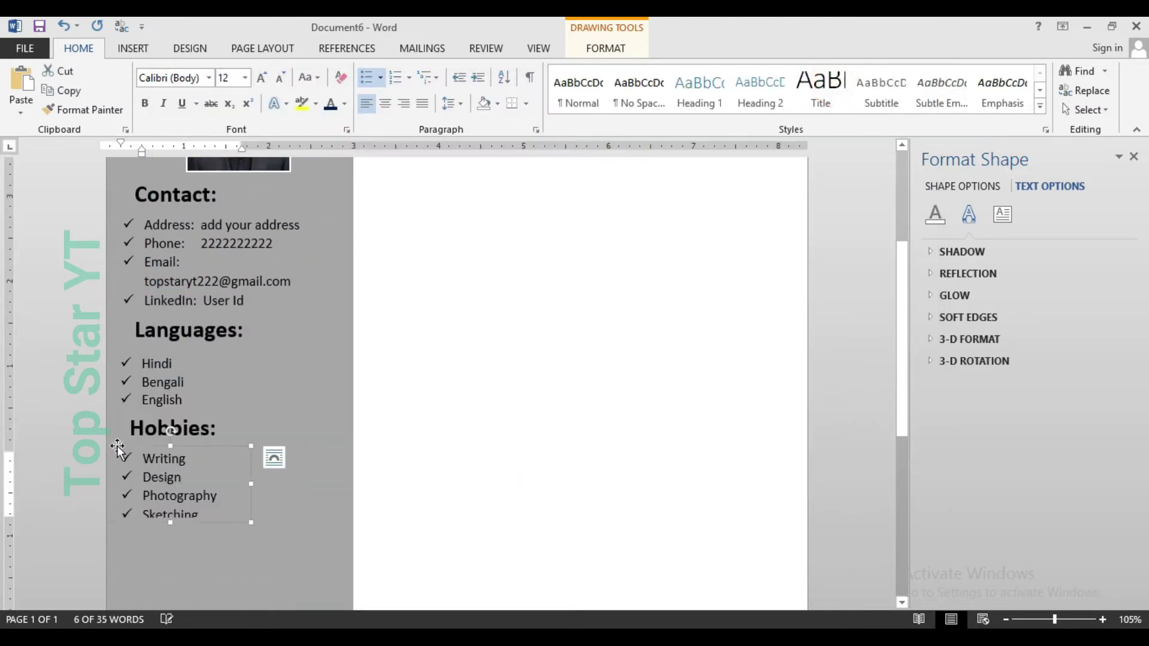
pyautogui.moveTo(172, 524); pyautogui.dragTo(173, 542)
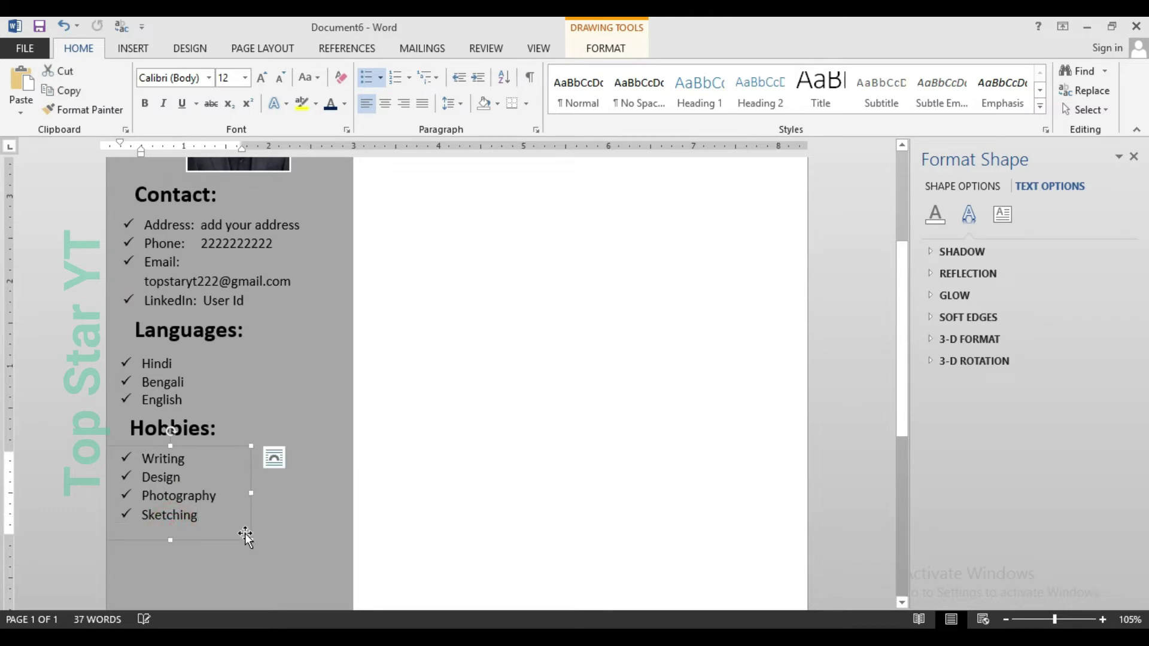
pyautogui.click(456, 473)
pyautogui.keyDown('ctrl'); pyautogui.scroll(-4, 456, 473); pyautogui.keyUp('ctrl')
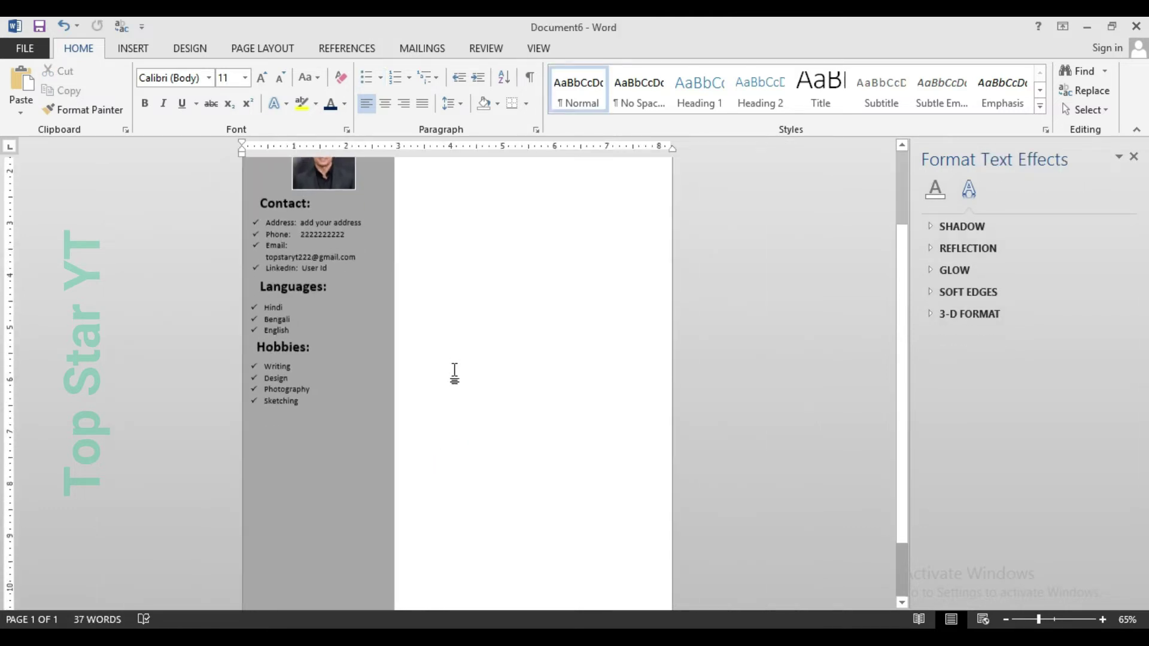
# - Place a copy of the Contact: heading at the top of the right-hand column
pyautogui.click(133, 48)
pyautogui.click(276, 290)
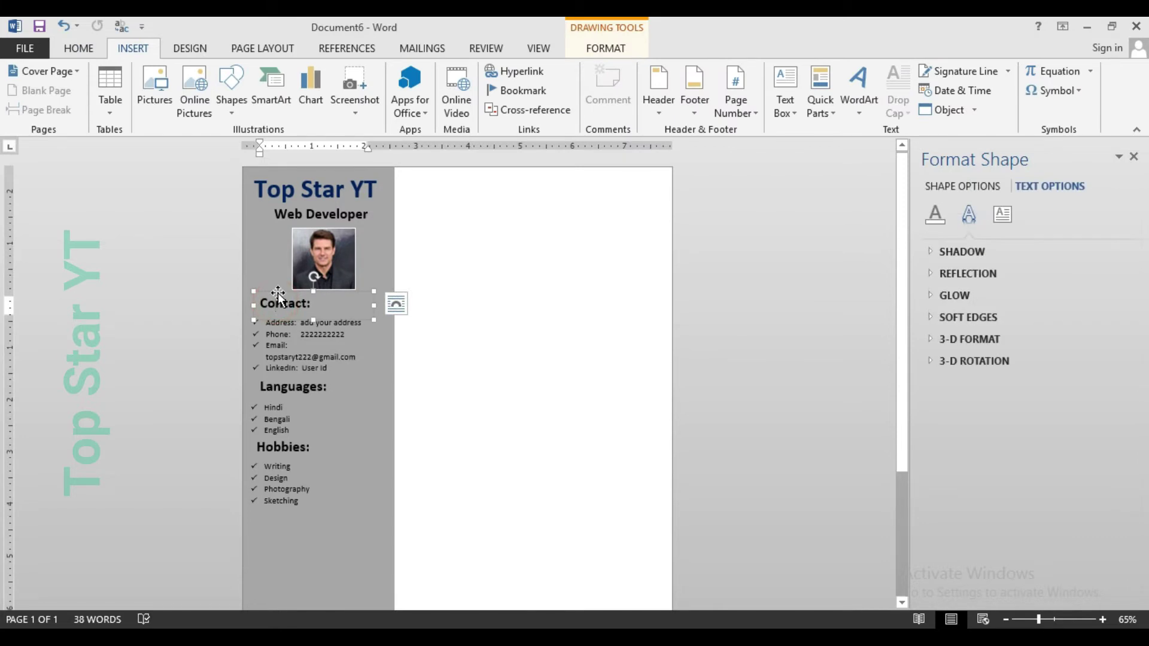
pyautogui.moveTo(276, 290)
pyautogui.mouseDown()
pyautogui.moveTo(420, 290)
pyautogui.moveTo(469, 177)
pyautogui.mouseUp()
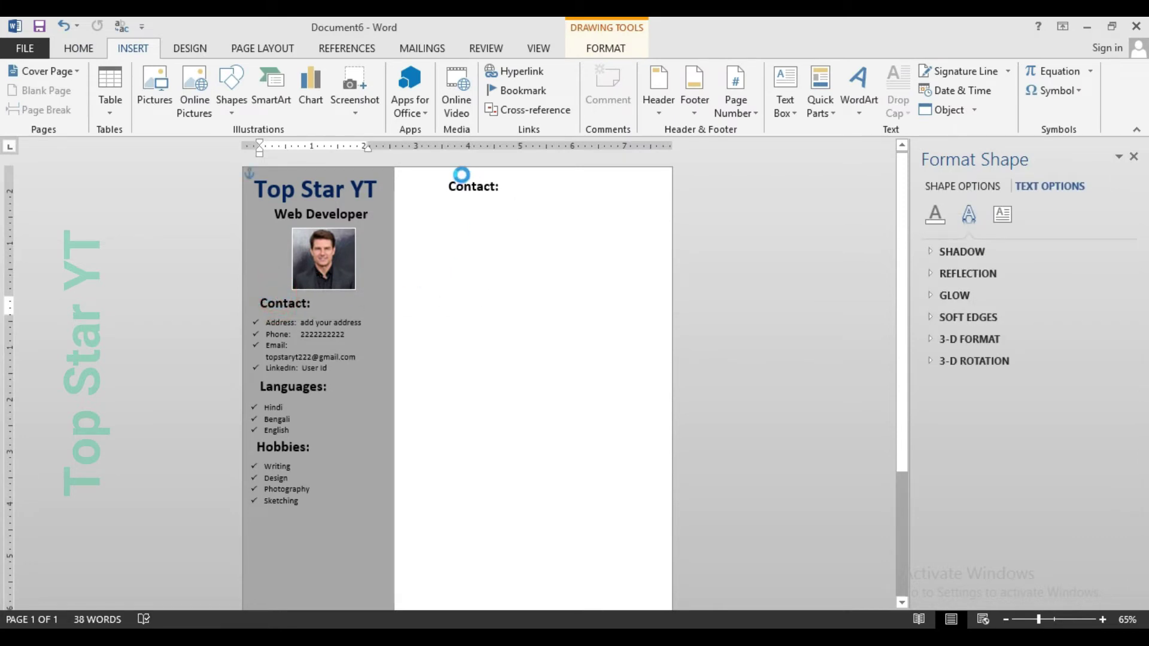
pyautogui.doubleClick(473, 186)
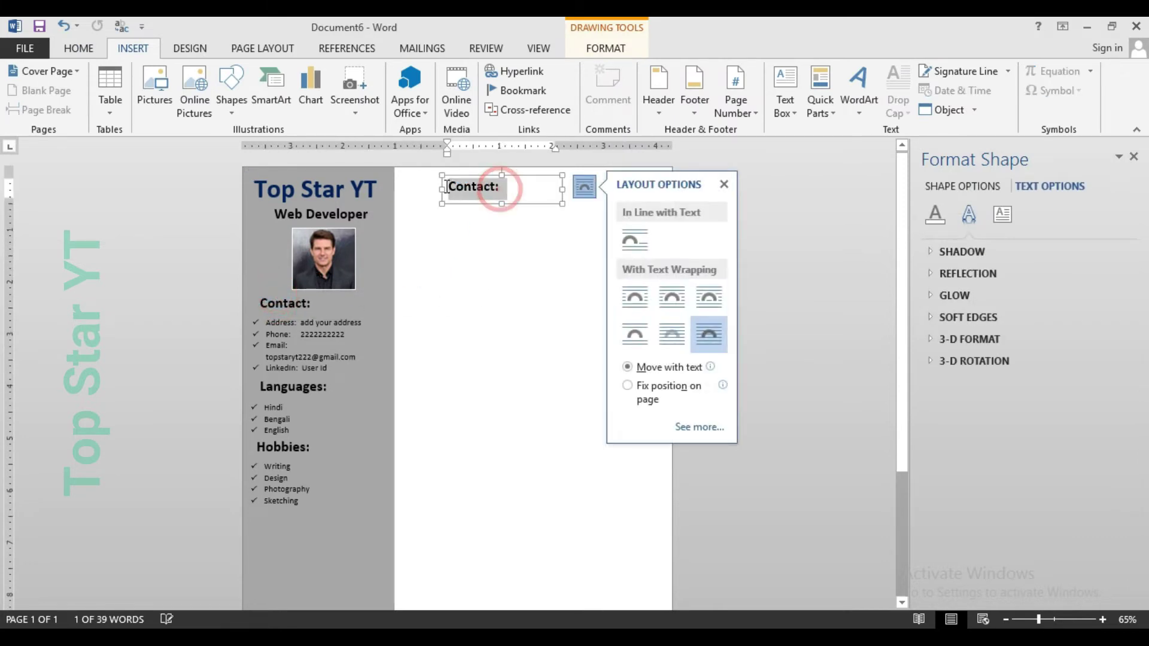
# - Change the copied heading to 'Summary:' and narrow its box to fit
pyautogui.click(494, 624)
pyautogui.moveTo(225, 207); pyautogui.dragTo(135, 209)
pyautogui.hotkey('ctrl', 'c')
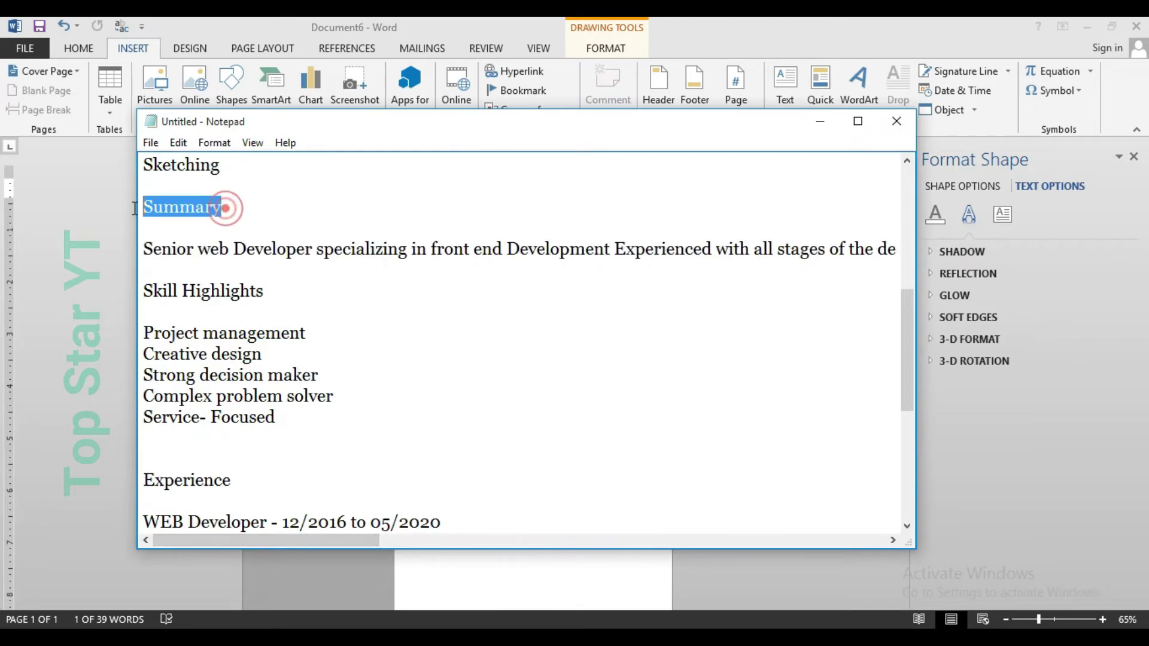
pyautogui.click(820, 123)
pyautogui.hotkey('ctrl', 'v')
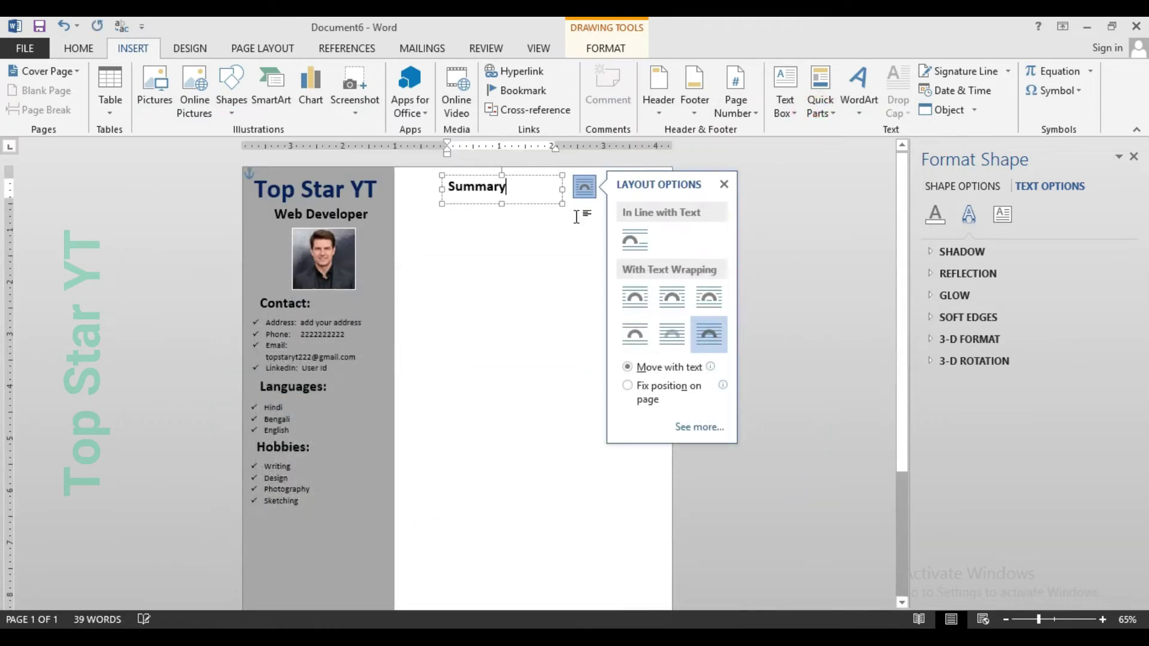
pyautogui.click(724, 184)
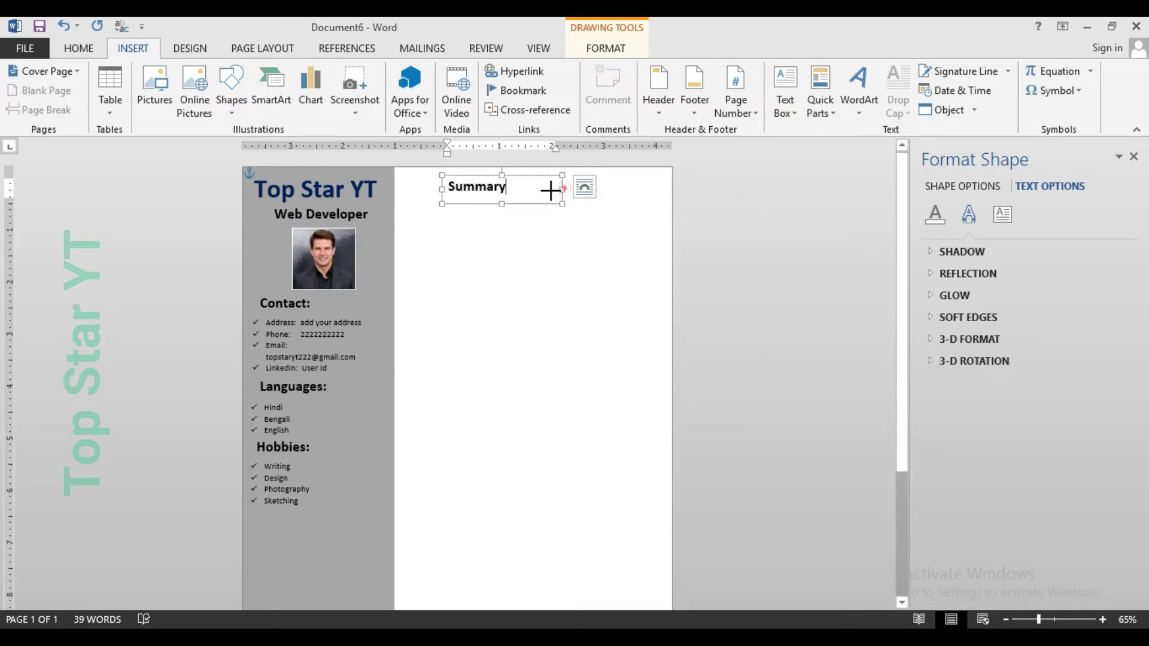
pyautogui.moveTo(550, 191); pyautogui.dragTo(530, 189)
pyautogui.click(513, 188)
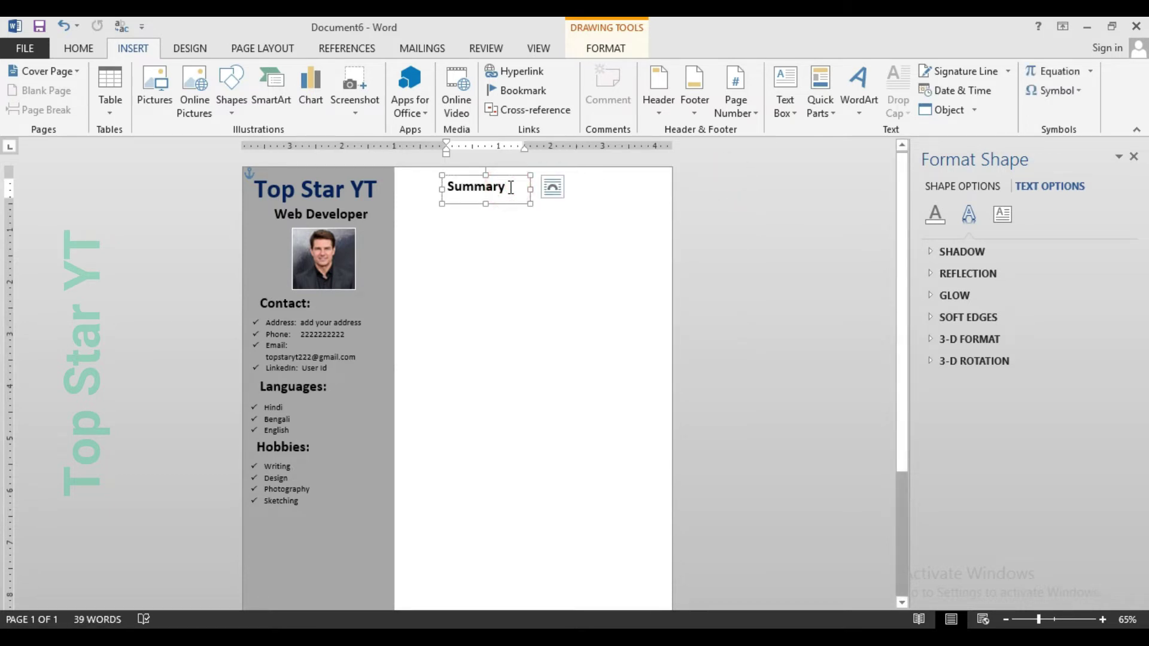
pyautogui.write(':')
pyautogui.click(477, 226)
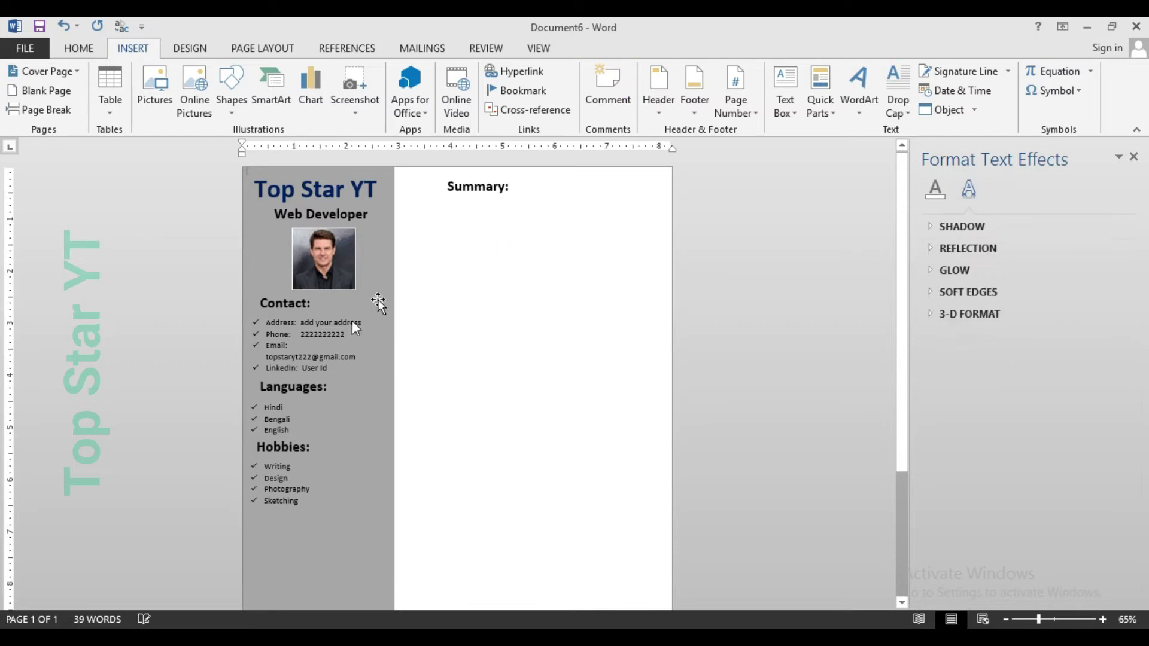
# - Draw a text box under Summary: with no fill and no outline, then select the summary paragraph in the notes
pyautogui.click(231, 84)
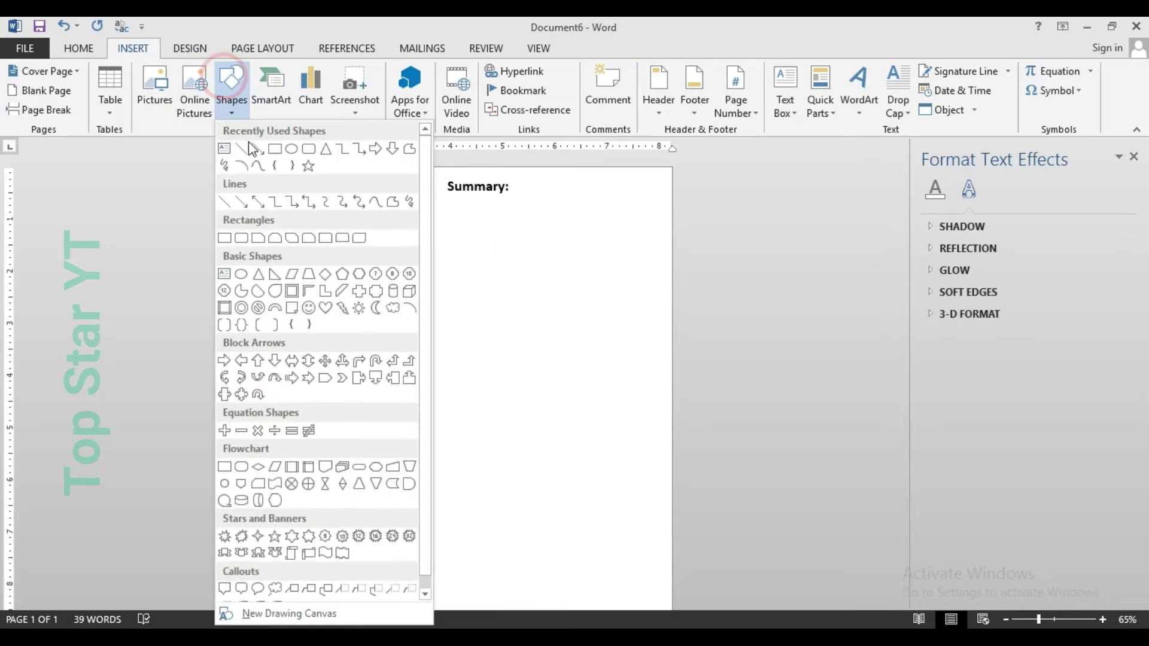
pyautogui.click(225, 149)
pyautogui.moveTo(424, 204); pyautogui.dragTo(660, 278)
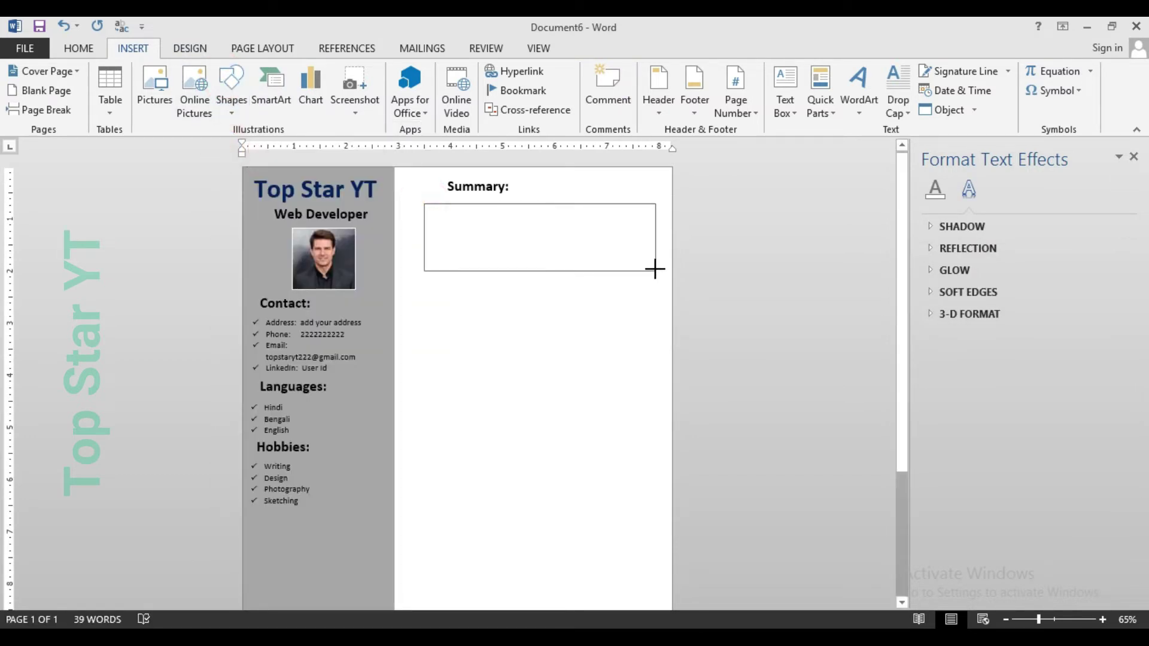
pyautogui.click(428, 74)
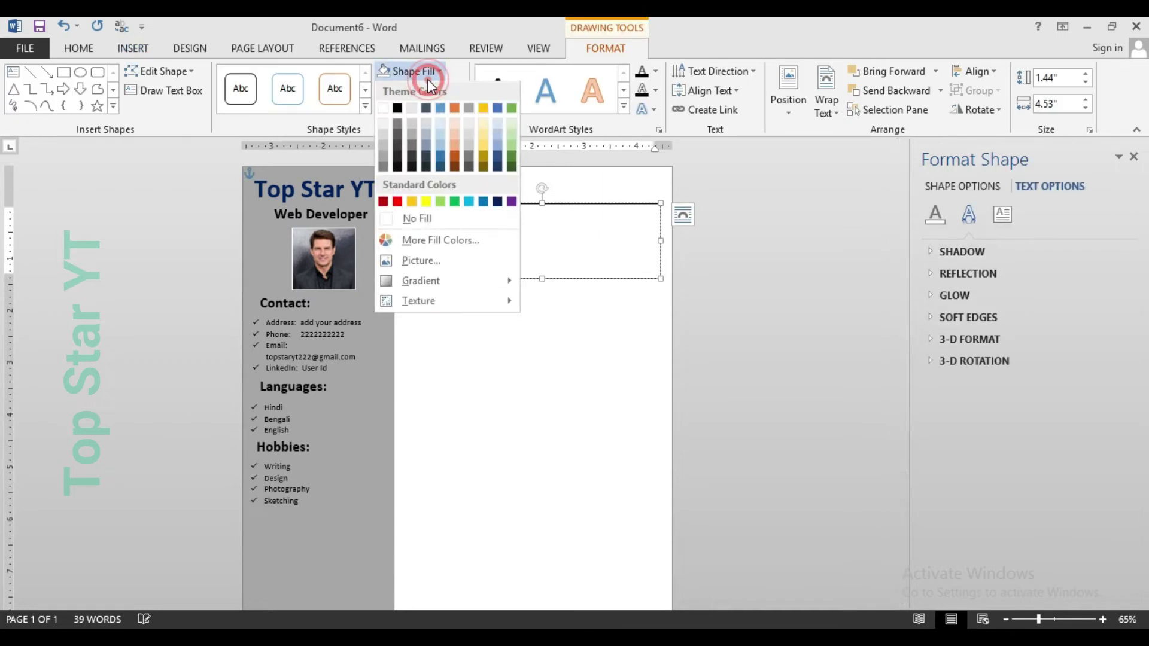
pyautogui.click(417, 219)
pyautogui.click(419, 91)
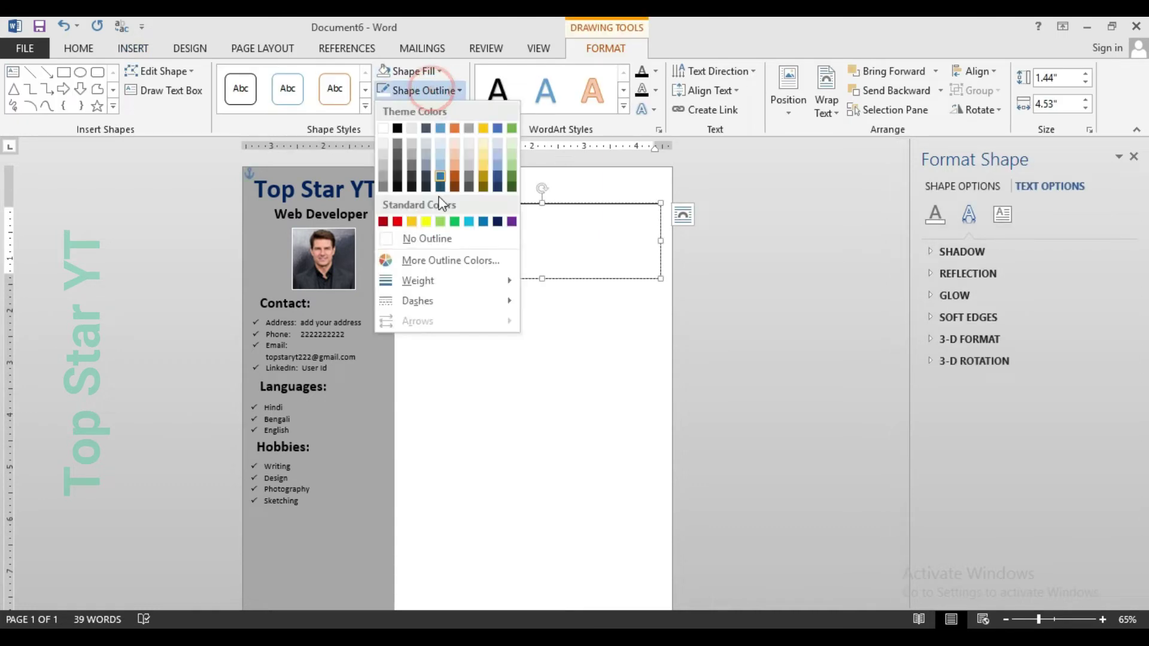
pyautogui.click(440, 239)
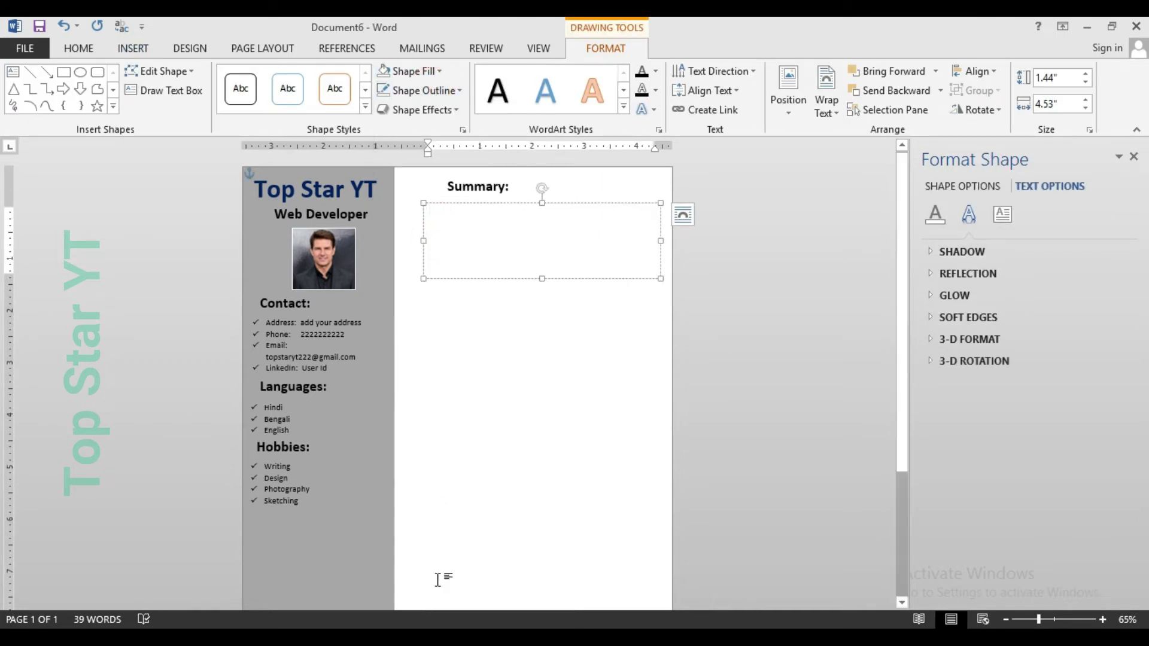
pyautogui.click(440, 638)
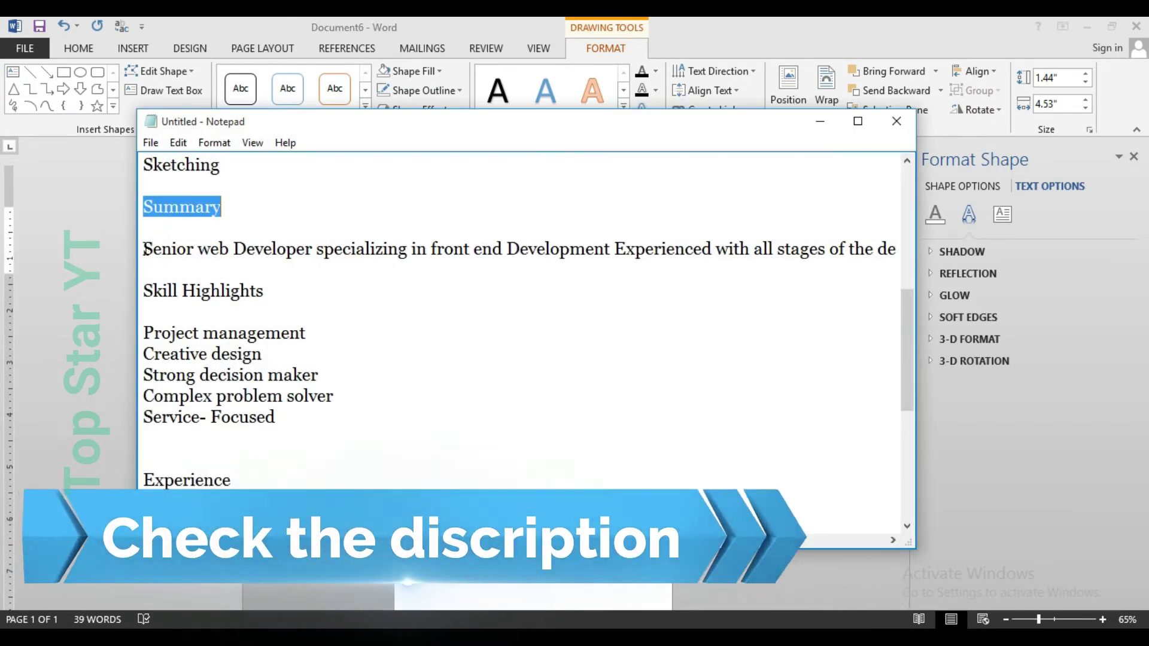
pyautogui.moveTo(145, 247); pyautogui.dragTo(977, 247)
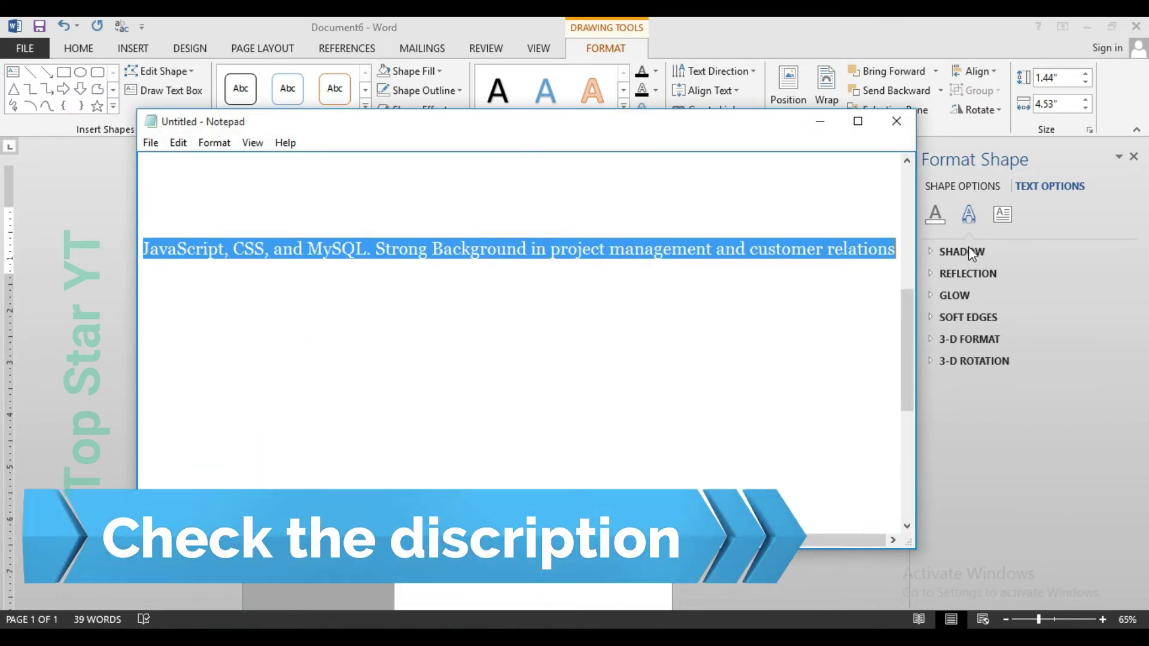
# - Paste the Senior web Developer summary into the empty box and enlarge it to 12 pt
pyautogui.click(820, 121)
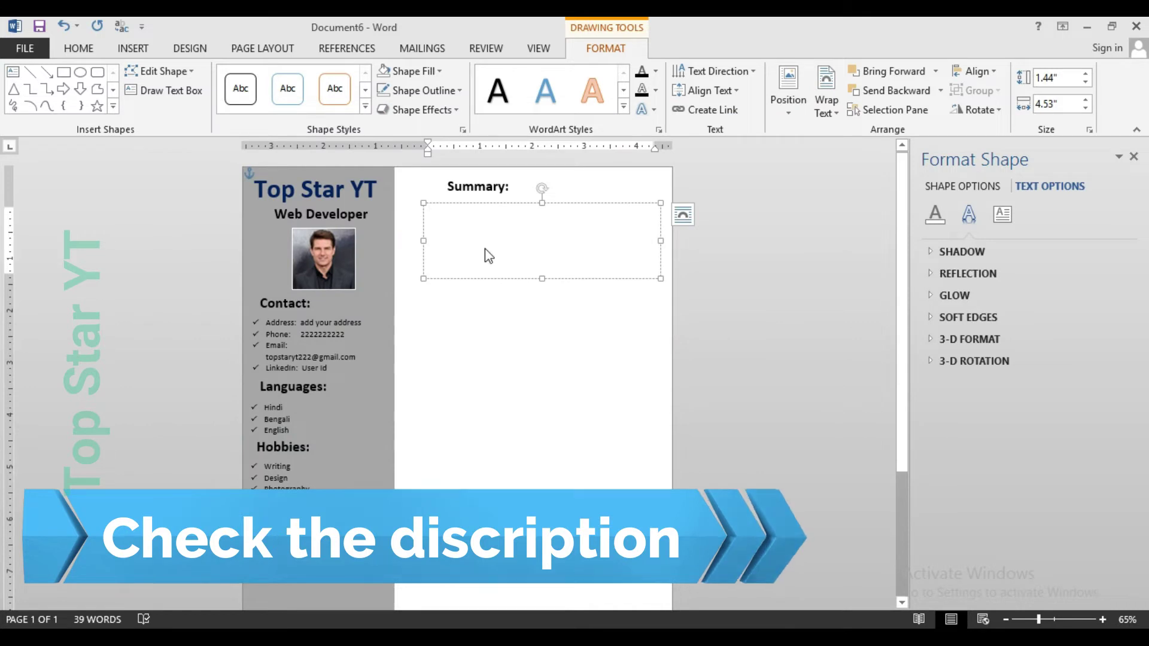
pyautogui.write('Senior web Developer specializing in front end Development Experienced with all stages of the development cycle for dynamic web projects. Well versed in numerous programming languages including HTML%, PHP, JavaScript, CSS, and MySQL. Strong Background in project management and customer relations')
pyautogui.moveTo(649, 256); pyautogui.dragTo(429, 206)
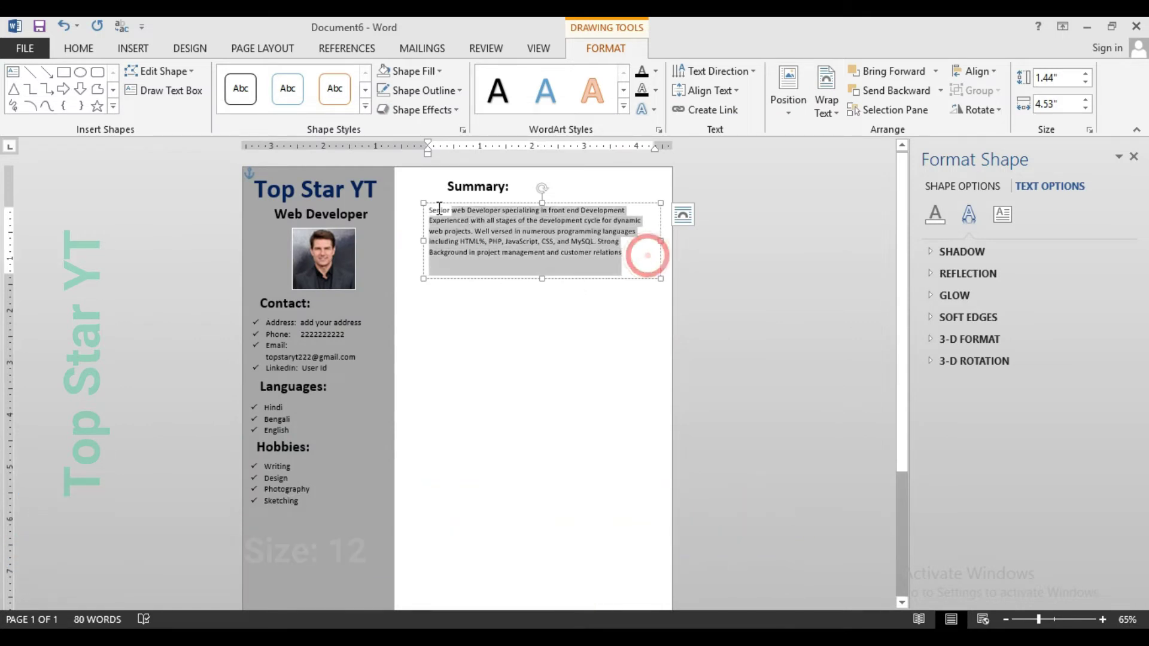
pyautogui.click(81, 48)
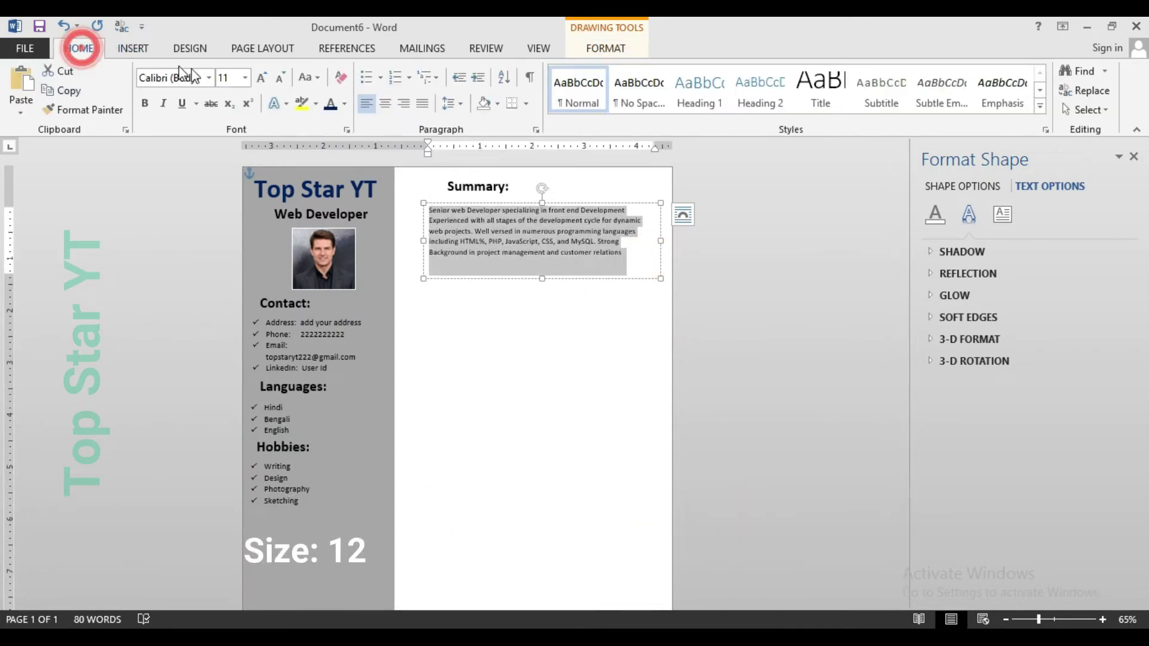
pyautogui.click(262, 77)
pyautogui.click(515, 271)
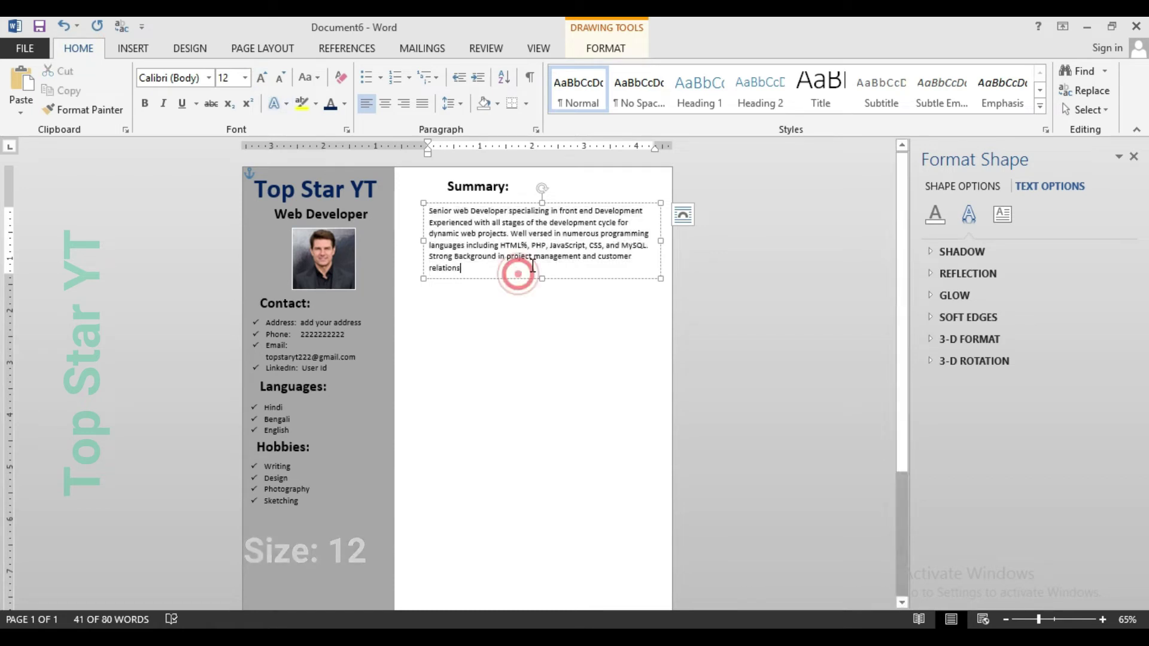
# - Nudge the summary box up slightly and place a copy of the Summary: heading below it
pyautogui.keyDown('ctrl'); pyautogui.scroll(7, 534, 266); pyautogui.keyUp('ctrl')
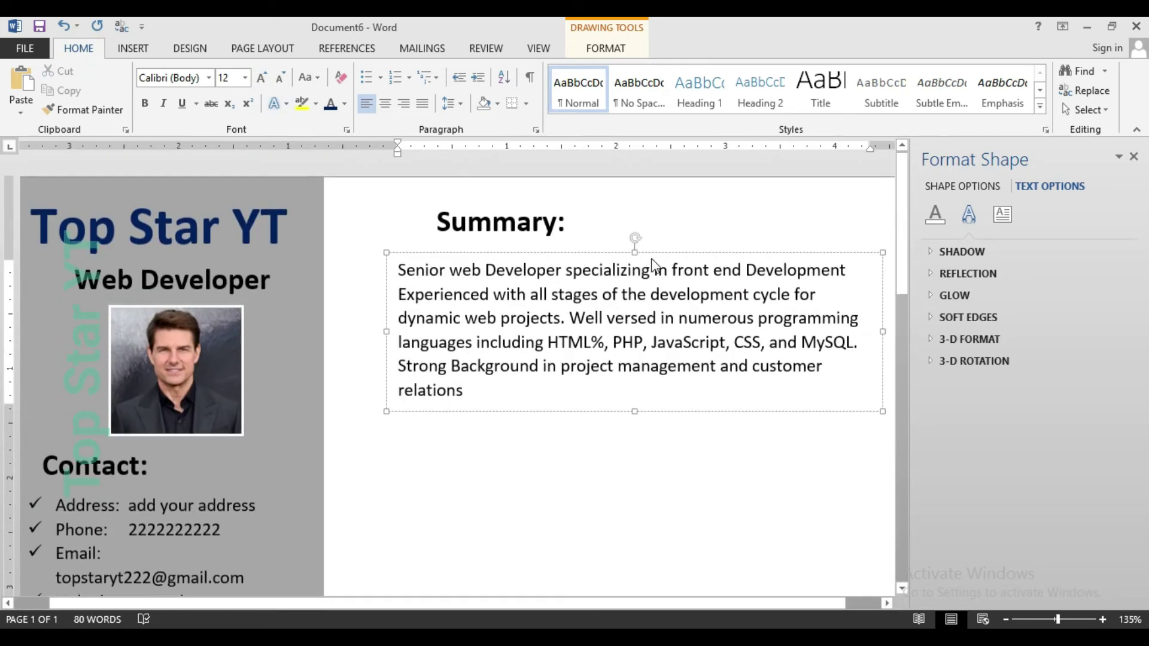
pyautogui.click(662, 251)
pyautogui.press('Up')
pyautogui.press('Up')
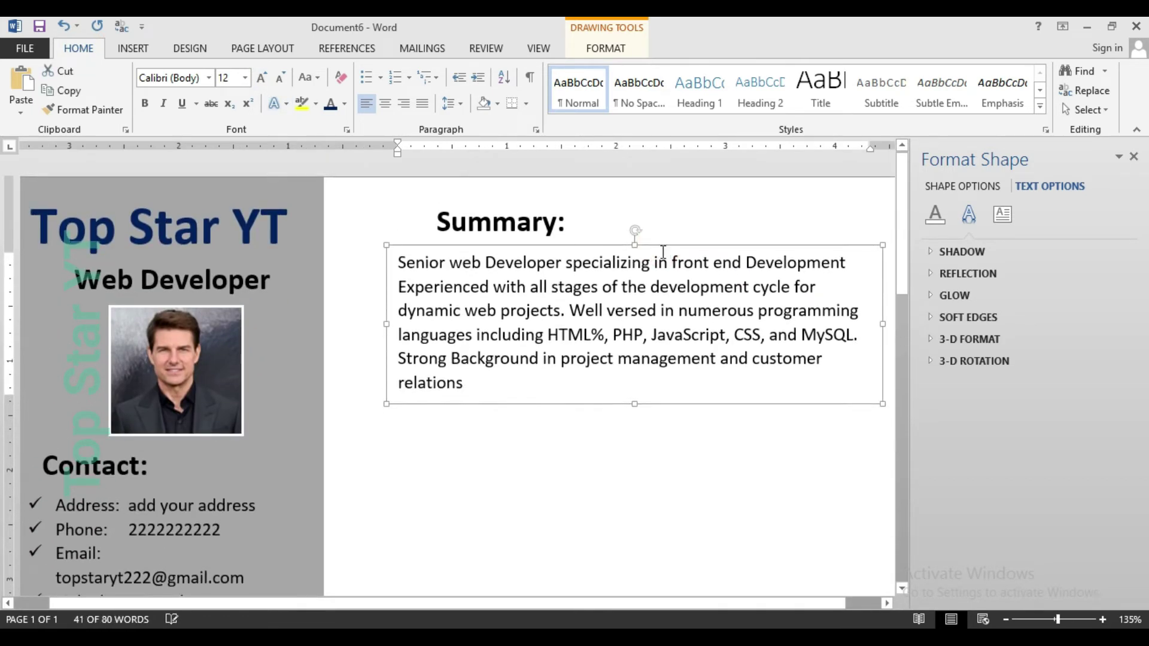
pyautogui.click(576, 492)
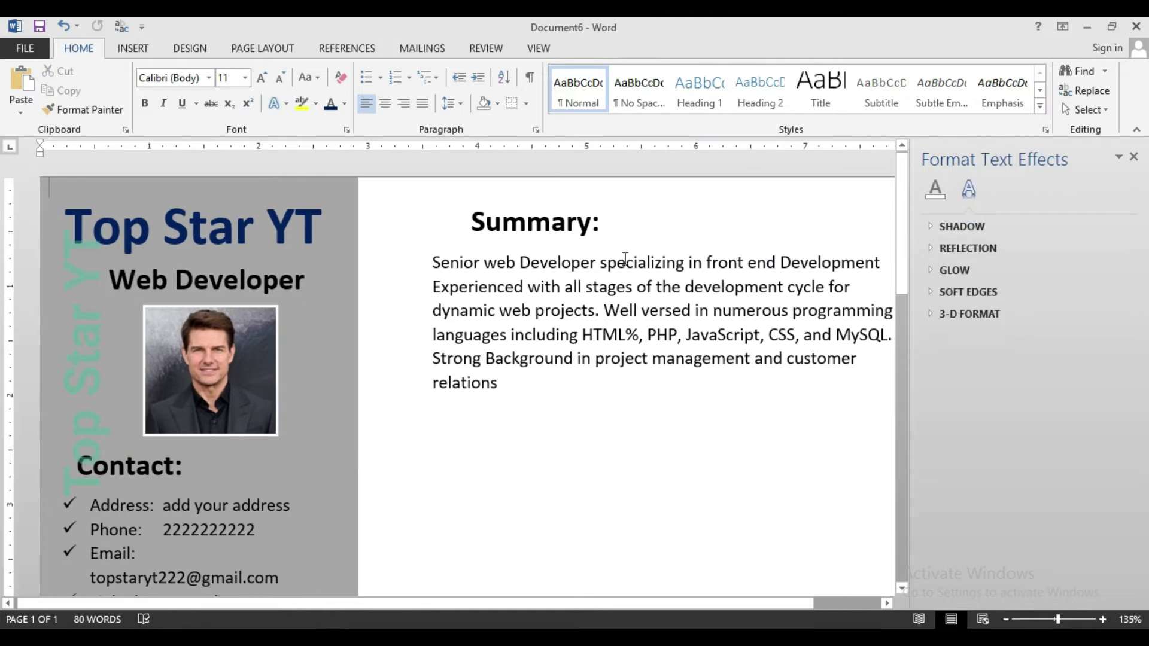
pyautogui.click(548, 228)
pyautogui.moveTo(581, 196); pyautogui.dragTo(557, 379)
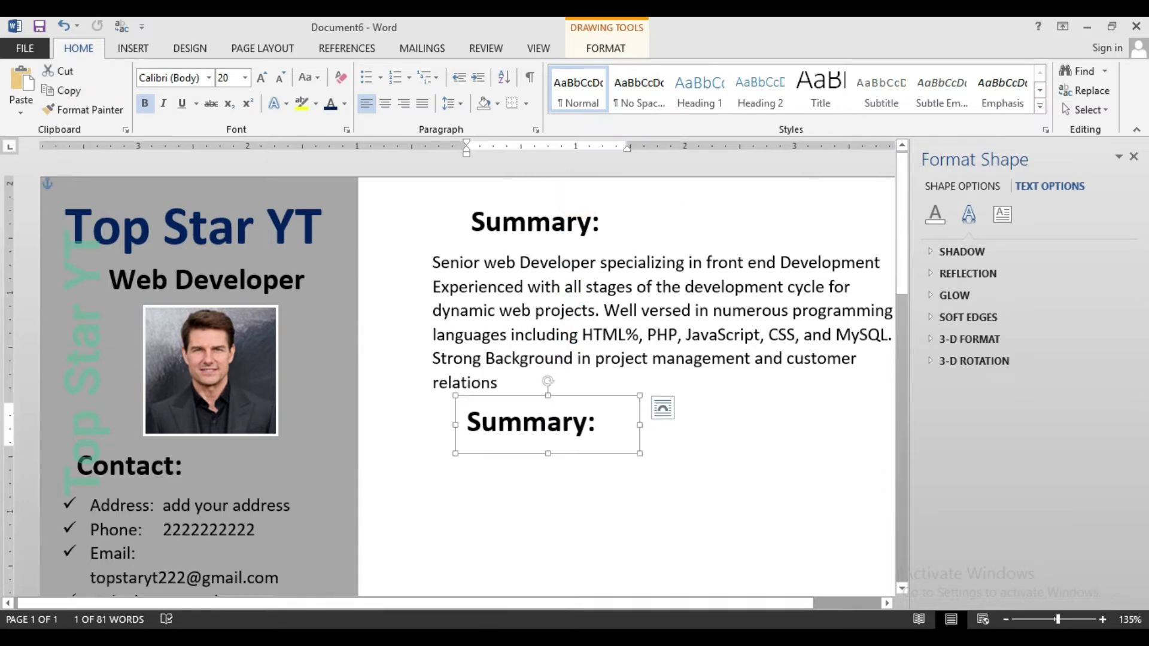
# - Rename the copied heading to 'Skill Highlights:'
pyautogui.hotkey('alt', 'Tab')
pyautogui.click(251, 307)
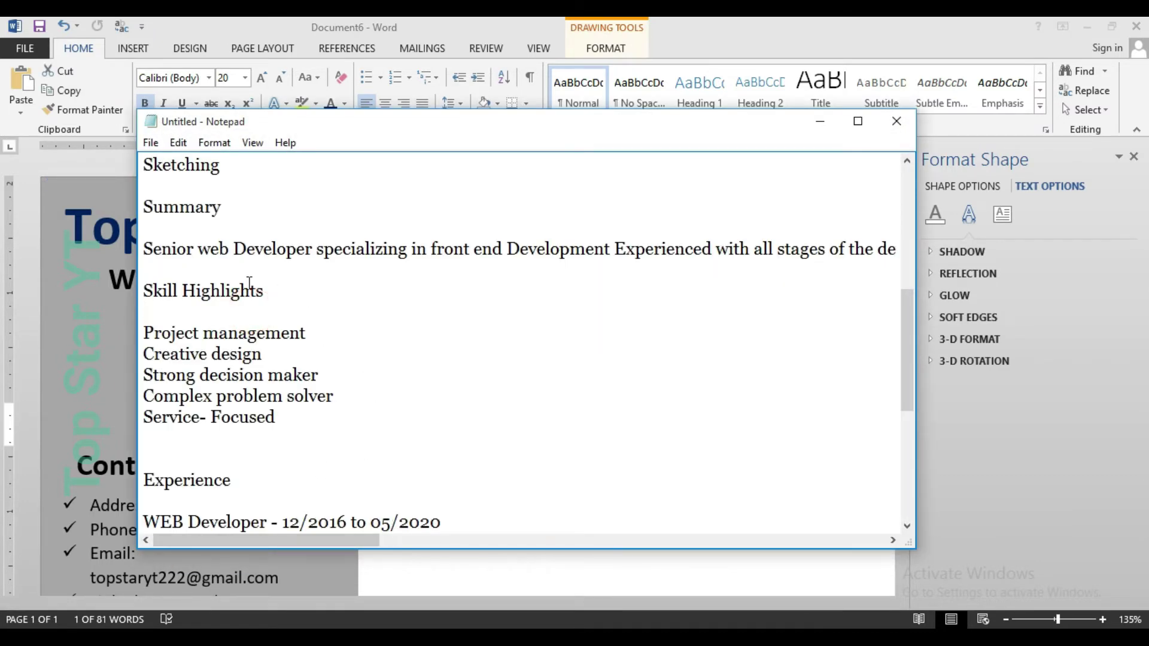
pyautogui.hotkey('shift', 'Up')
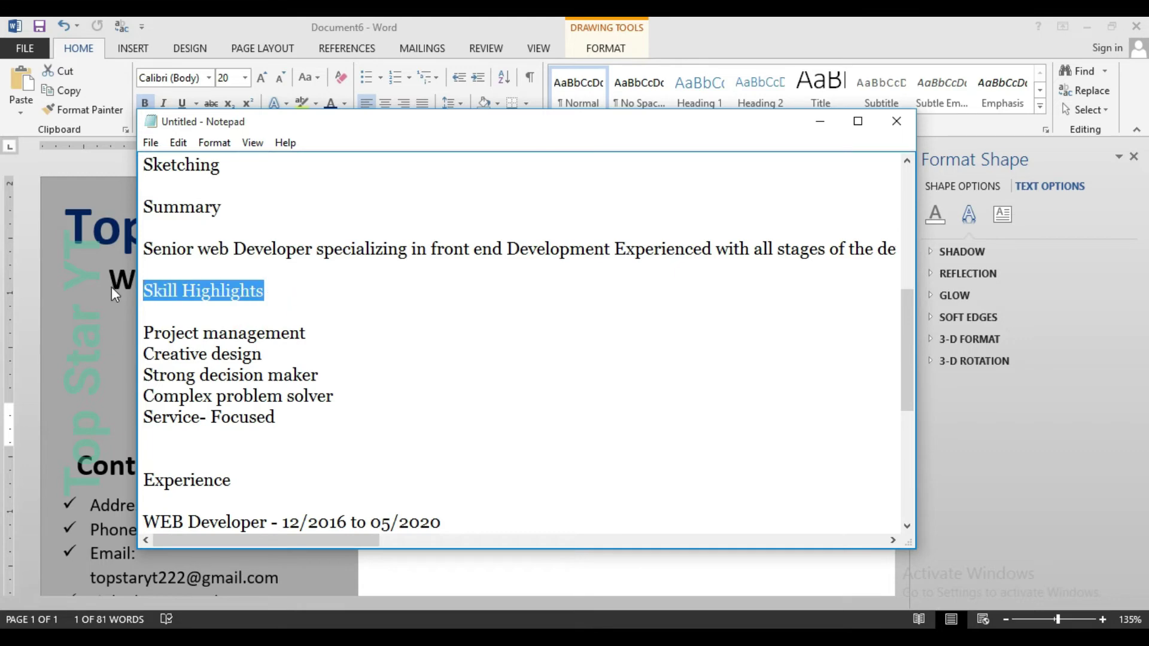
pyautogui.click(820, 122)
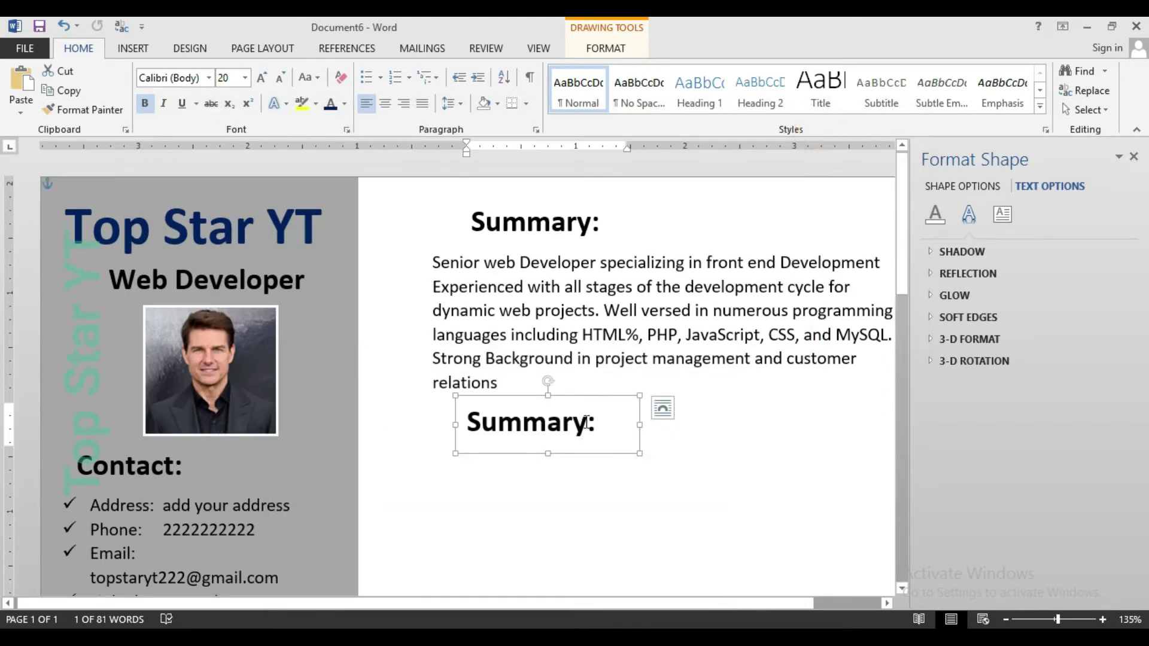
pyautogui.moveTo(586, 425); pyautogui.dragTo(423, 422)
pyautogui.write('Skill')
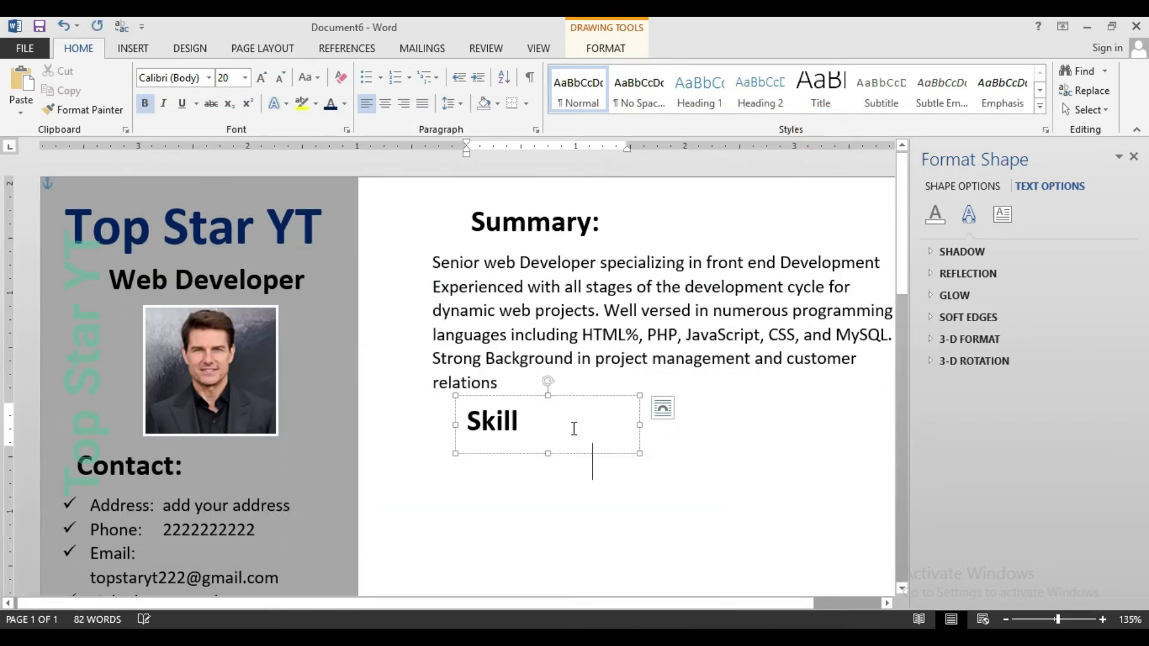
pyautogui.write(' Highlights:')
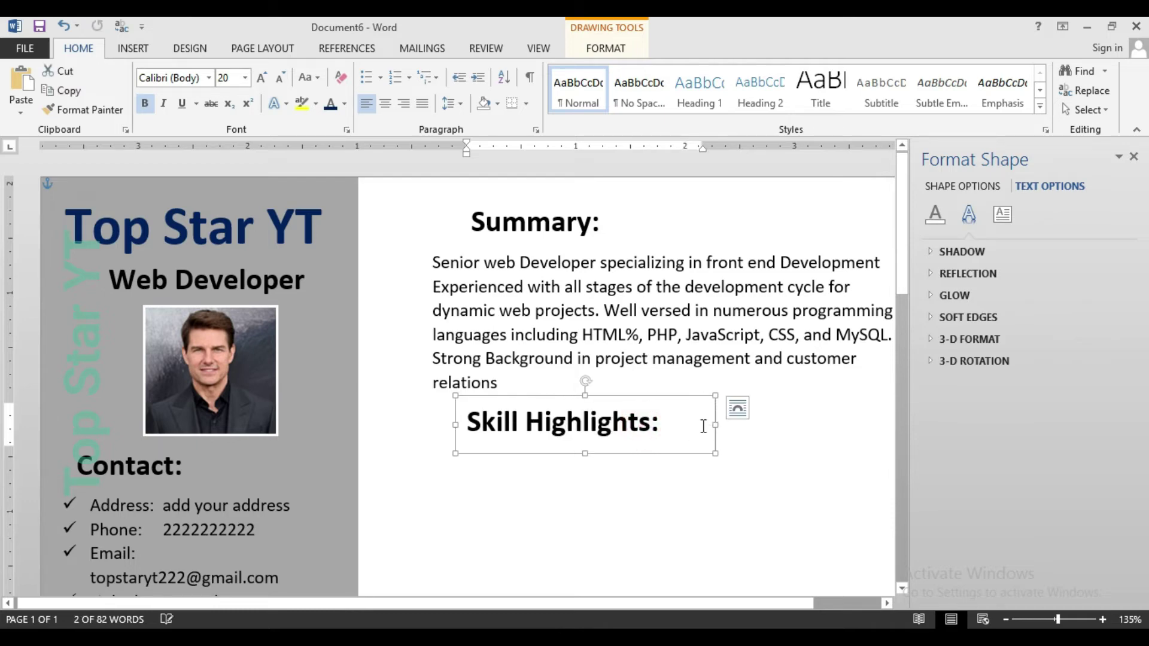
# - Copy the summary box below Skill Highlights:, clear its text, and select the five skill lines in the notes
pyautogui.click(662, 300)
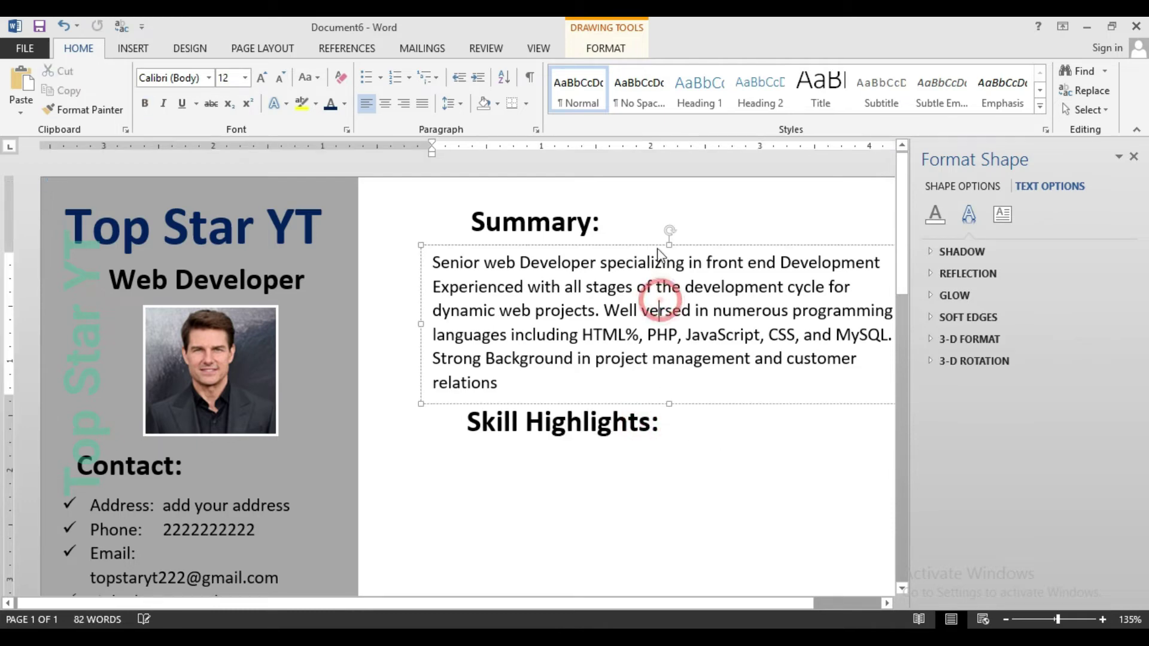
pyautogui.moveTo(590, 245); pyautogui.dragTo(597, 449)
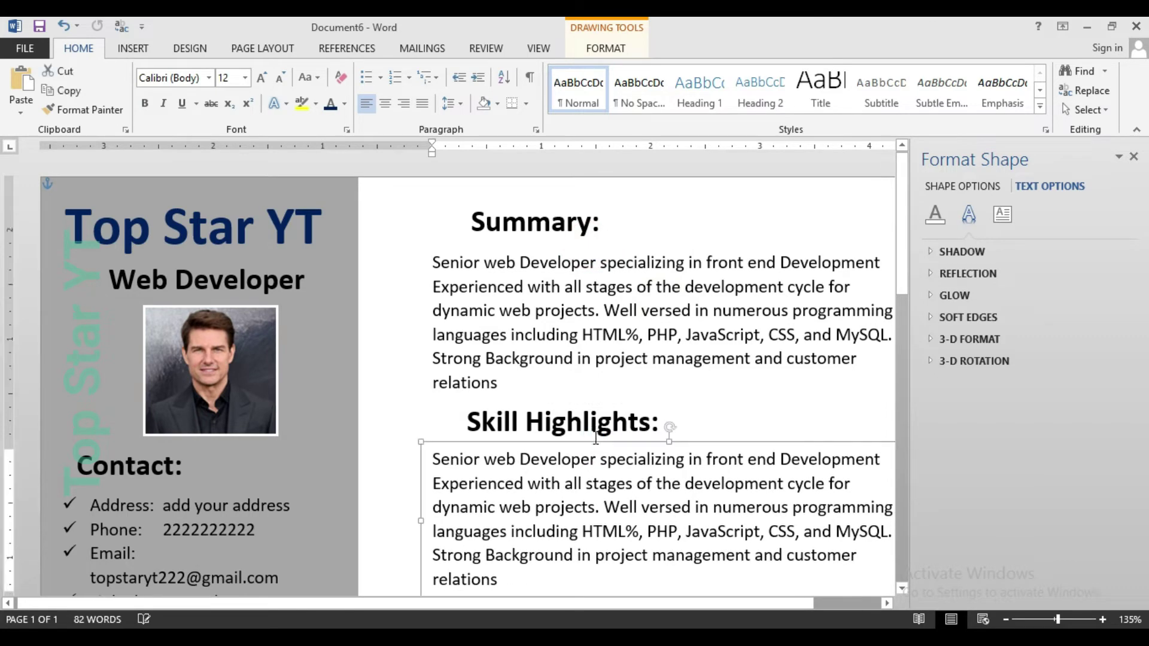
pyautogui.scroll(-3, 507, 476)
pyautogui.tripleClick(506, 476)
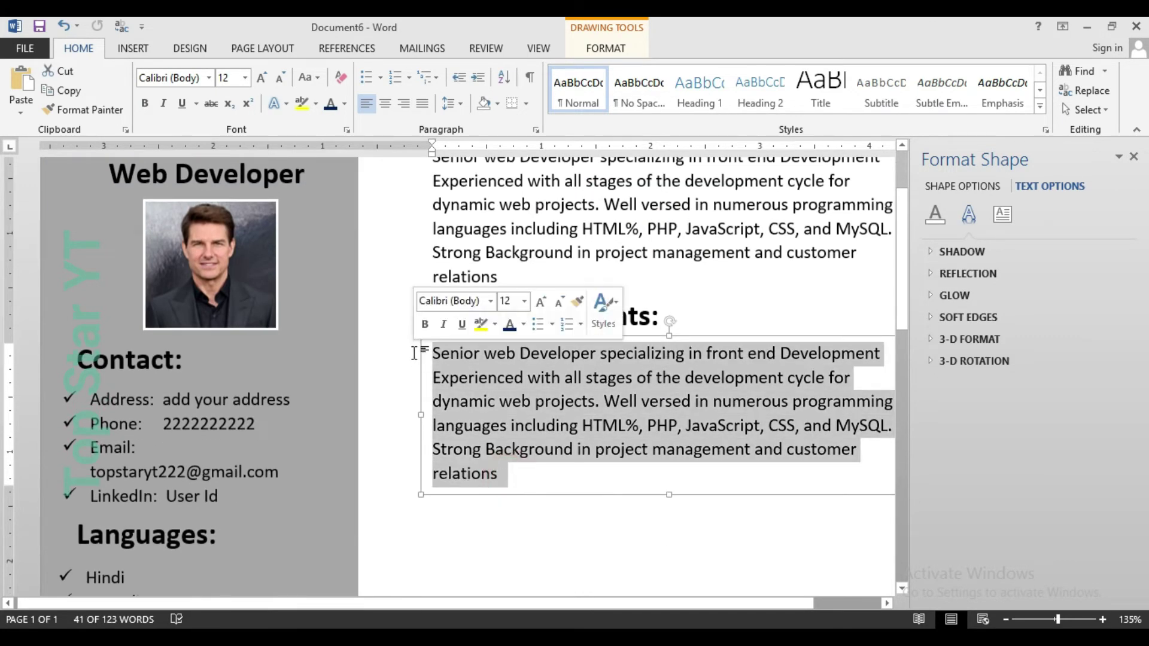
pyautogui.press('Delete')
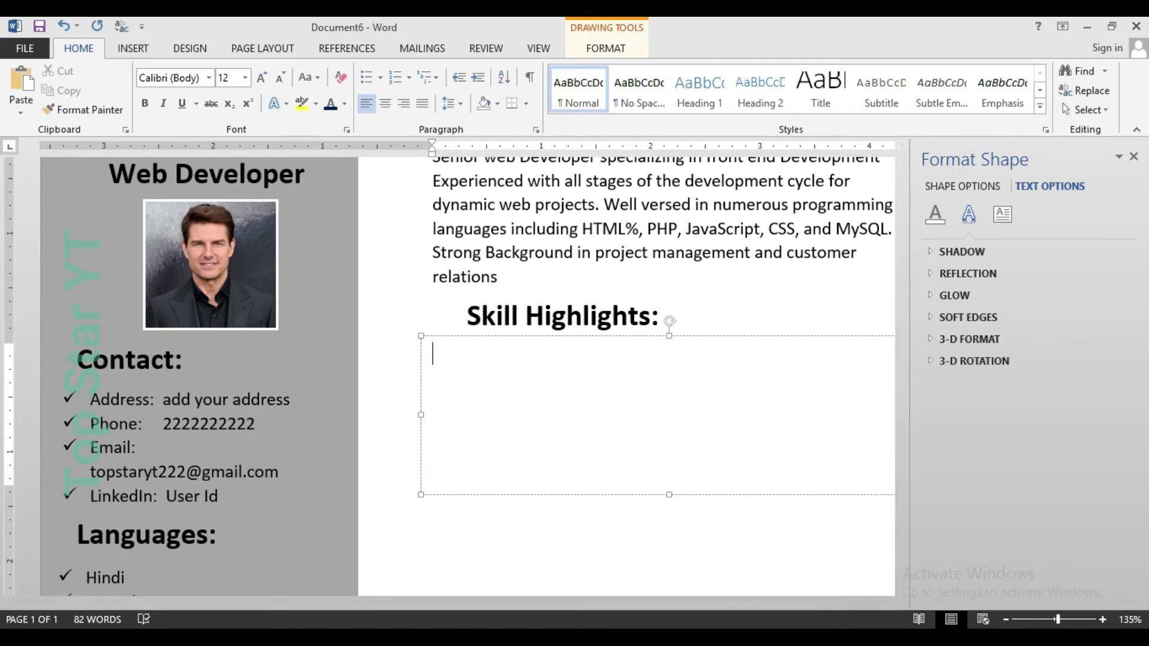
pyautogui.hotkey('alt', 'Tab')
pyautogui.moveTo(144, 333); pyautogui.dragTo(296, 424)
pyautogui.hotkey('ctrl', 'c')
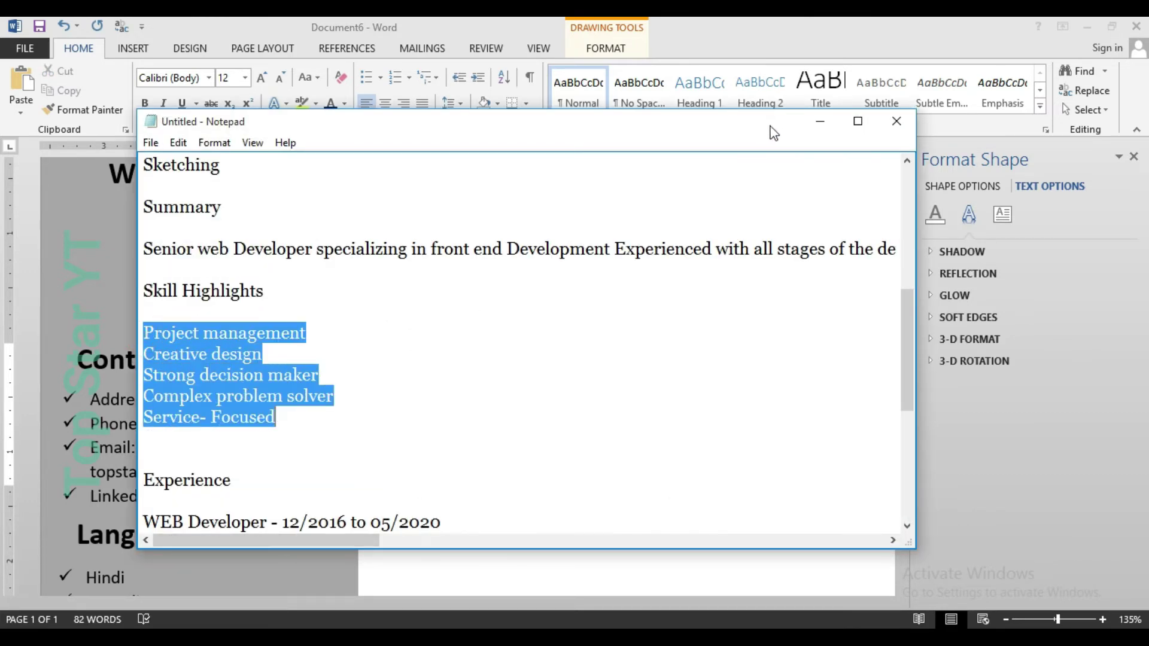
# - Paste the five skills into the empty box, extend it to show Service- Focused, and give them check-mark bullets
pyautogui.click(821, 122)
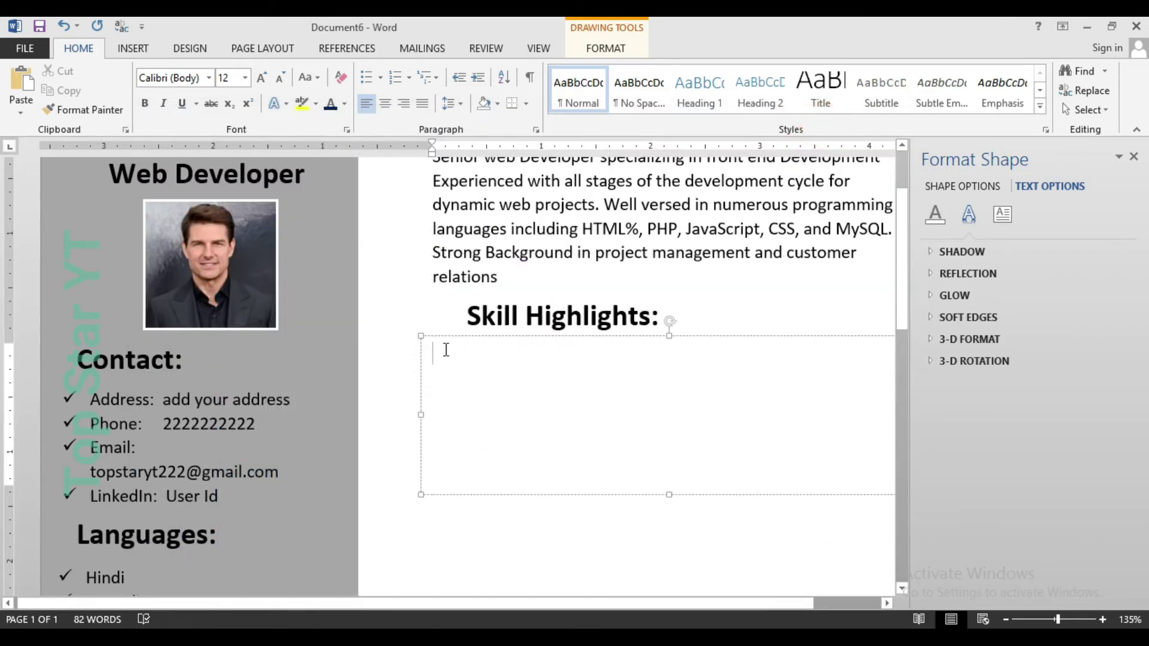
pyautogui.hotkey('ctrl', 'v')
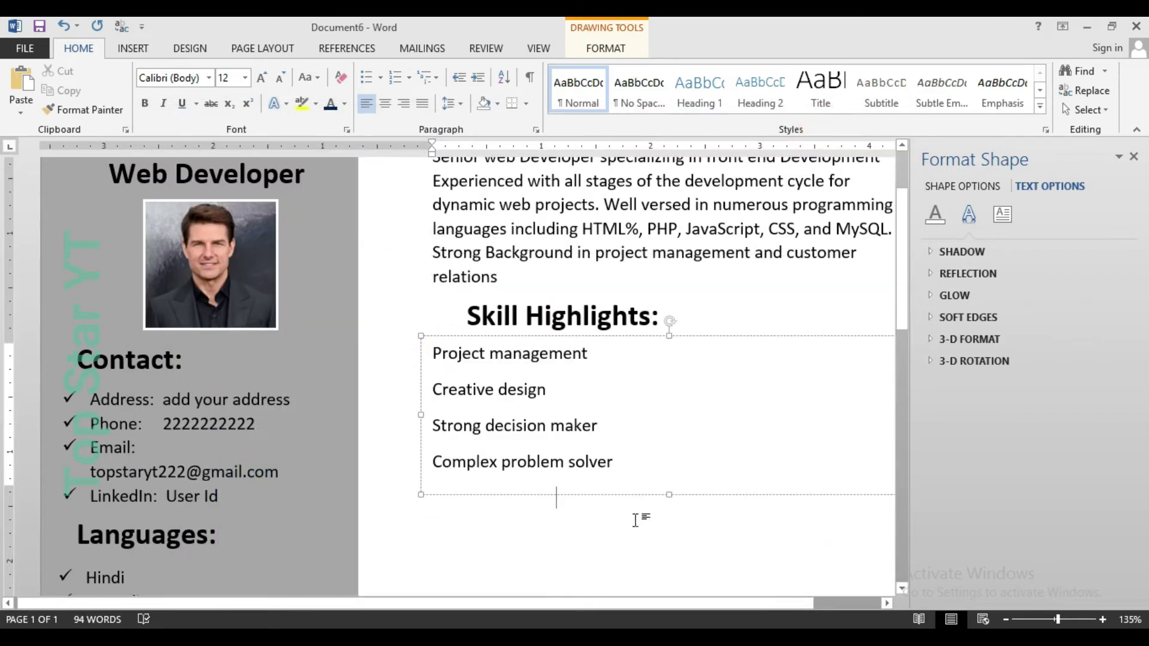
pyautogui.moveTo(671, 495); pyautogui.dragTo(662, 532)
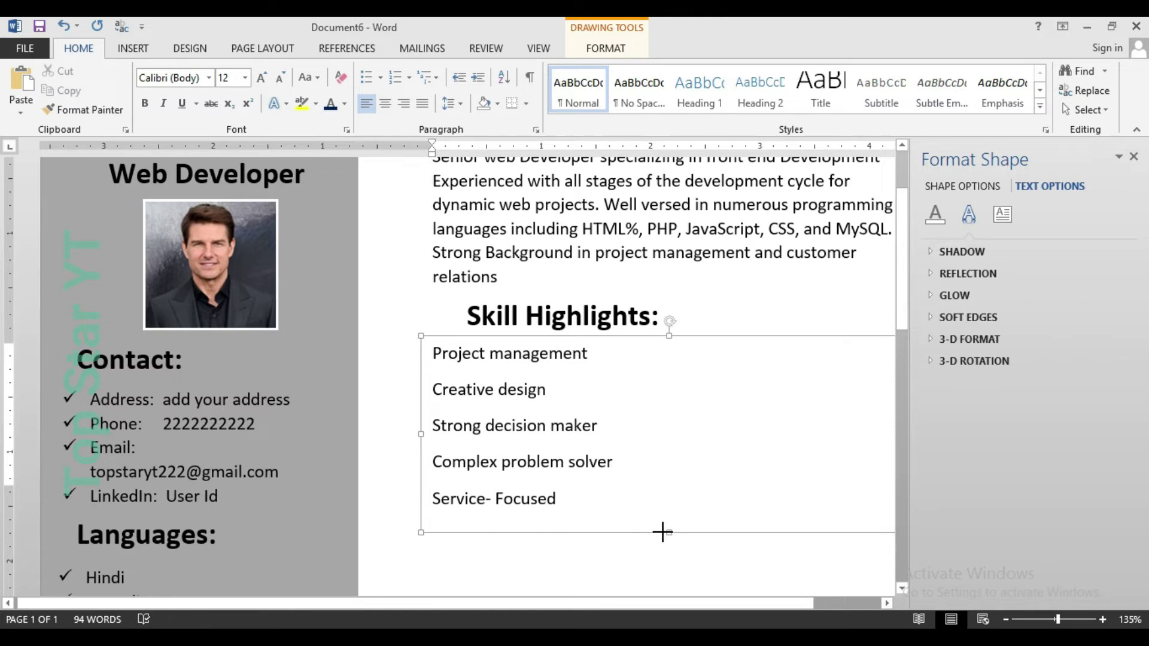
pyautogui.moveTo(578, 506); pyautogui.dragTo(431, 350)
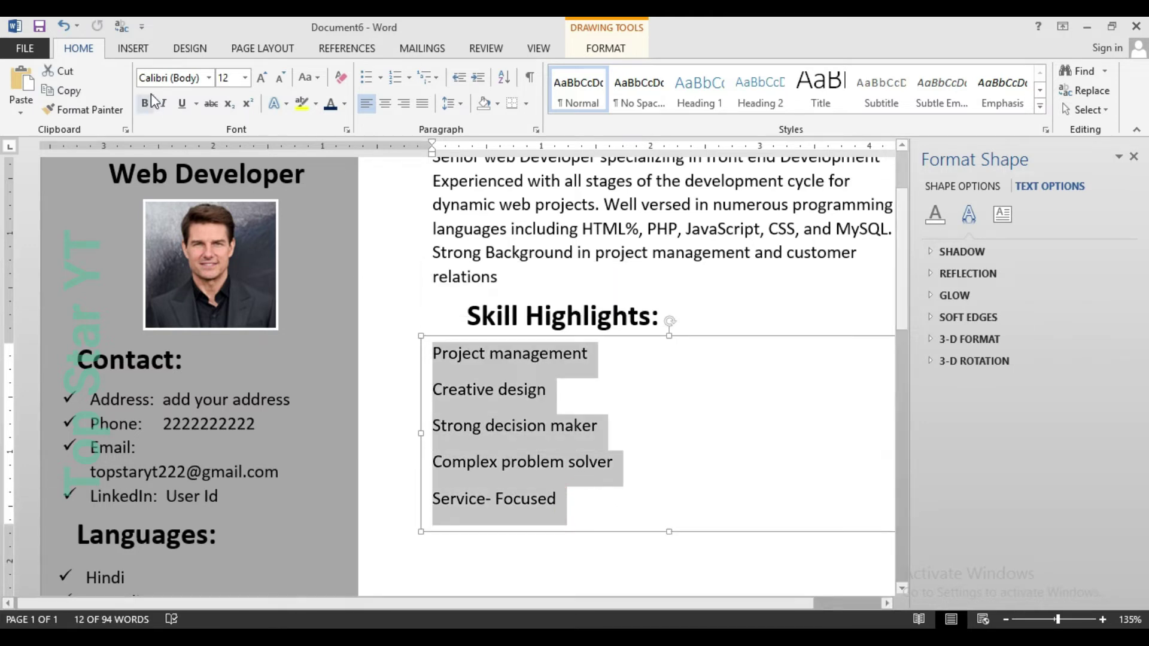
pyautogui.click(143, 53)
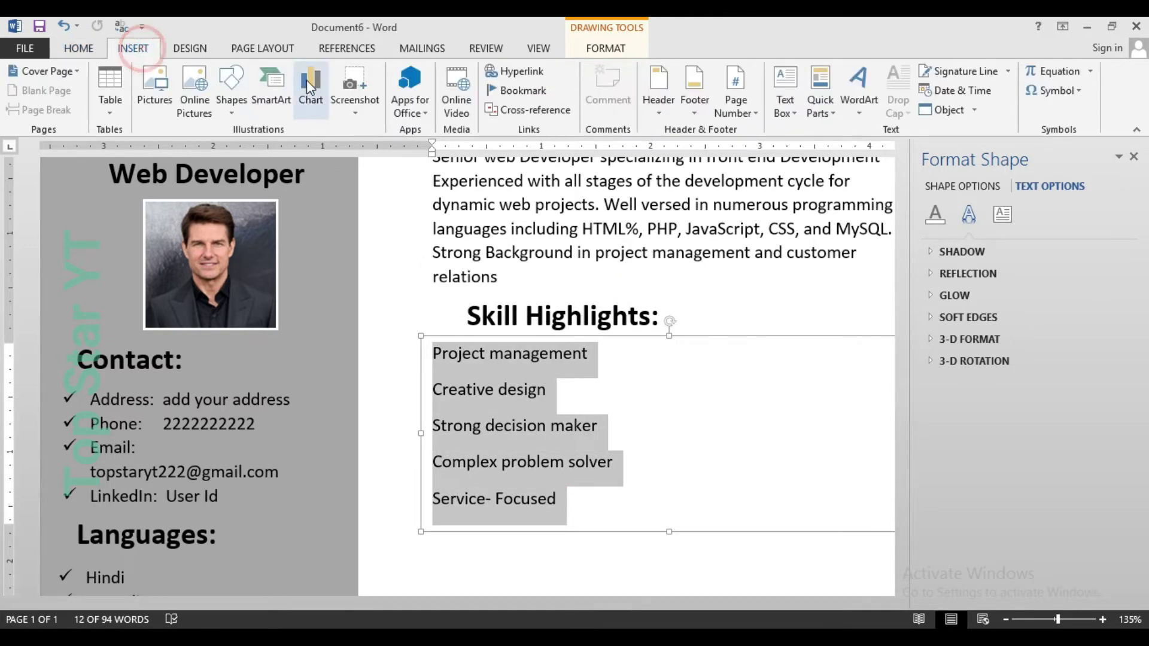
pyautogui.click(100, 47)
pyautogui.click(379, 79)
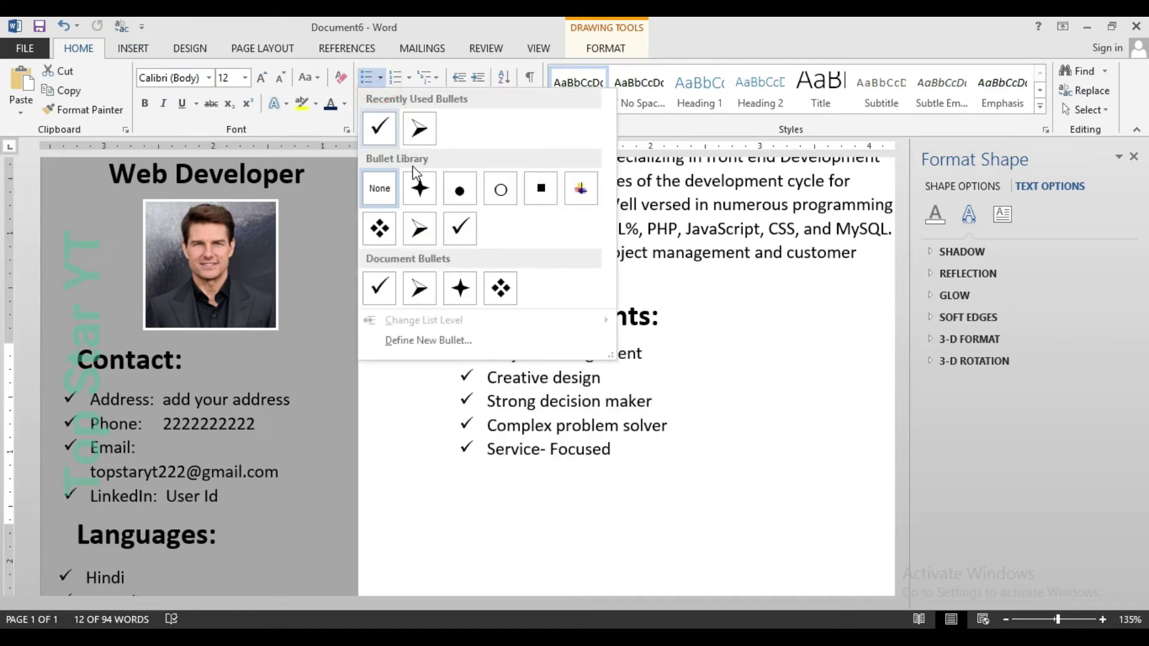
pyautogui.click(417, 132)
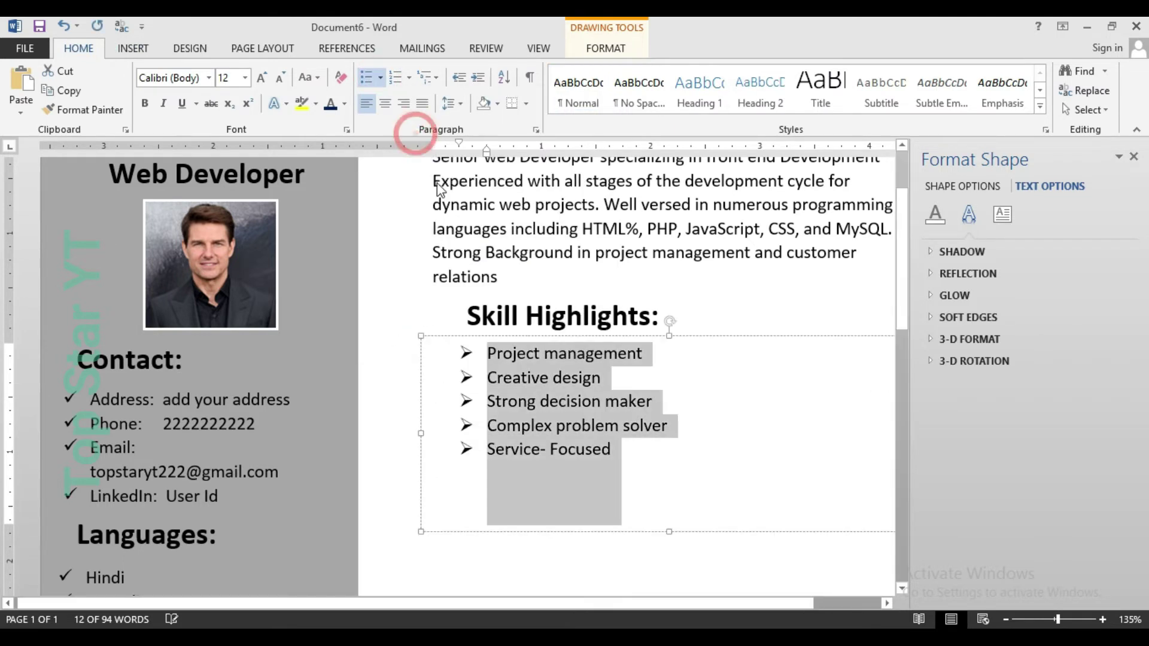
pyautogui.click(380, 78)
pyautogui.click(419, 129)
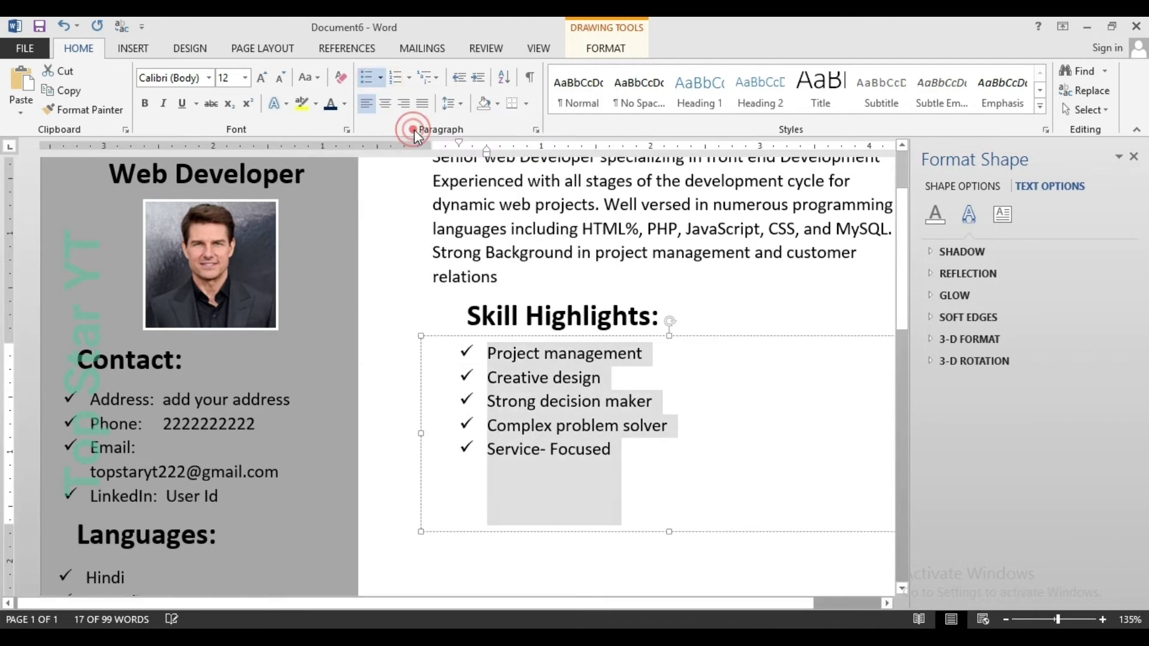
# - Narrow the skill list box by pulling its right edge left
pyautogui.click(653, 466)
pyautogui.scroll(-3, 649, 460)
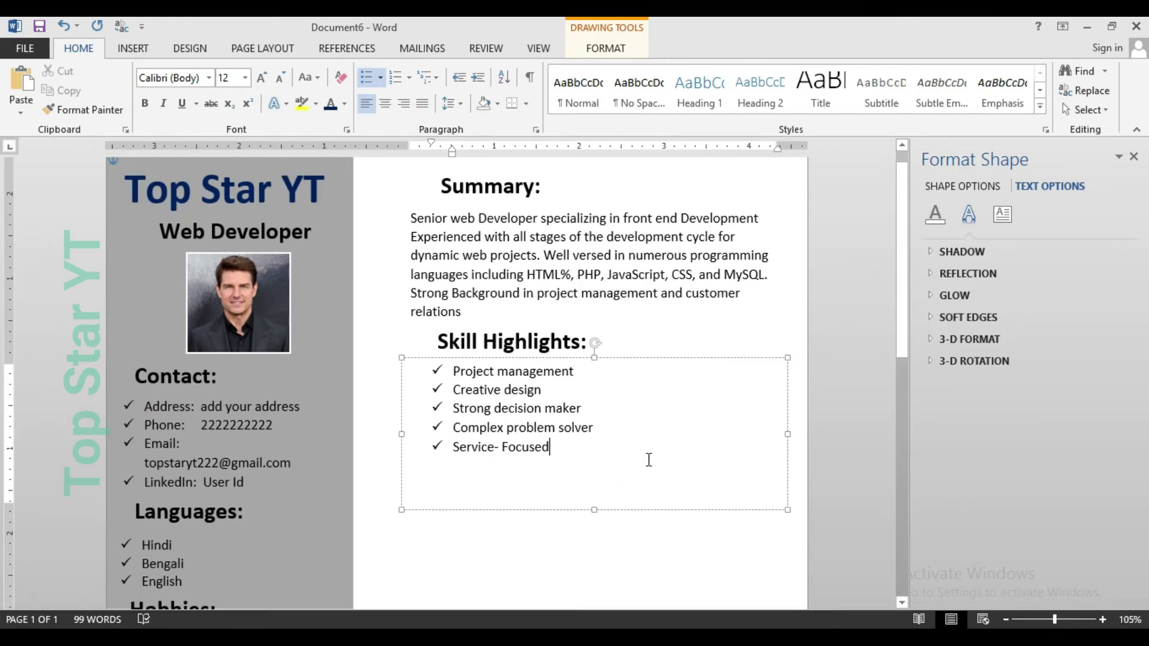
pyautogui.click(596, 470)
pyautogui.moveTo(787, 413); pyautogui.dragTo(663, 413)
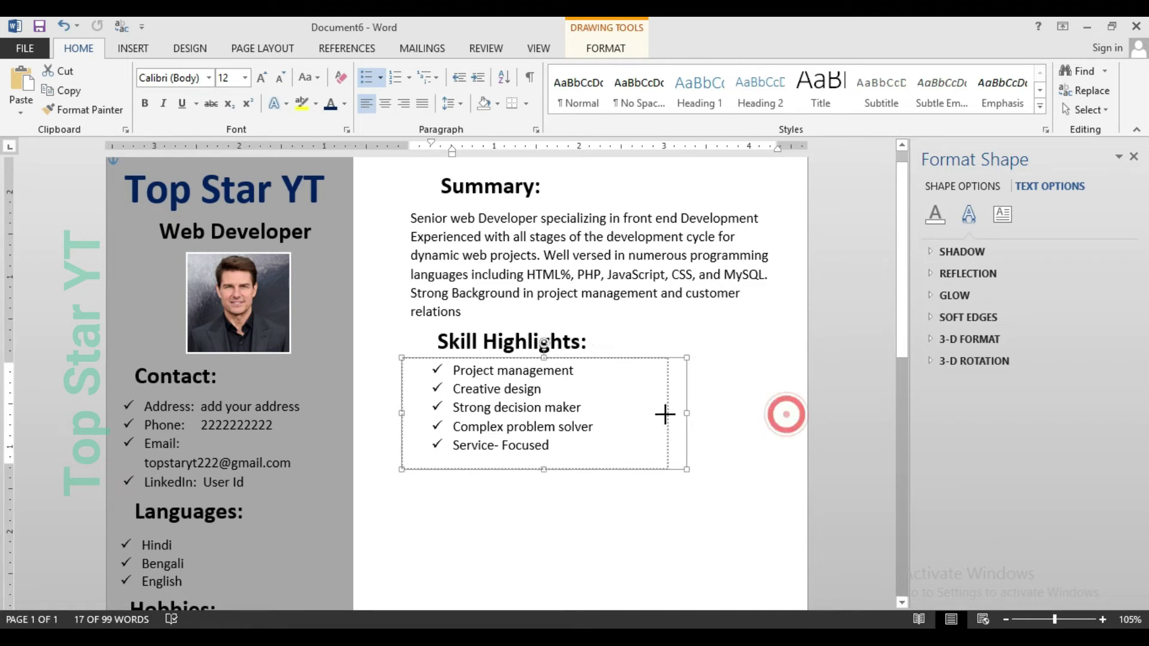
pyautogui.click(719, 483)
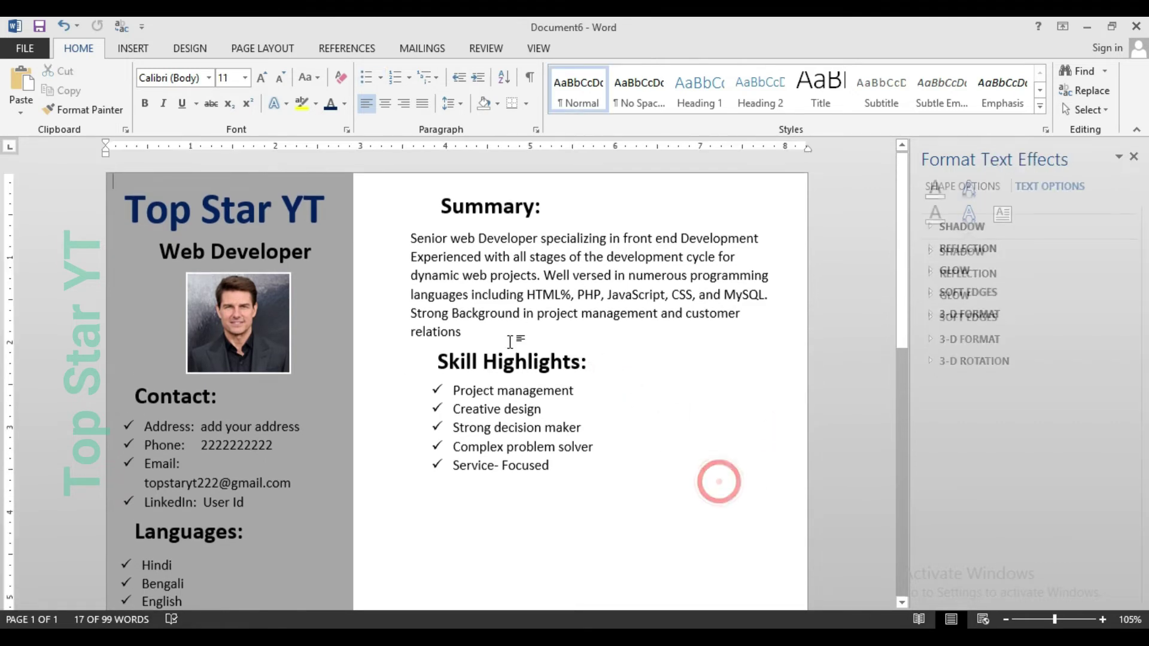
pyautogui.click(528, 362)
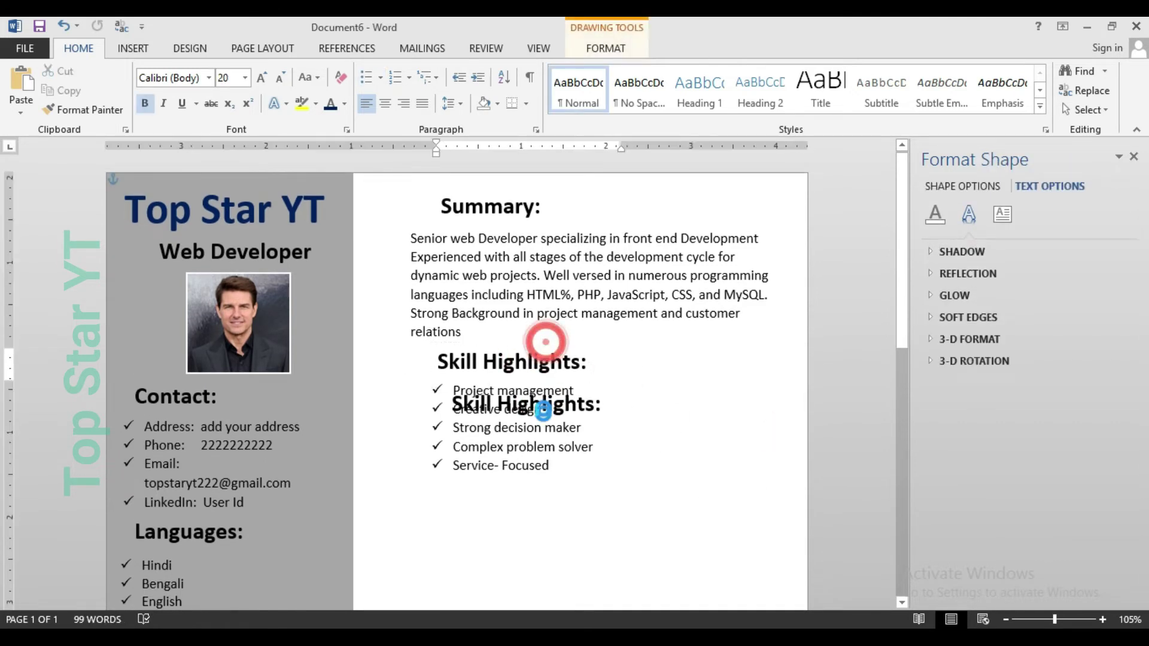
# - Copy the Skill Highlights heading below the list and change its text to Experience
pyautogui.moveTo(546, 343); pyautogui.dragTo(544, 484)
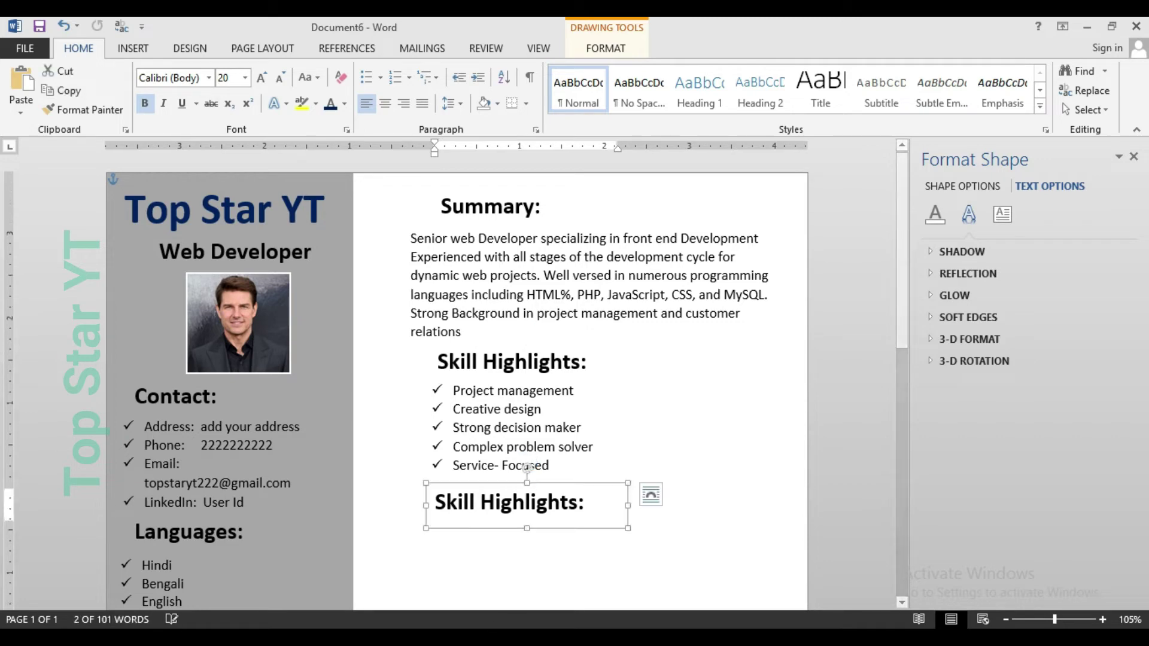
pyautogui.hotkey('alt', 'Tab')
pyautogui.click(261, 446)
pyautogui.scroll(-2, 261, 445)
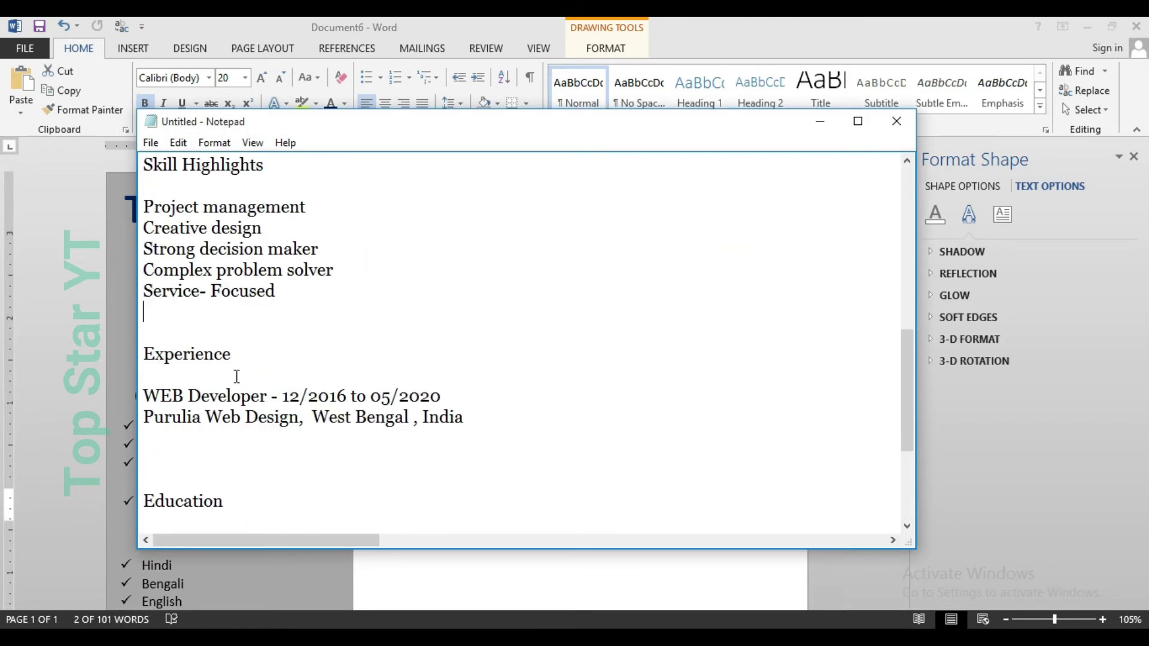
pyautogui.doubleClick(236, 354)
pyautogui.hotkey('ctrl', 'c')
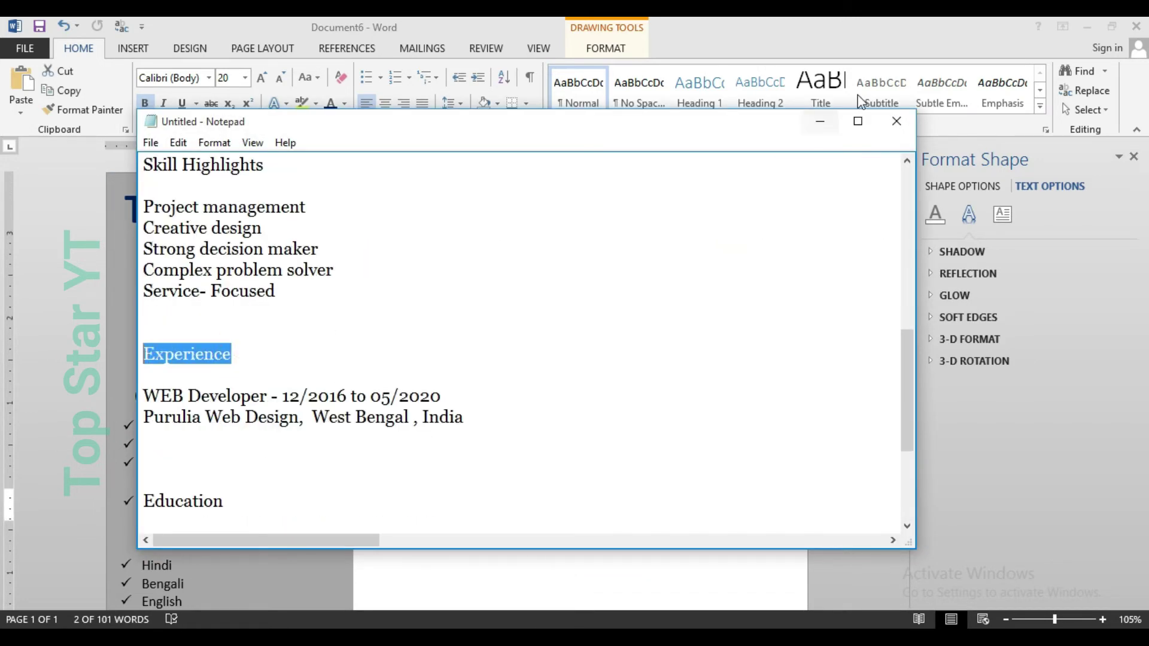
pyautogui.click(820, 122)
pyautogui.moveTo(575, 502); pyautogui.dragTo(351, 501)
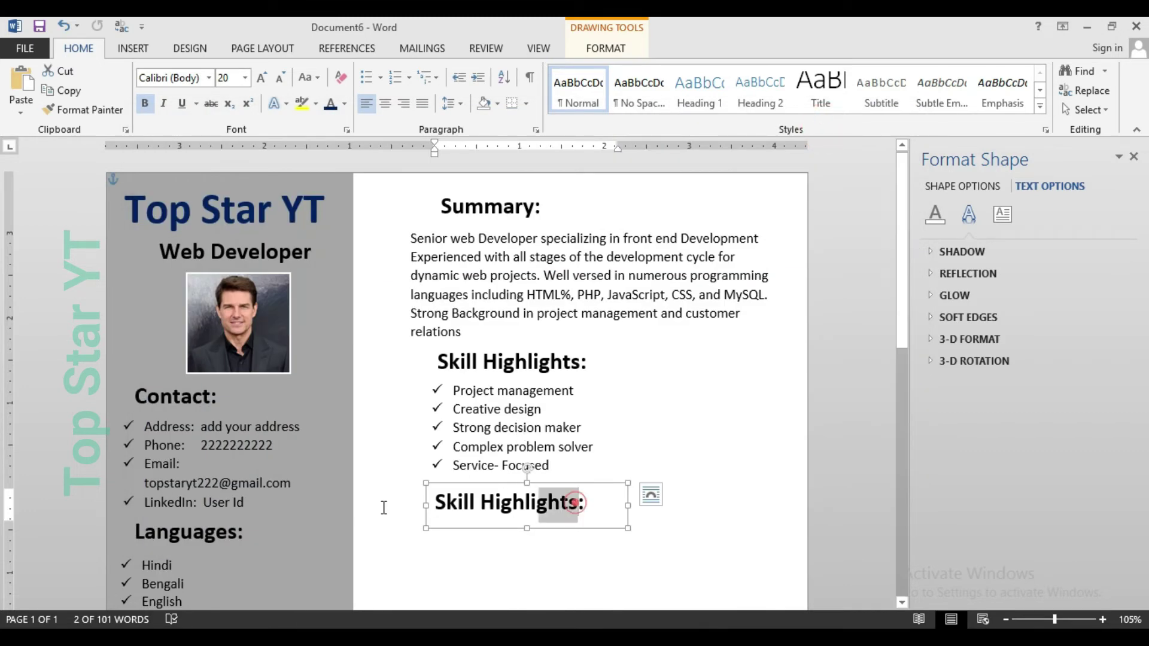
pyautogui.hotkey('ctrl', 'v')
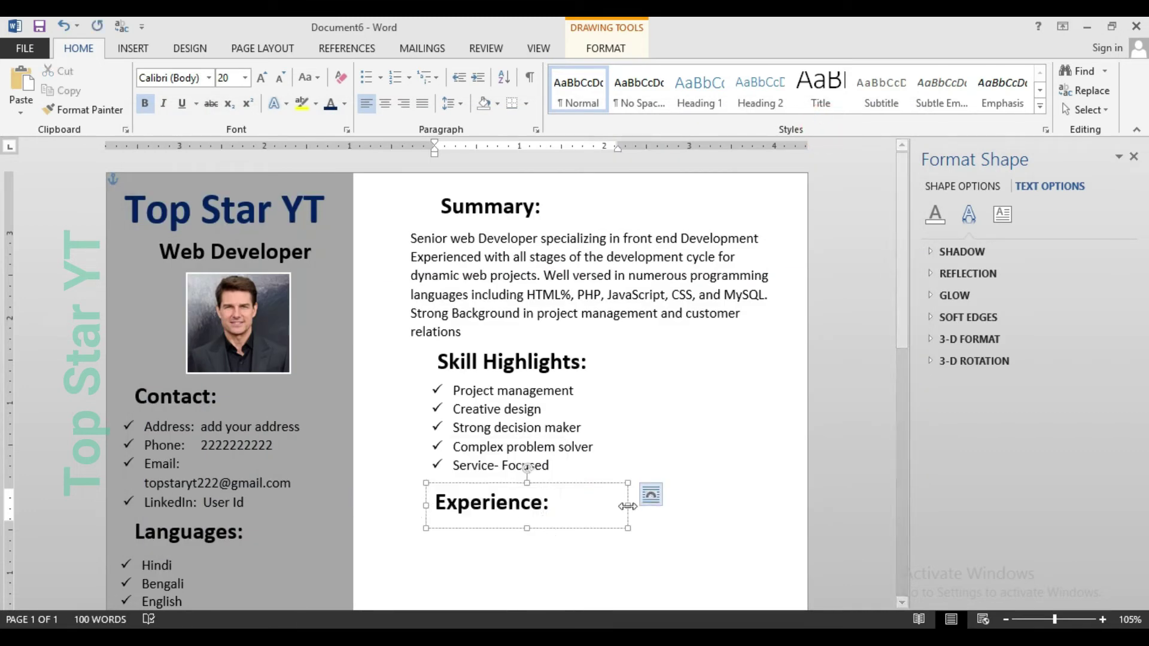
pyautogui.moveTo(627, 506)
pyautogui.mouseDown()
pyautogui.moveTo(575, 506)
pyautogui.moveTo(522, 529)
pyautogui.moveTo(694, 538)
pyautogui.mouseUp()
# - Add a 12 pt box beneath holding the WEB Developer and Purulia job detail lines
pyautogui.moveTo(556, 571); pyautogui.dragTo(417, 486)
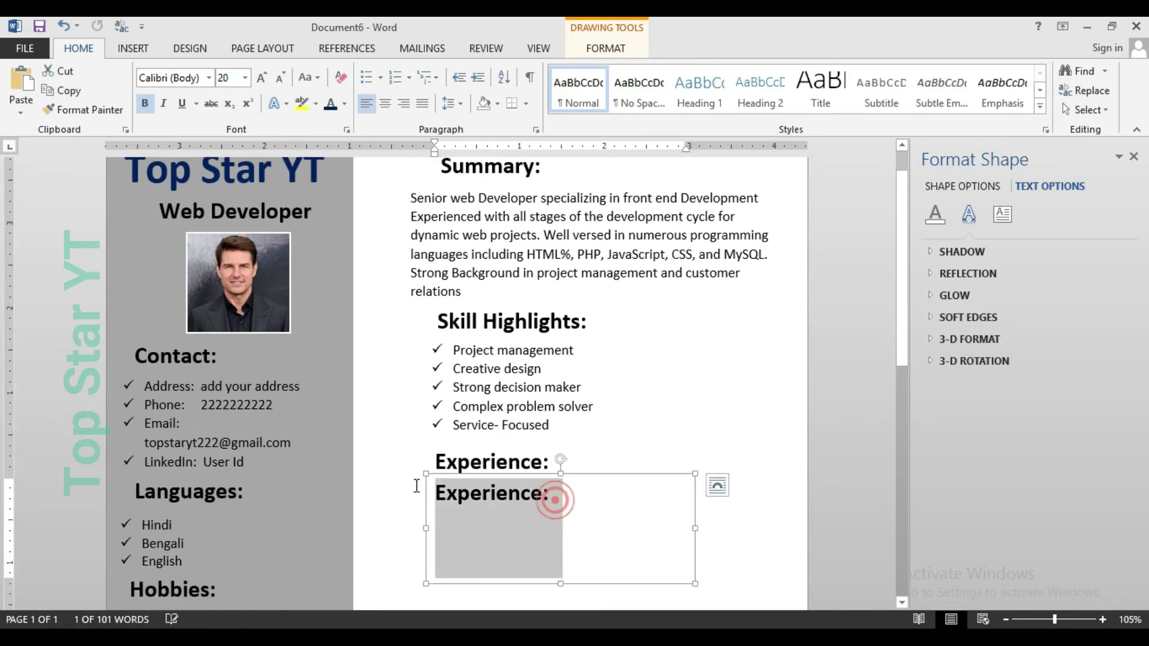
pyautogui.click(280, 78)
pyautogui.click(280, 78)
pyautogui.click(279, 77)
pyautogui.click(279, 78)
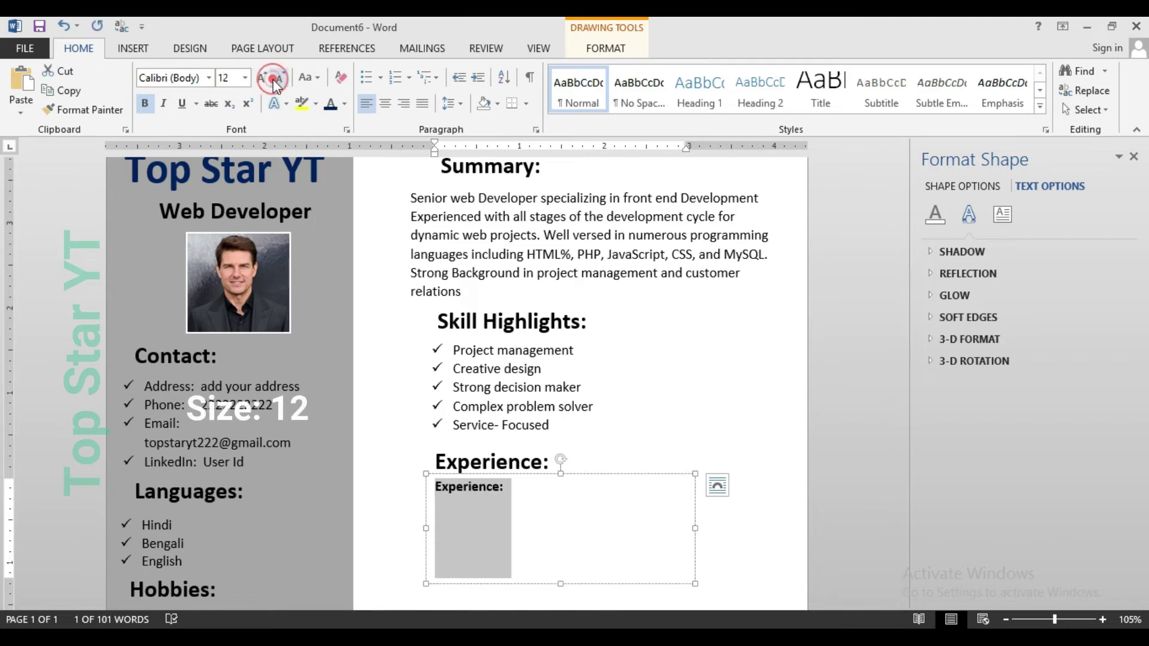
pyautogui.press('Delete')
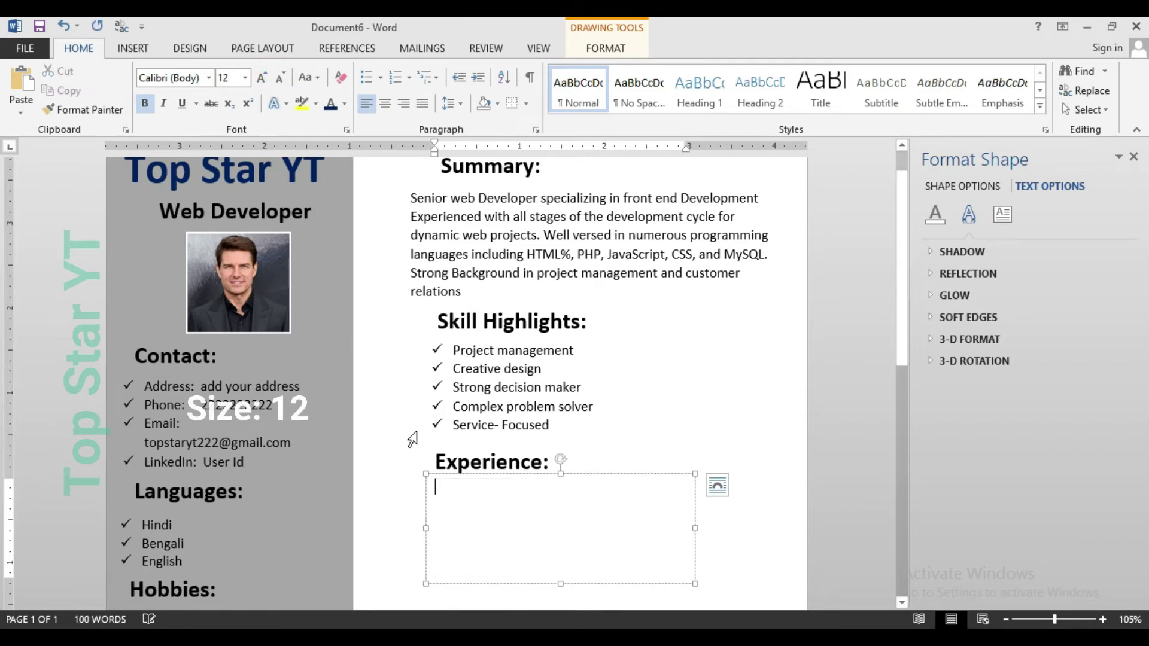
pyautogui.hotkey('alt', 'Tab')
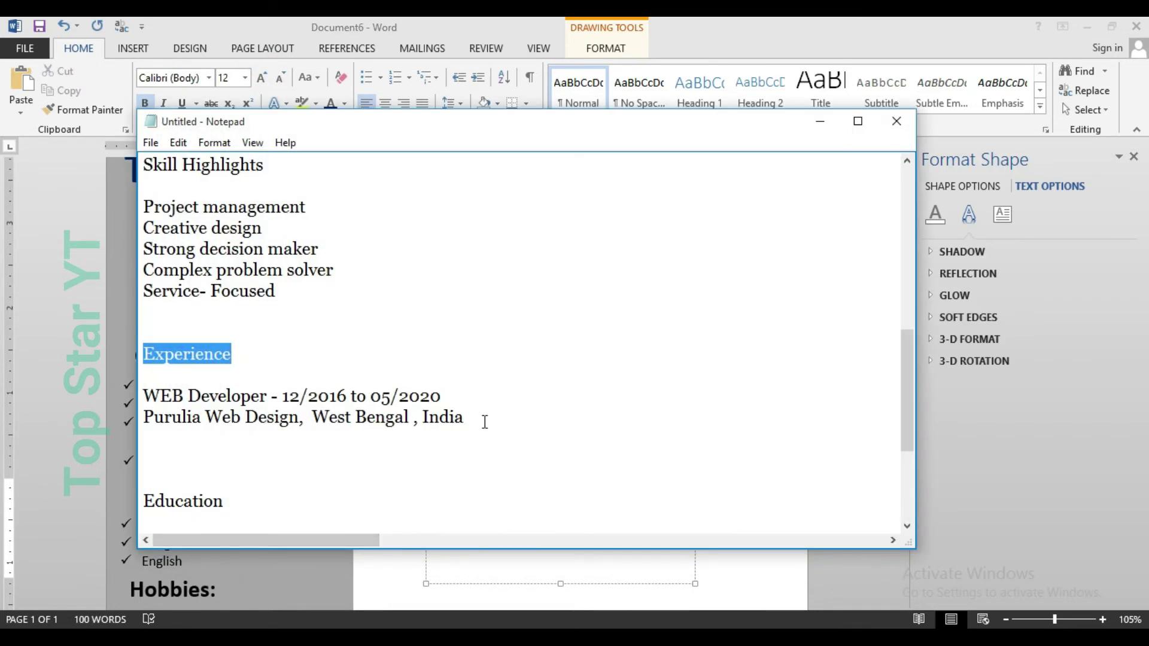
pyautogui.moveTo(482, 418); pyautogui.dragTo(145, 392)
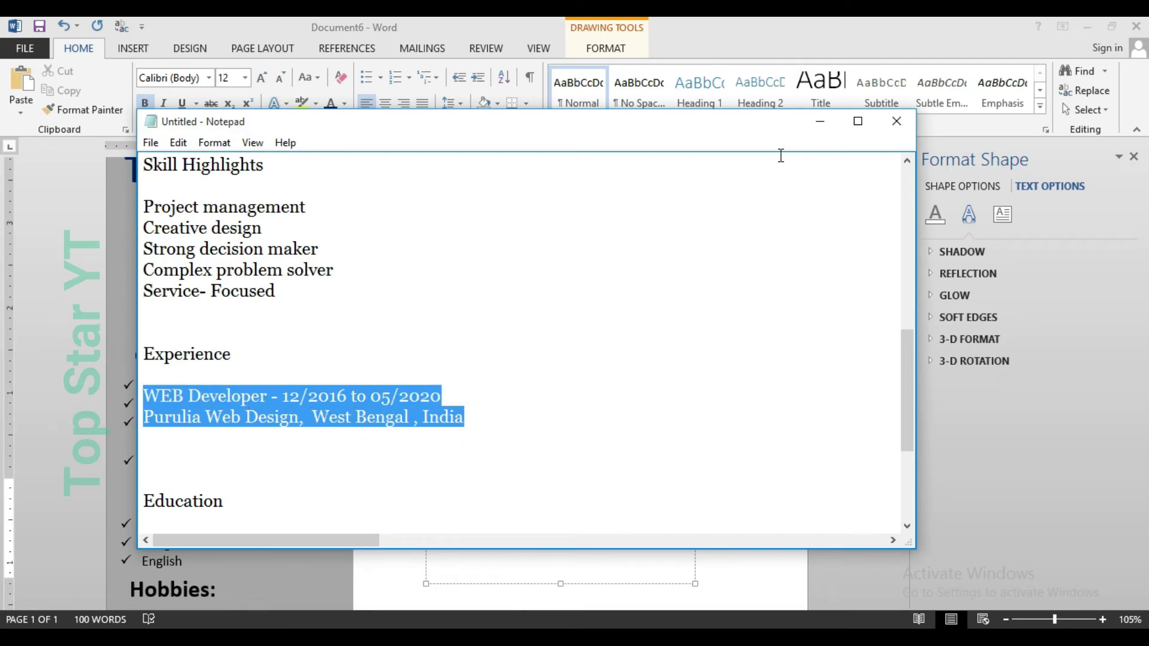
pyautogui.click(821, 122)
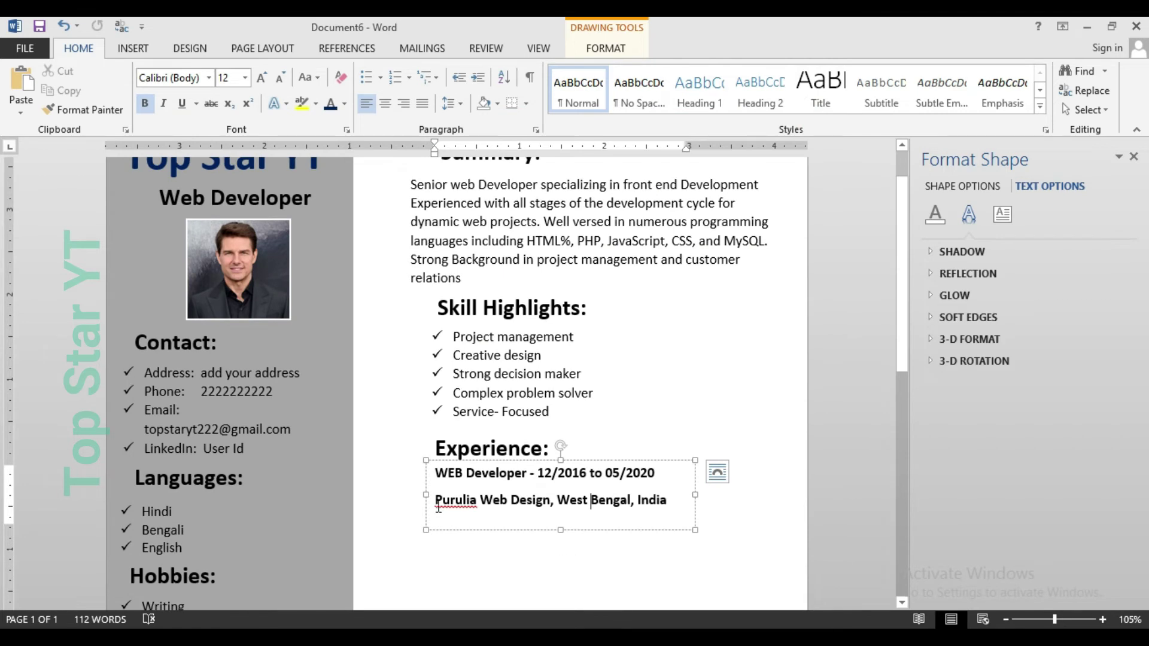
pyautogui.rightClick(457, 502)
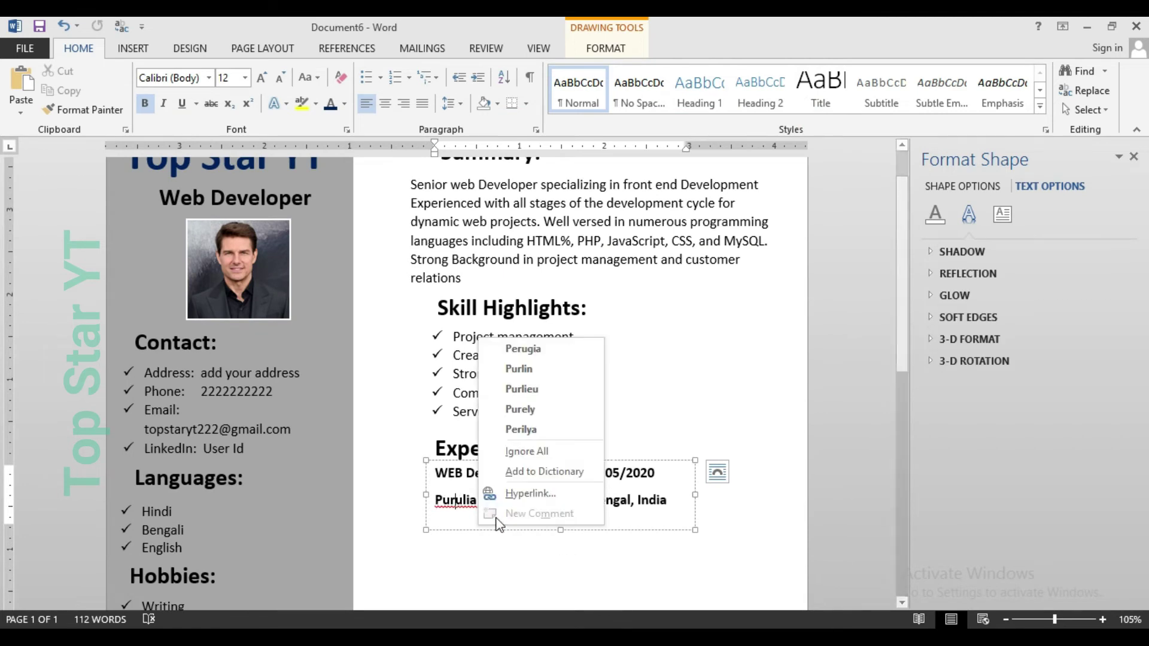
pyautogui.click(527, 450)
# - Fit the job details box to its text and make both lines plain, not bold or italic
pyautogui.moveTo(559, 530); pyautogui.dragTo(559, 520)
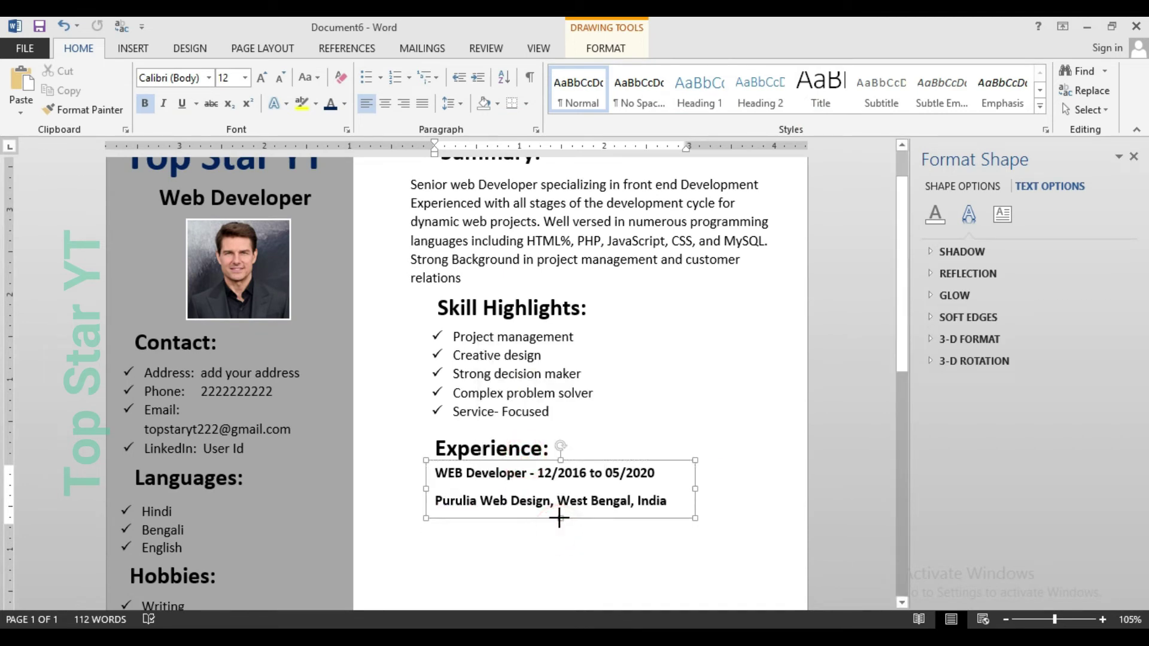
pyautogui.click(742, 510)
pyautogui.scroll(-3, 552, 470)
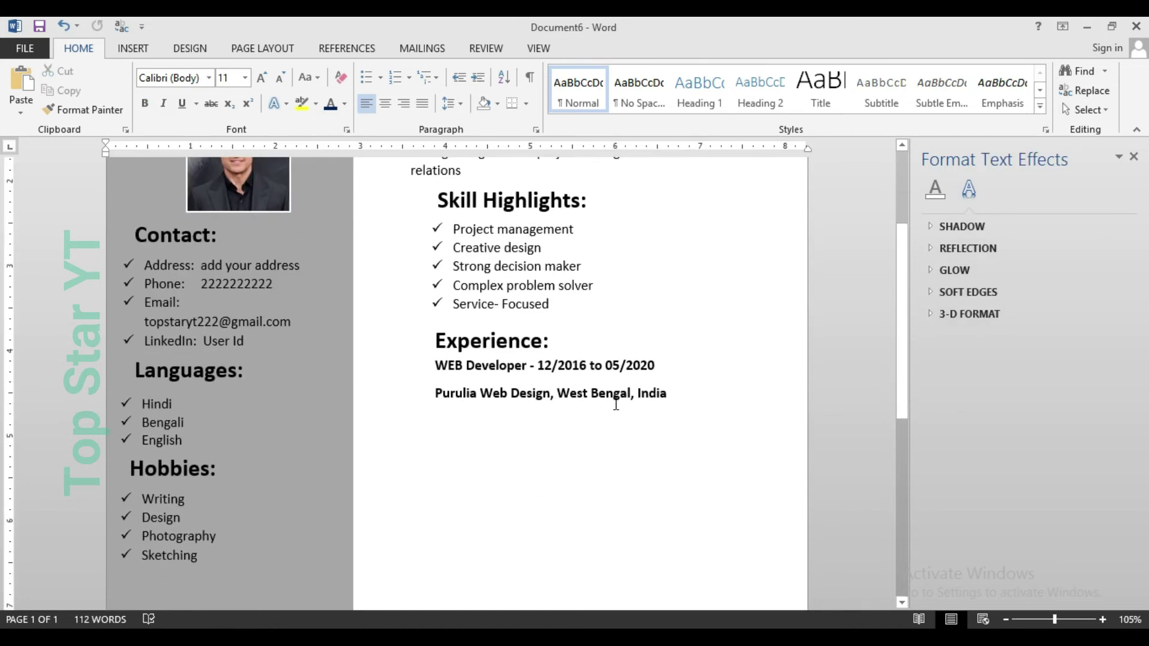
pyautogui.click(615, 400)
pyautogui.moveTo(668, 392); pyautogui.dragTo(435, 362)
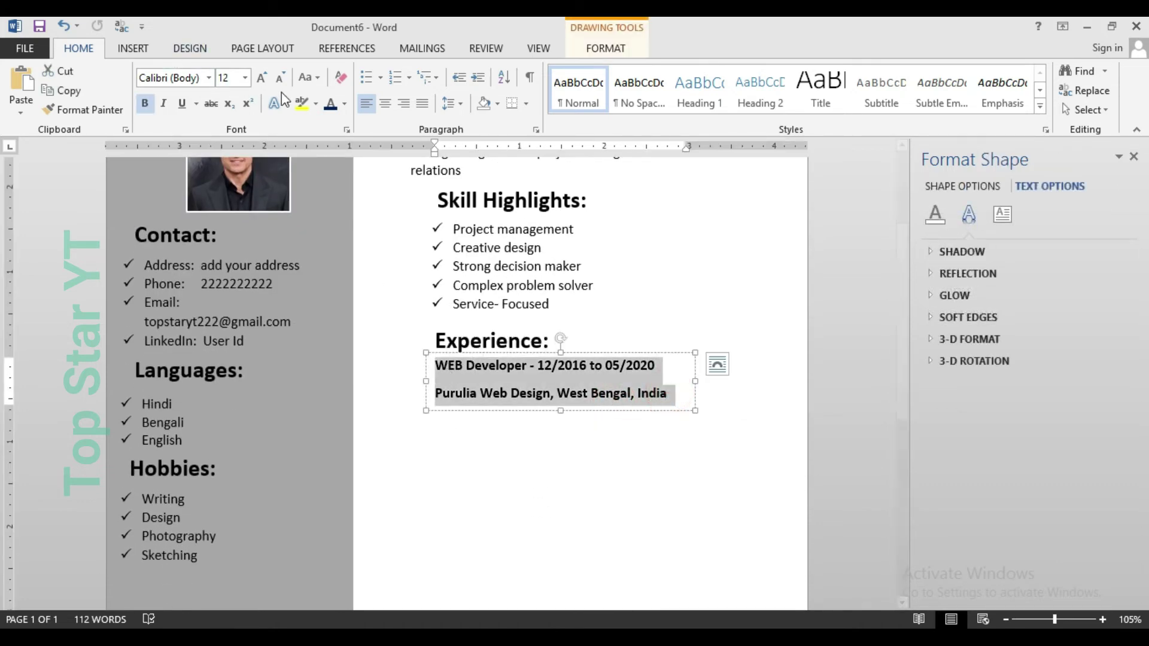
pyautogui.click(159, 107)
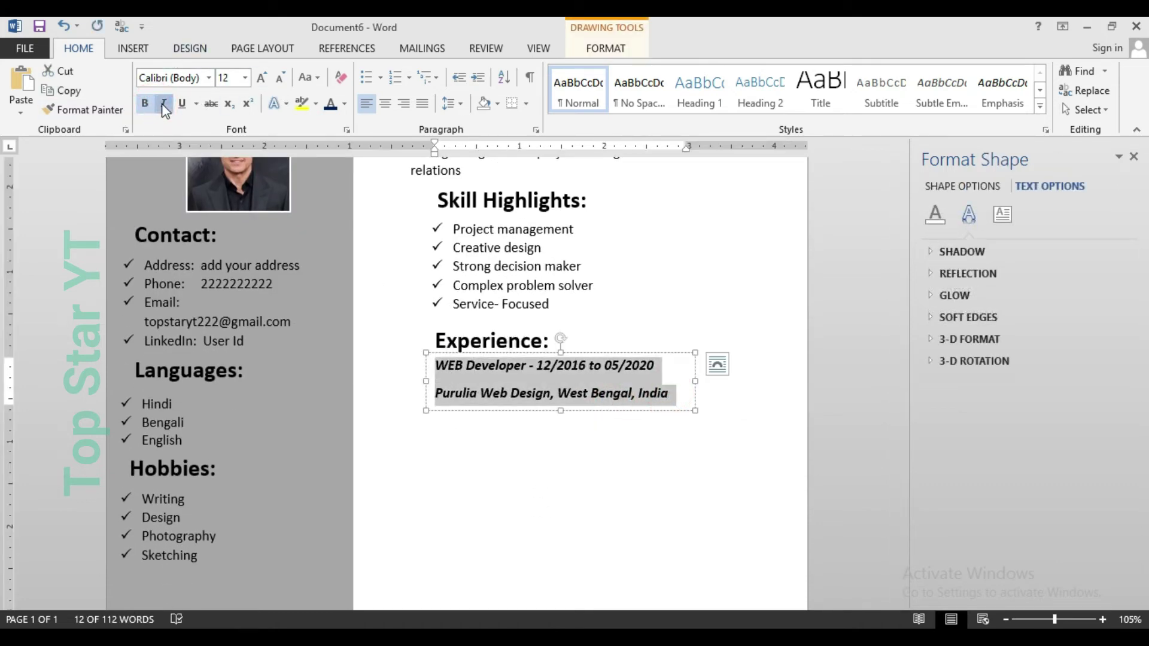
pyautogui.click(163, 105)
pyautogui.click(145, 104)
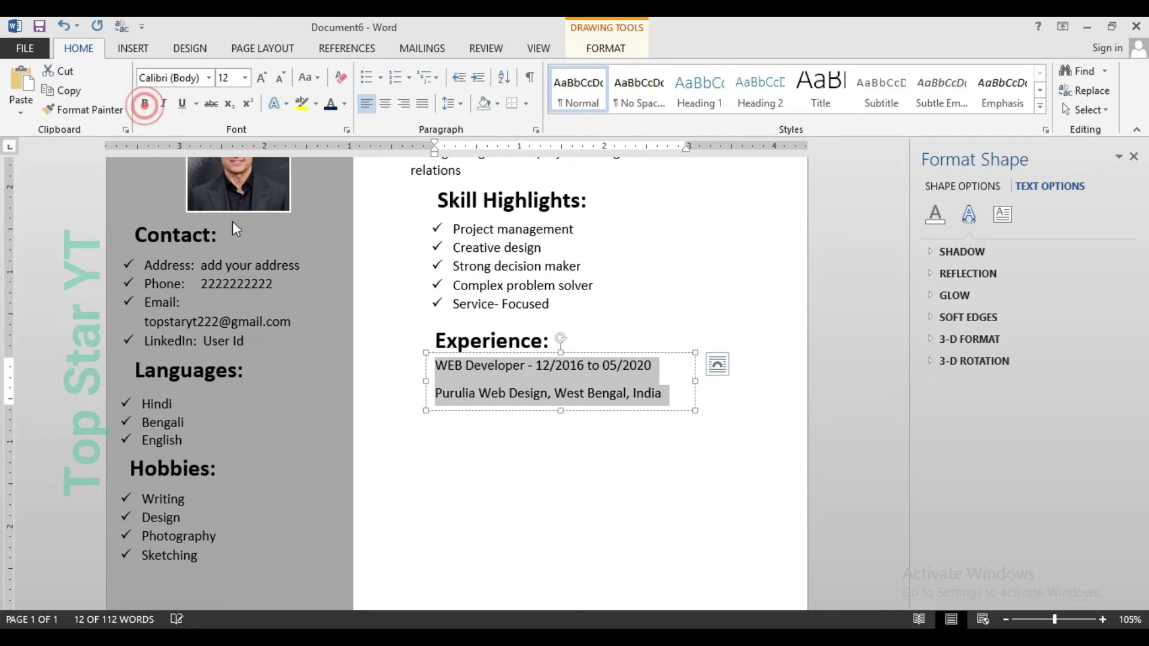
# - Nudge the job details box right and duplicate it below with its text cleared
pyautogui.click(582, 357)
pyautogui.press('Right')
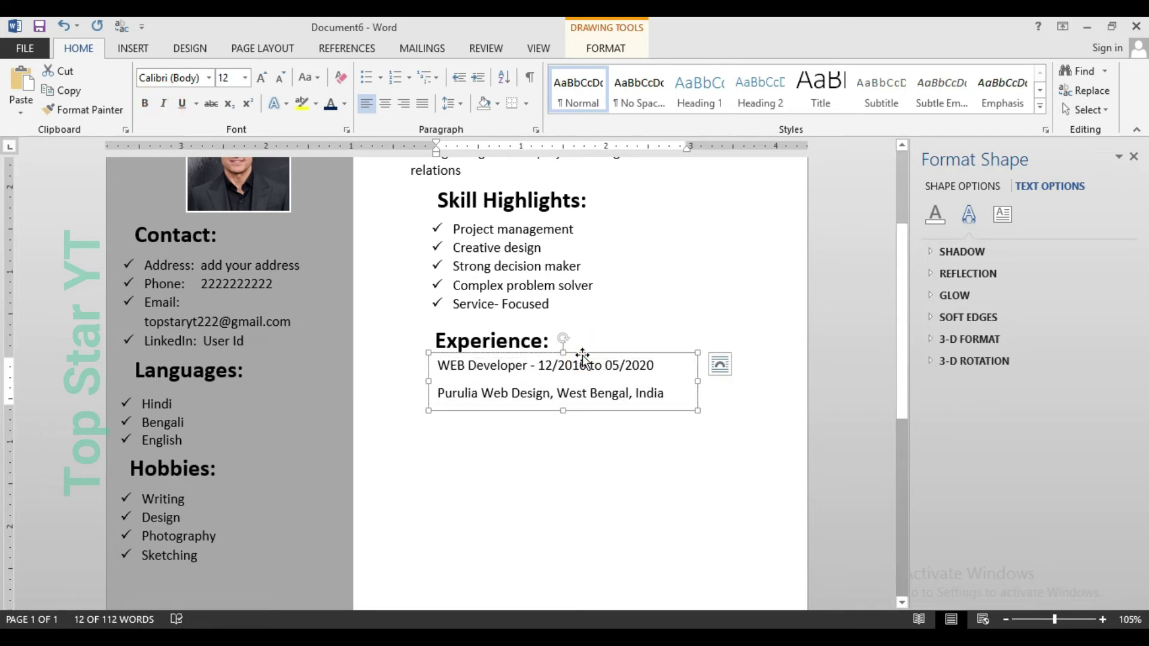
pyautogui.moveTo(582, 358); pyautogui.dragTo(586, 403)
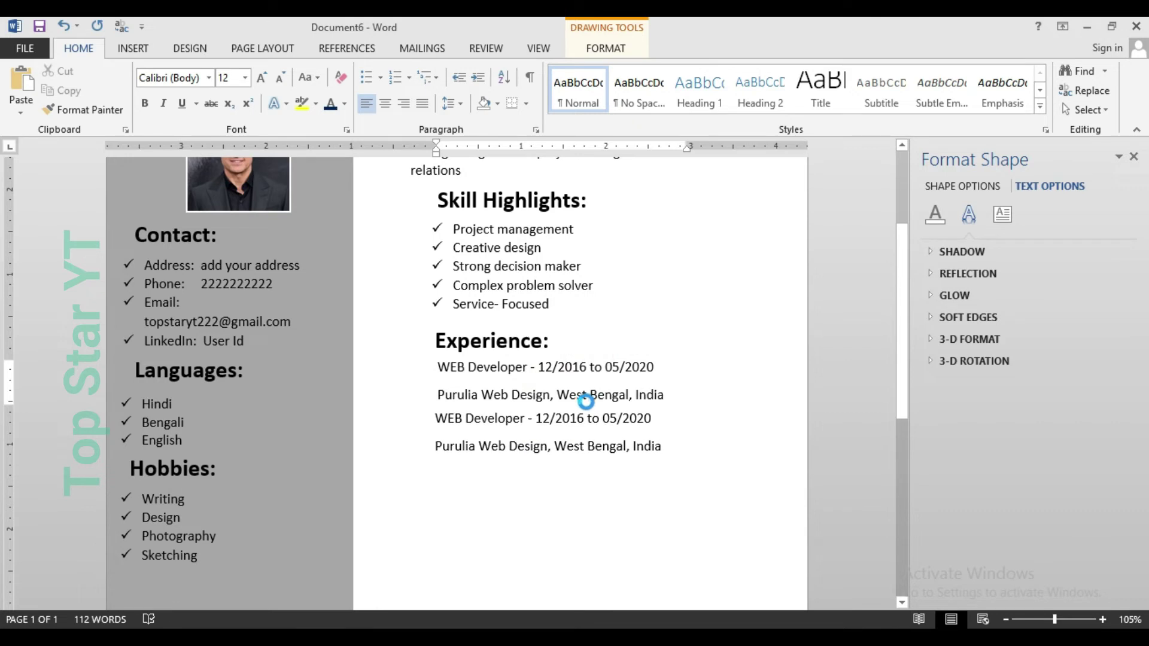
pyautogui.moveTo(477, 435); pyautogui.dragTo(529, 446)
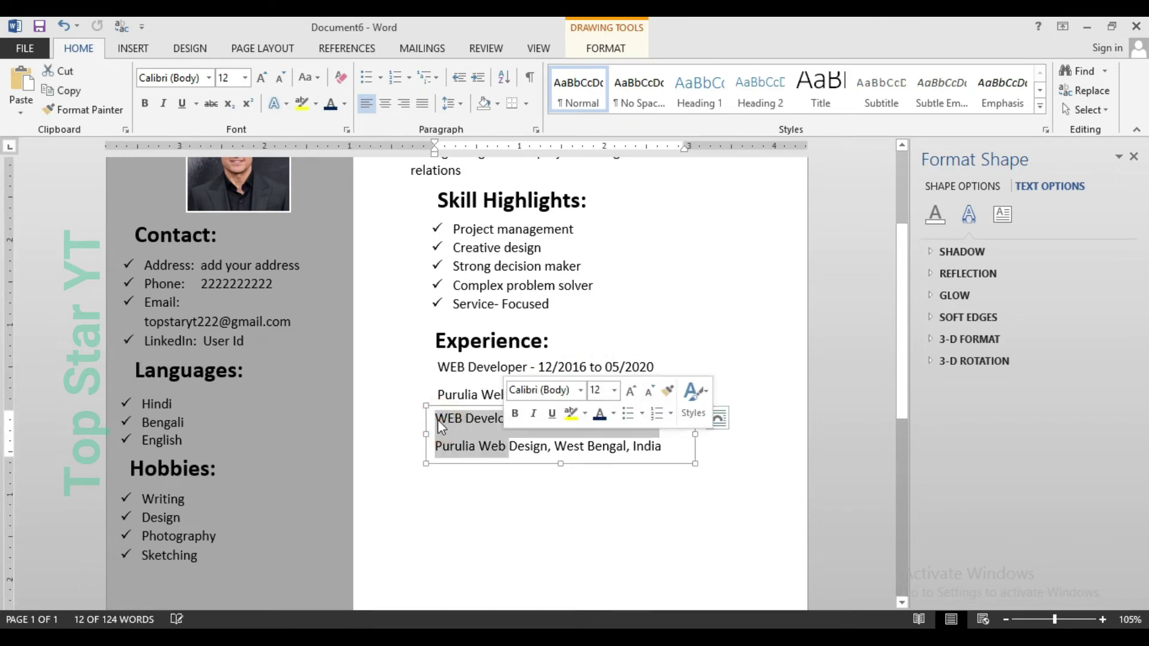
pyautogui.moveTo(437, 419); pyautogui.dragTo(696, 461)
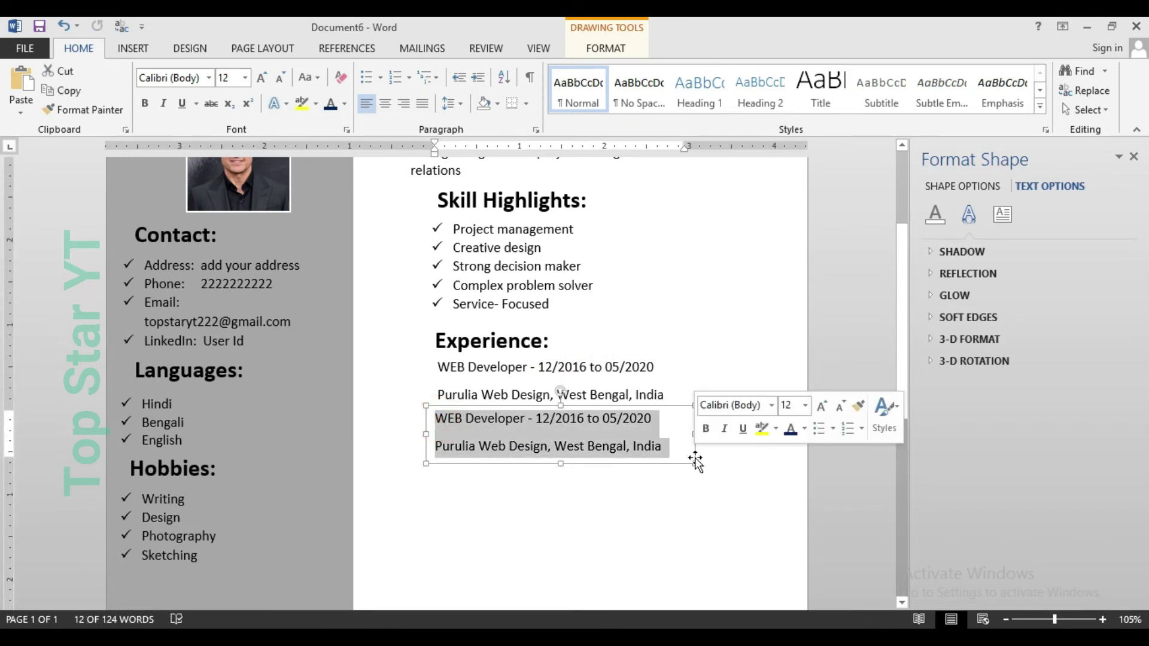
pyautogui.press('Delete')
pyautogui.write('=rand()')
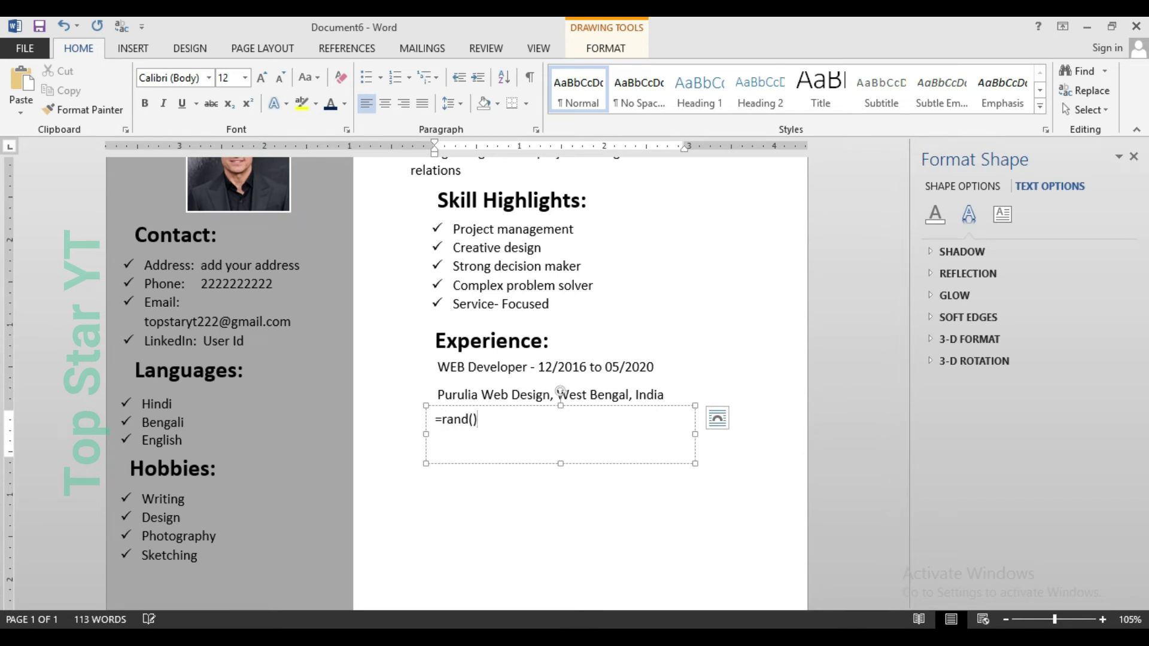
# - Fill the empty box with =rand() placeholder text and shorten it to two lines
pyautogui.press('Return')
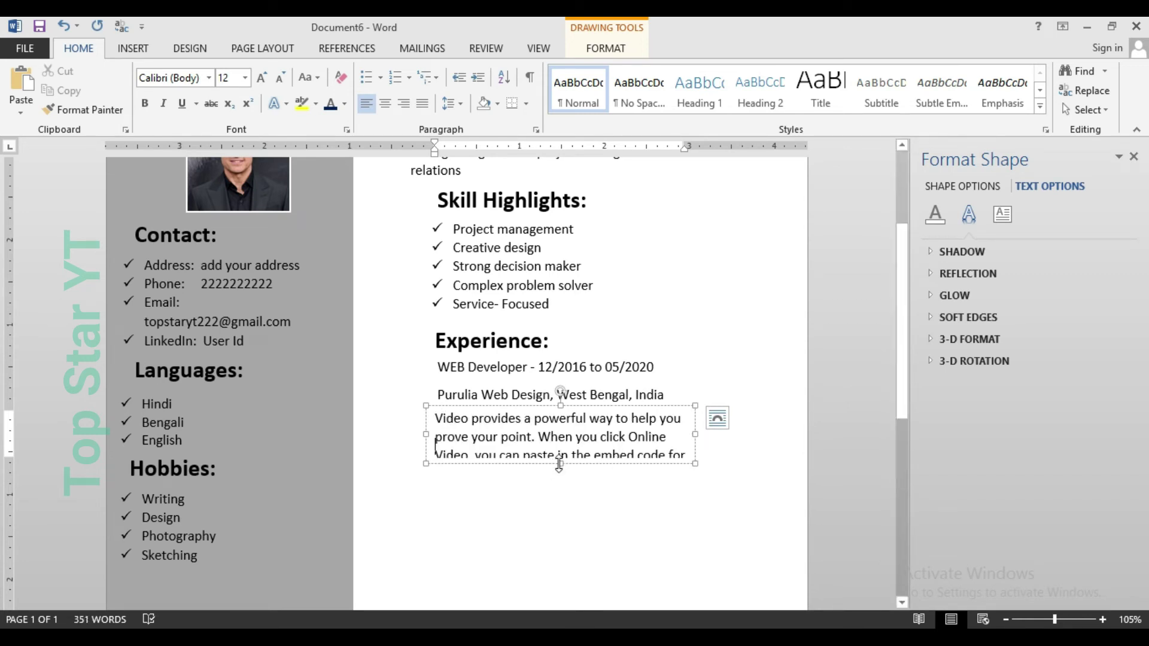
pyautogui.moveTo(563, 461); pyautogui.dragTo(563, 452)
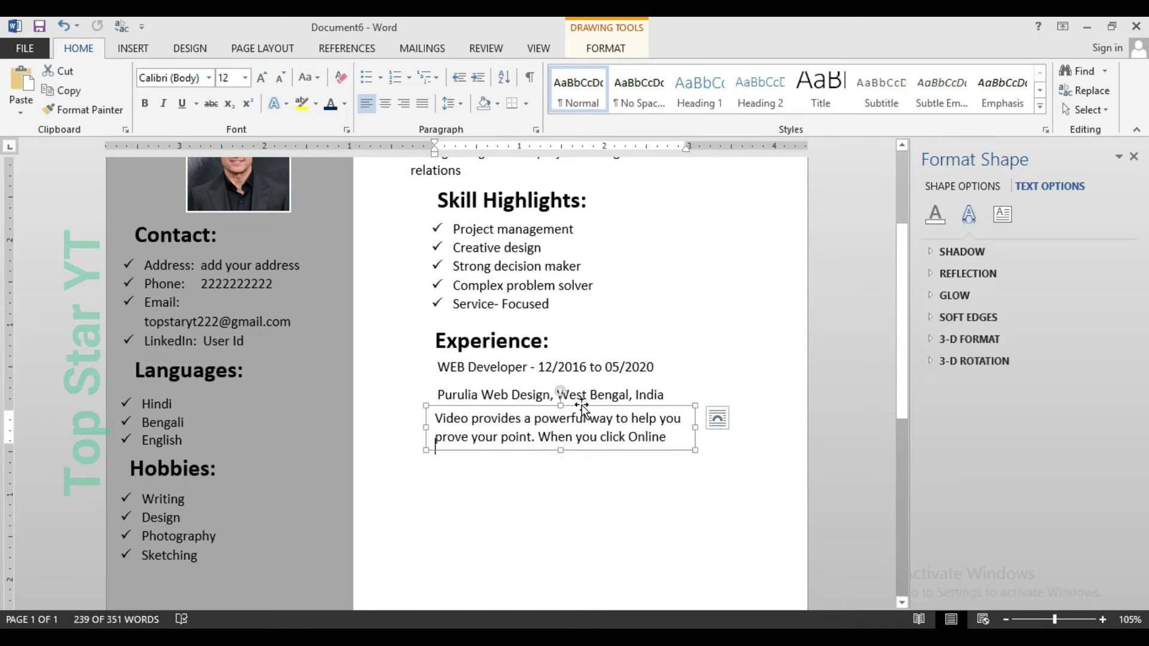
pyautogui.moveTo(582, 407); pyautogui.dragTo(581, 446)
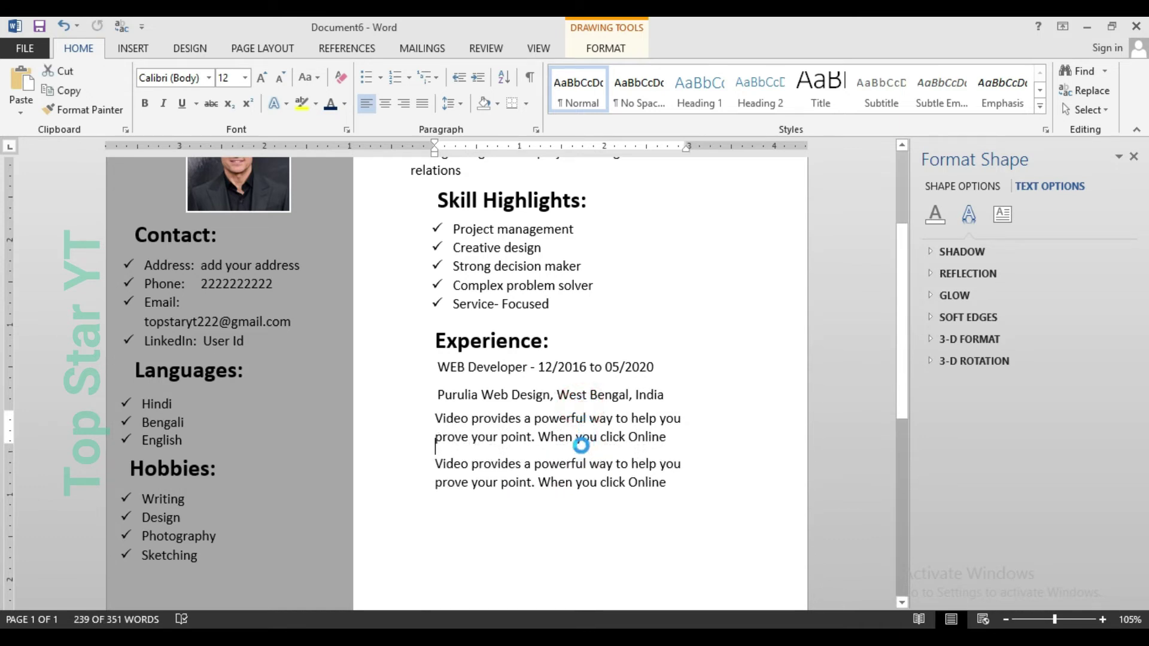
pyautogui.hotkey('ctrl', 'z')
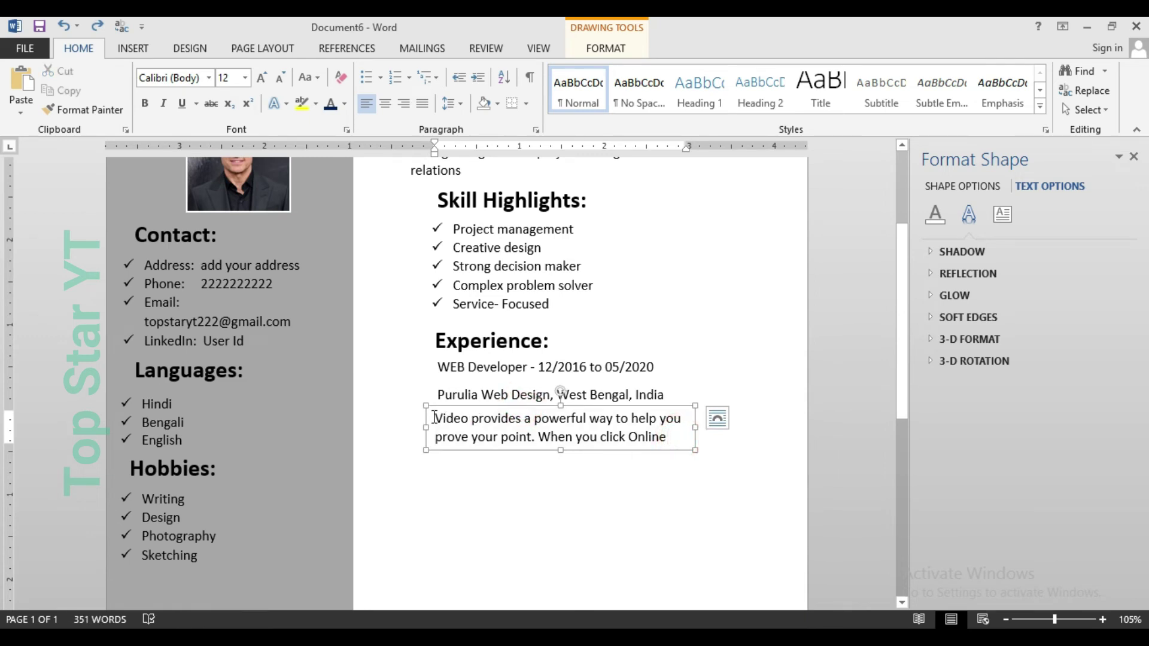
# - Give the placeholder text a checkmark bullet, widen and align it, and make two more copies
pyautogui.click(380, 77)
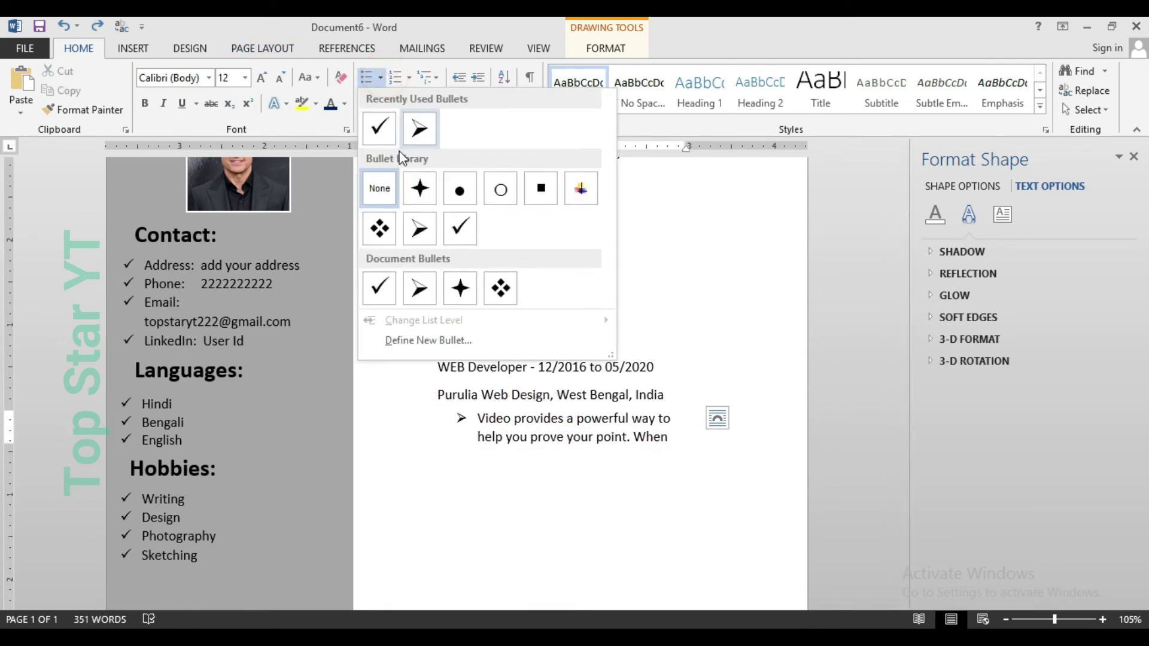
pyautogui.click(391, 132)
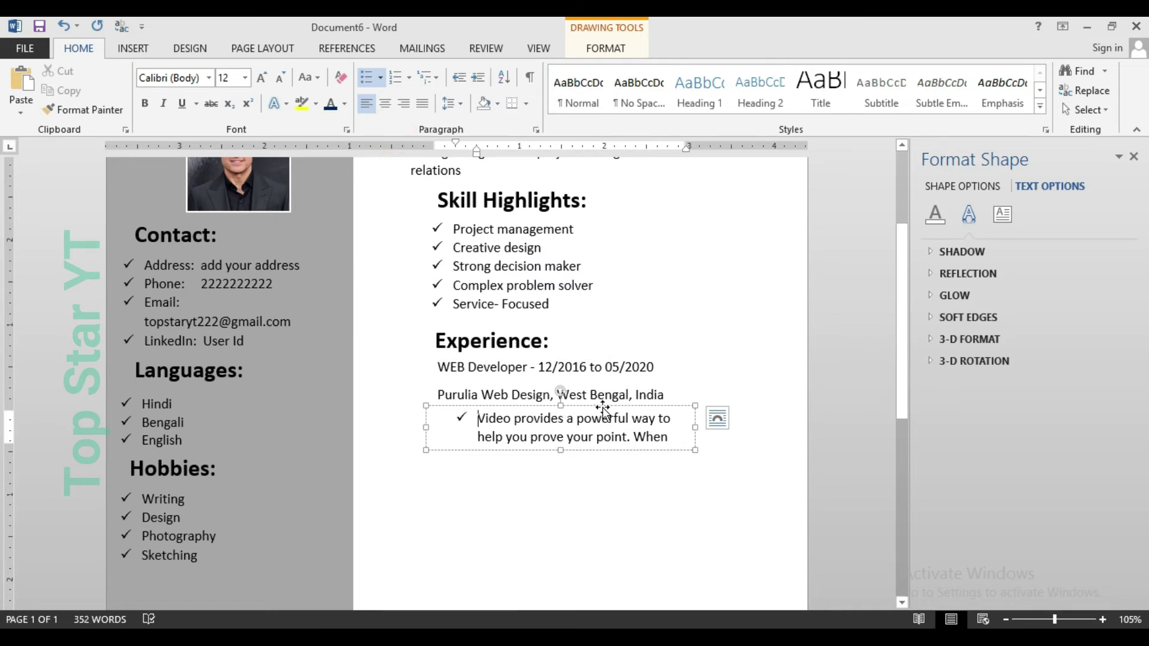
pyautogui.moveTo(695, 427); pyautogui.dragTo(757, 427)
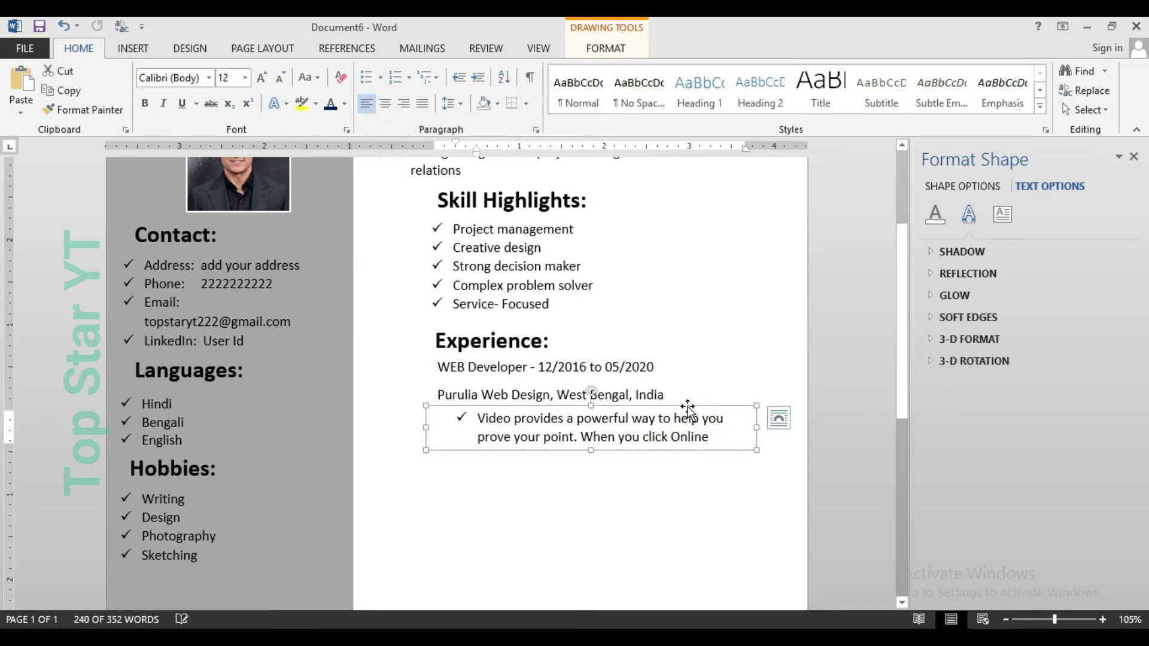
pyautogui.moveTo(688, 409)
pyautogui.mouseDown()
pyautogui.moveTo(670, 412)
pyautogui.moveTo(672, 461)
pyautogui.mouseUp()
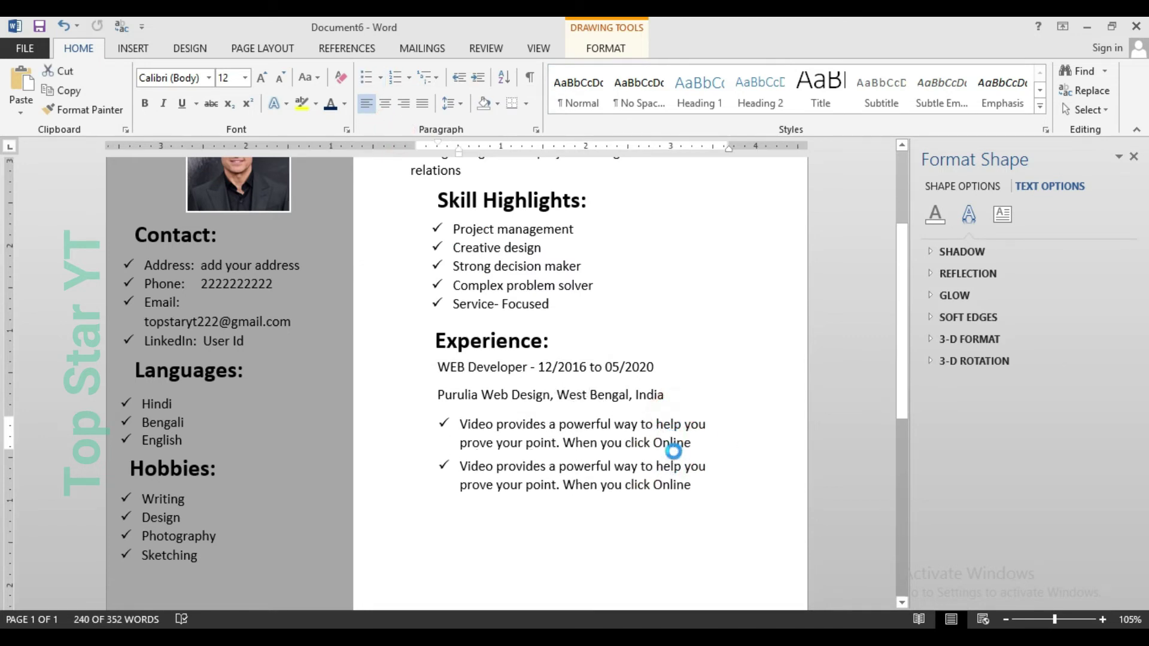
pyautogui.hotkey('ctrl', 'v')
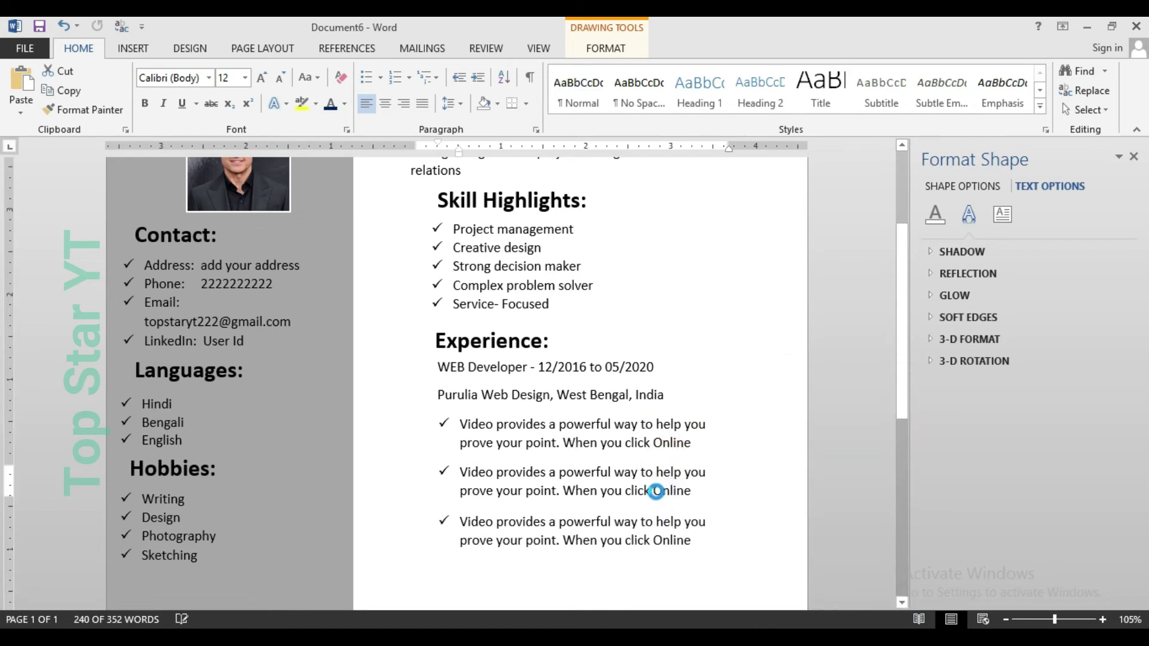
pyautogui.scroll(-5, 752, 454)
pyautogui.scroll(-5, 752, 454)
# - Place a copy of the Experience heading box below the last bullet
pyautogui.click(602, 386)
pyautogui.scroll(2, 603, 386)
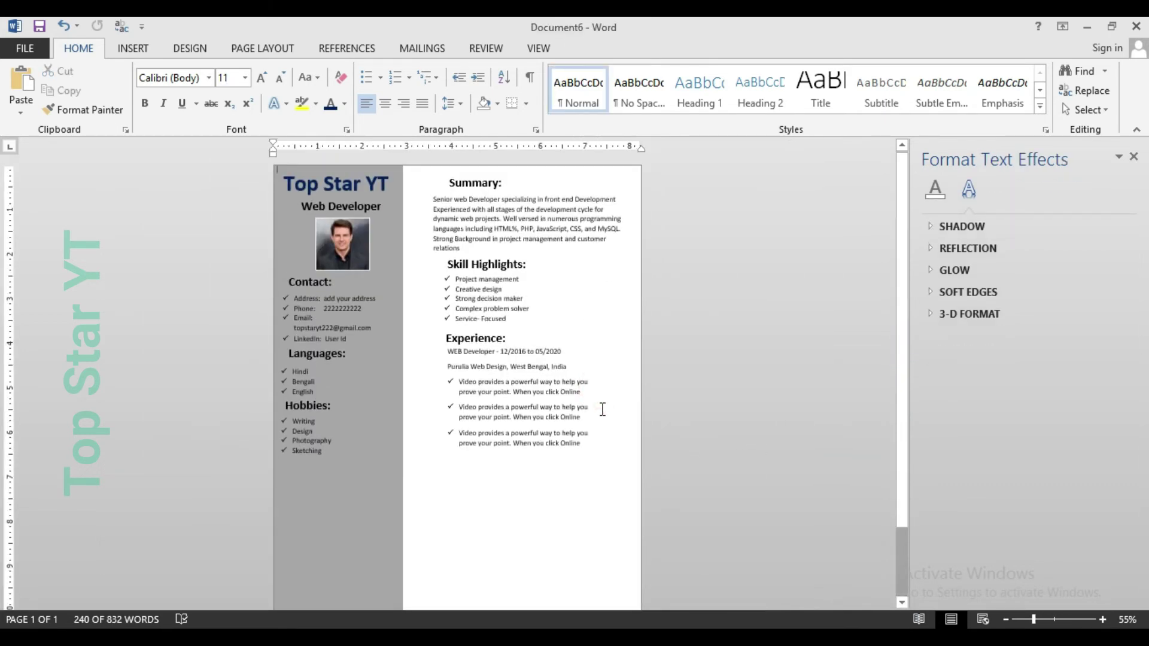
pyautogui.scroll(6, 539, 359)
pyautogui.scroll(-4, 539, 359)
pyautogui.click(480, 257)
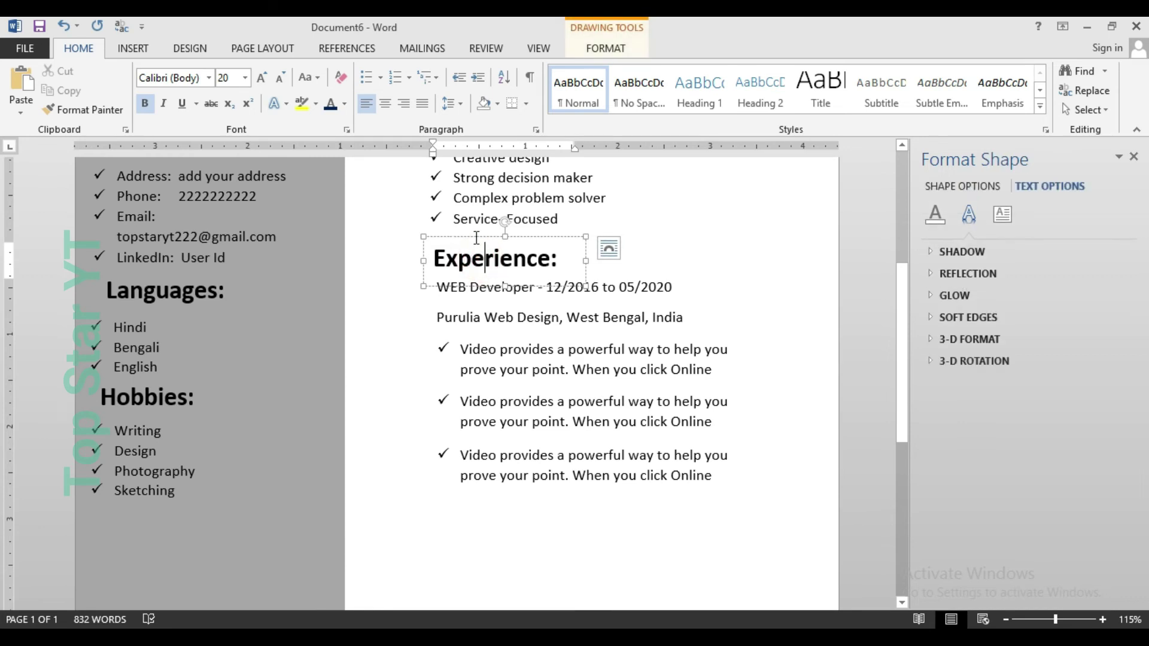
pyautogui.moveTo(474, 237); pyautogui.dragTo(475, 479)
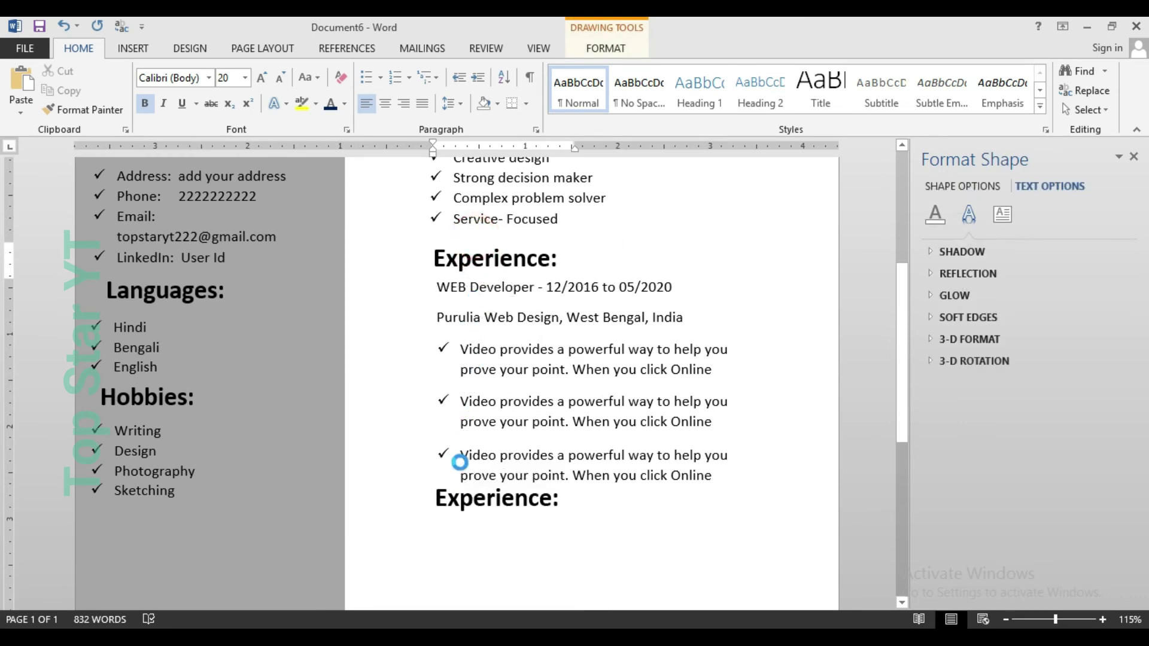
# - Replace the copied heading word with Education and widen the box
pyautogui.hotkey('alt', 'Tab')
pyautogui.moveTo(241, 387); pyautogui.dragTo(165, 382)
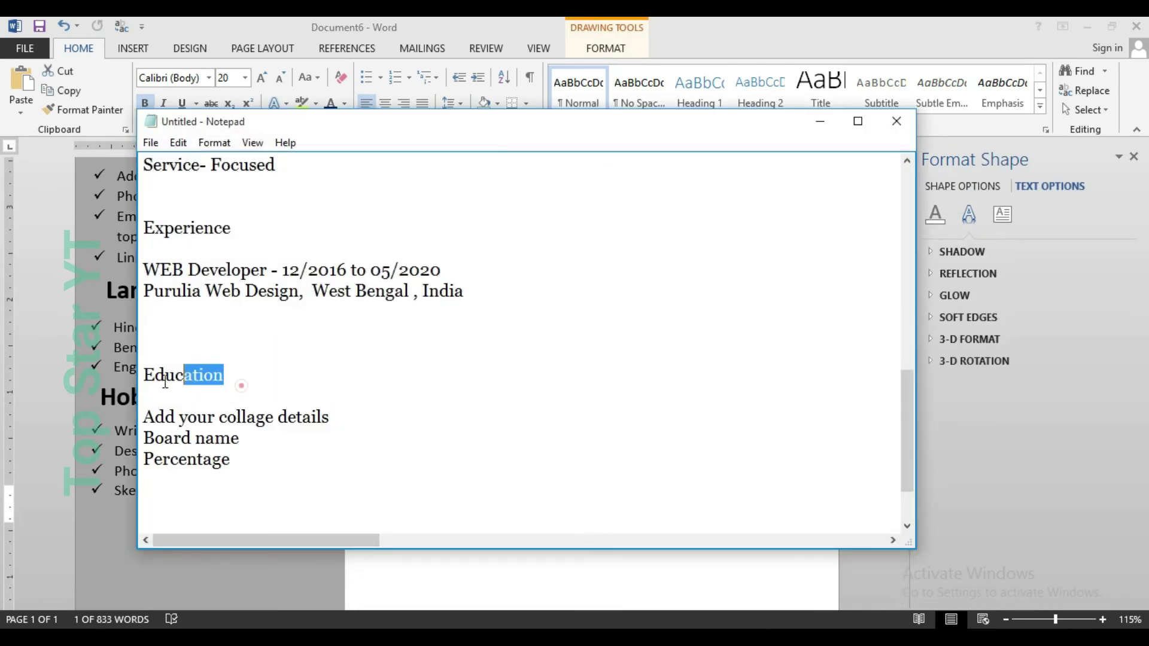
pyautogui.click(819, 122)
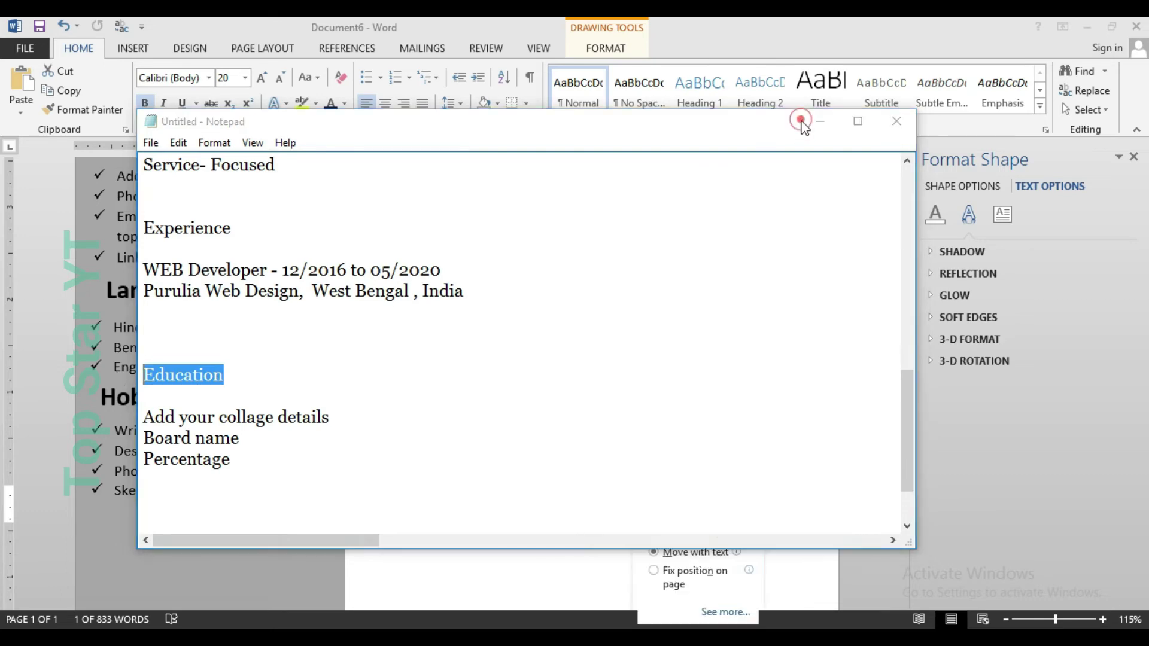
pyautogui.doubleClick(547, 503)
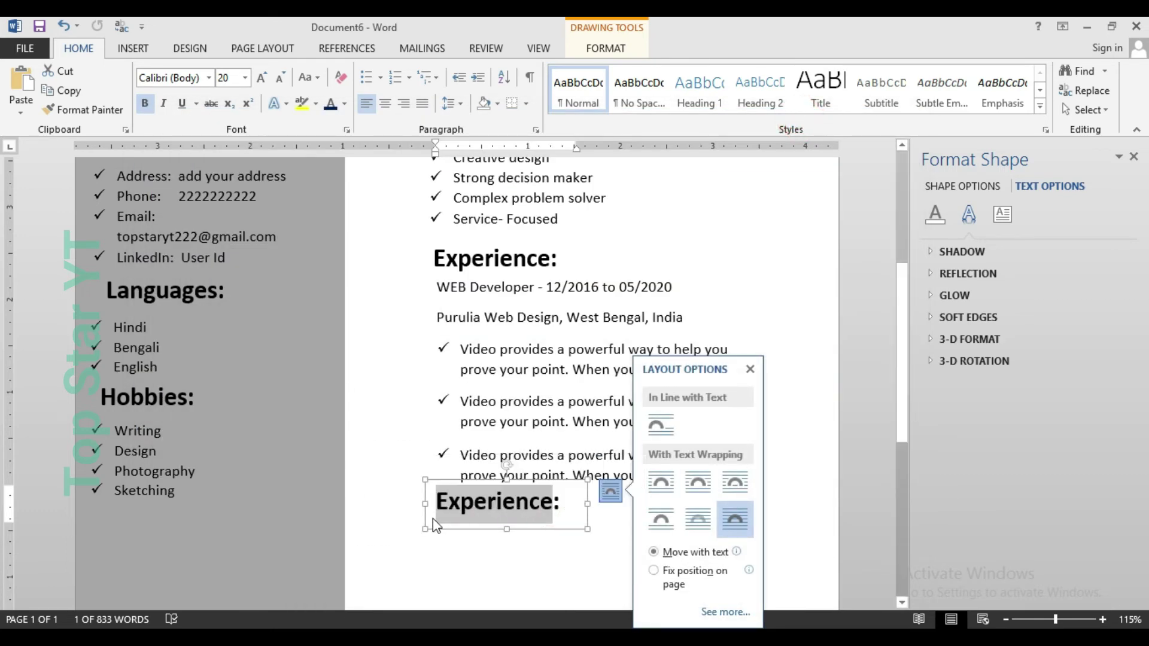
pyautogui.write('Education')
pyautogui.moveTo(589, 504); pyautogui.dragTo(604, 501)
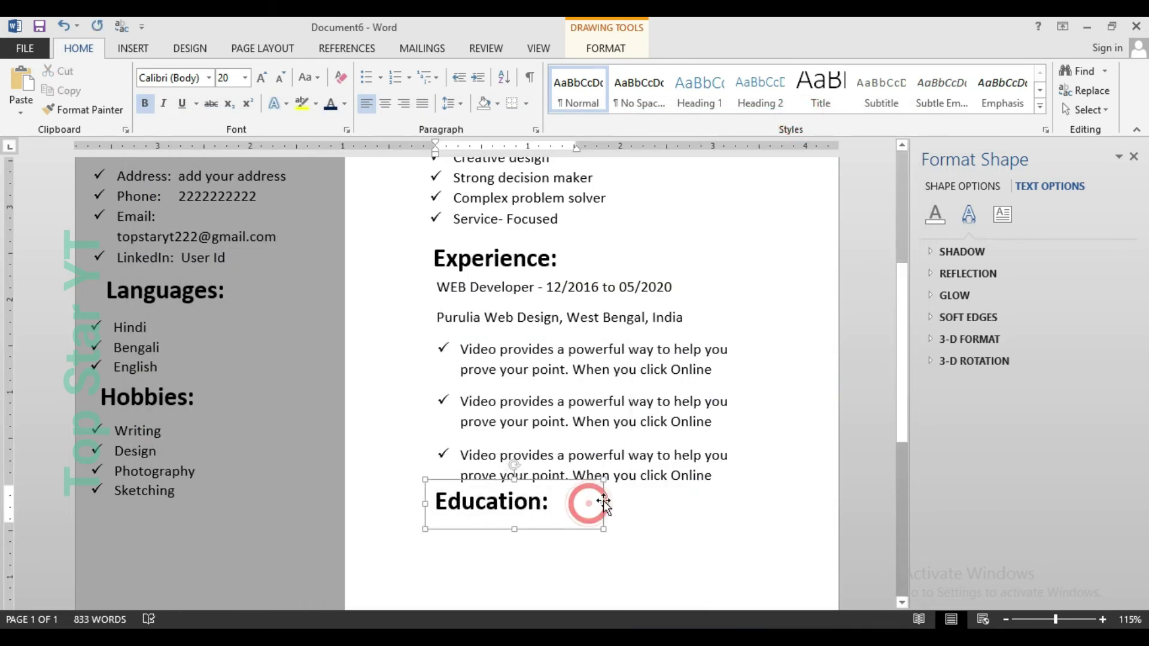
pyautogui.scroll(-5, 652, 503)
pyautogui.scroll(3, 647, 505)
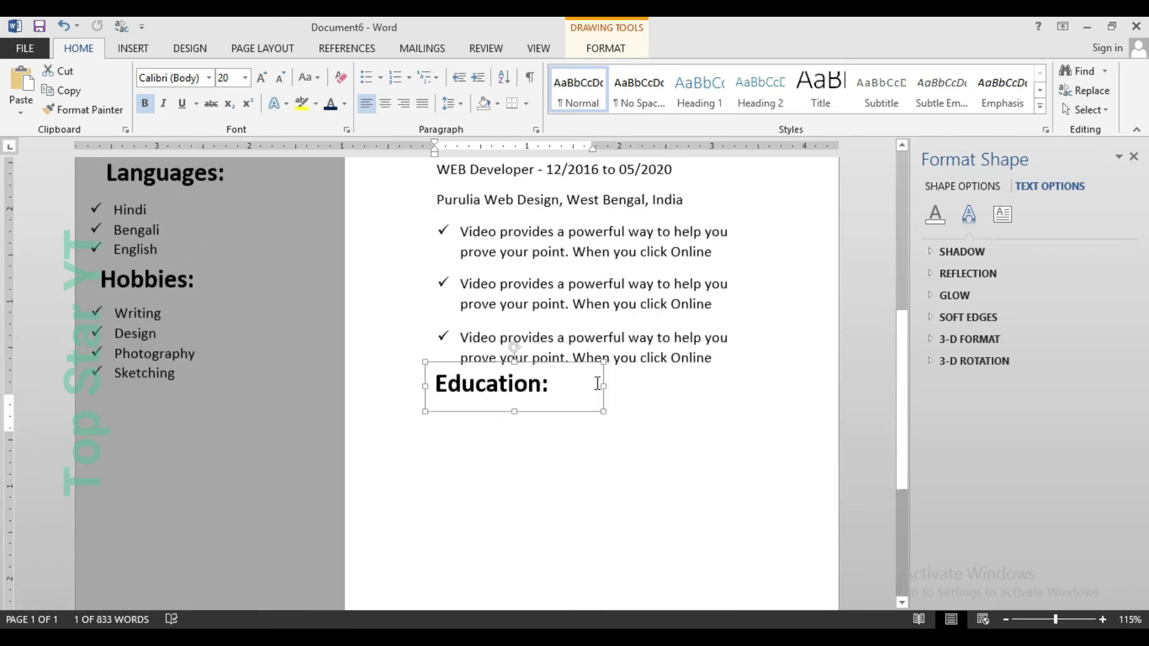
pyautogui.scroll(5, 531, 442)
# - Draw a text box under Education with no fill and no outline
pyautogui.scroll(3, 530, 442)
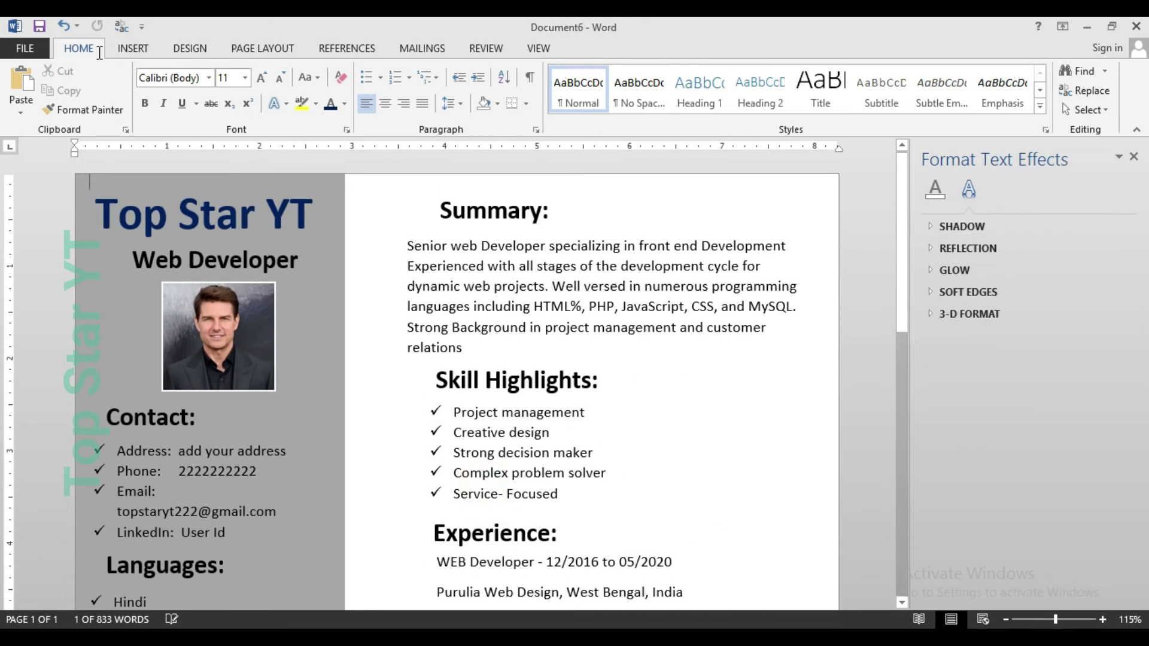
pyautogui.click(133, 48)
pyautogui.click(244, 85)
pyautogui.click(227, 149)
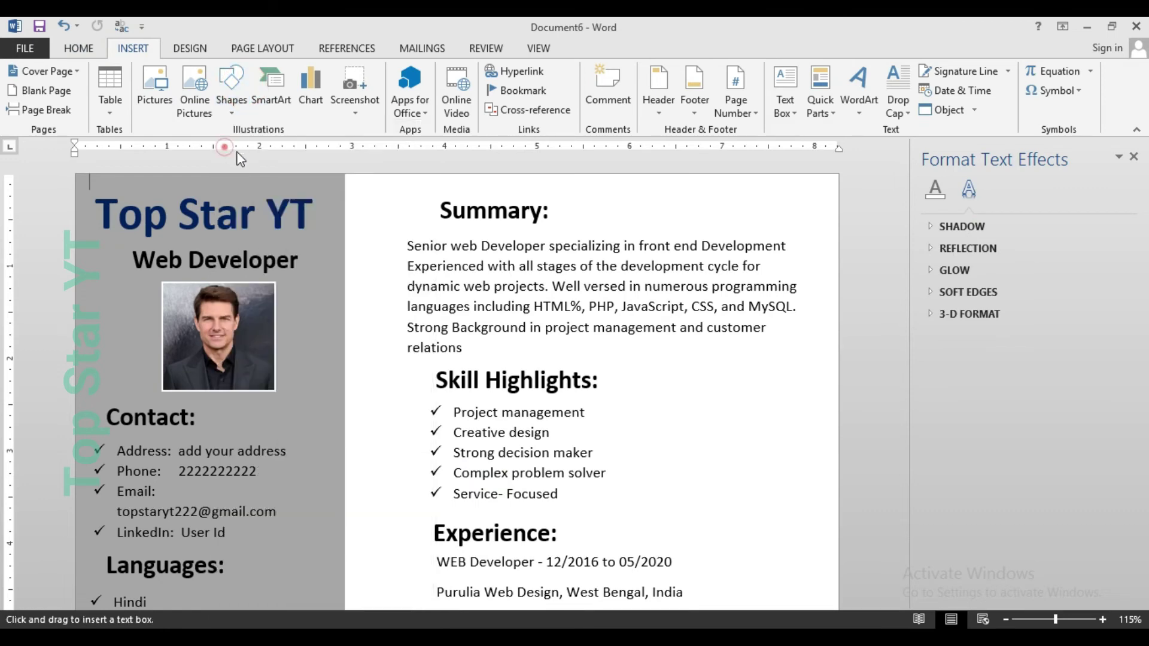
pyautogui.scroll(-3, 698, 331)
pyautogui.scroll(-5, 520, 389)
pyautogui.moveTo(437, 357); pyautogui.dragTo(792, 444)
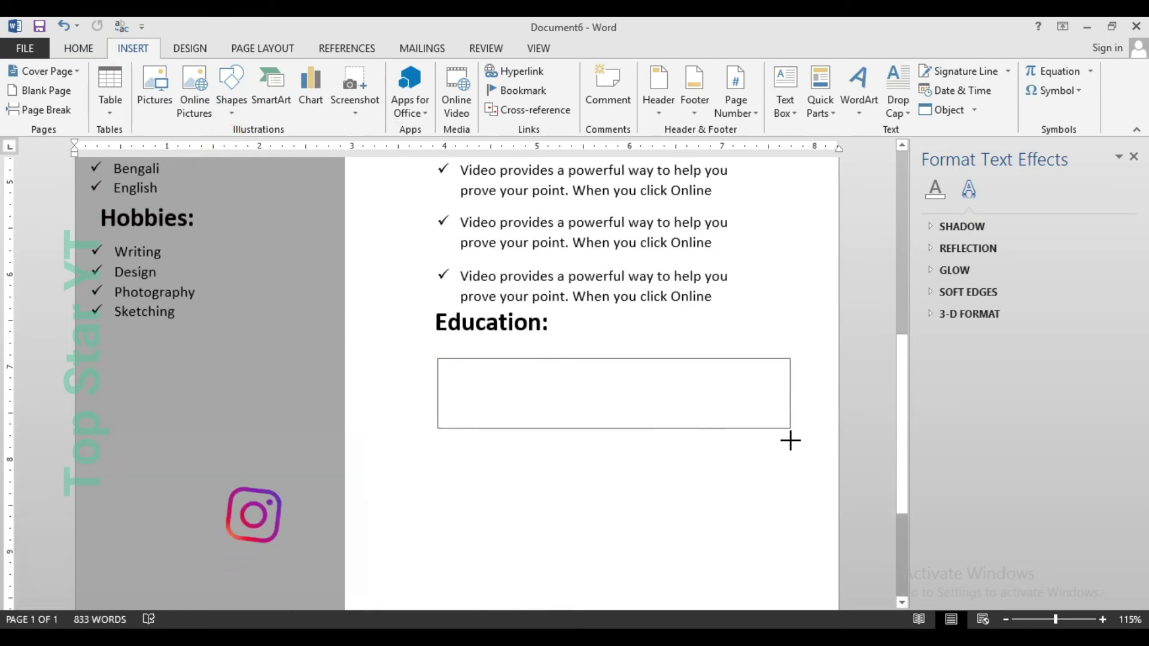
pyautogui.click(429, 71)
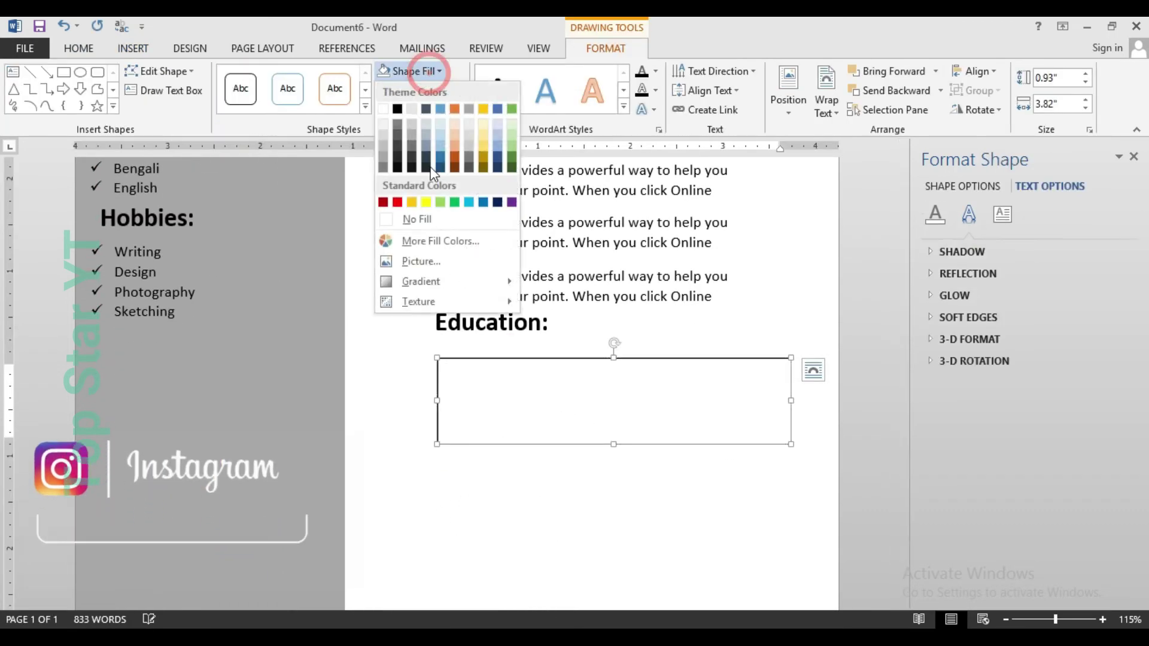
pyautogui.click(422, 219)
pyautogui.click(425, 89)
pyautogui.click(429, 239)
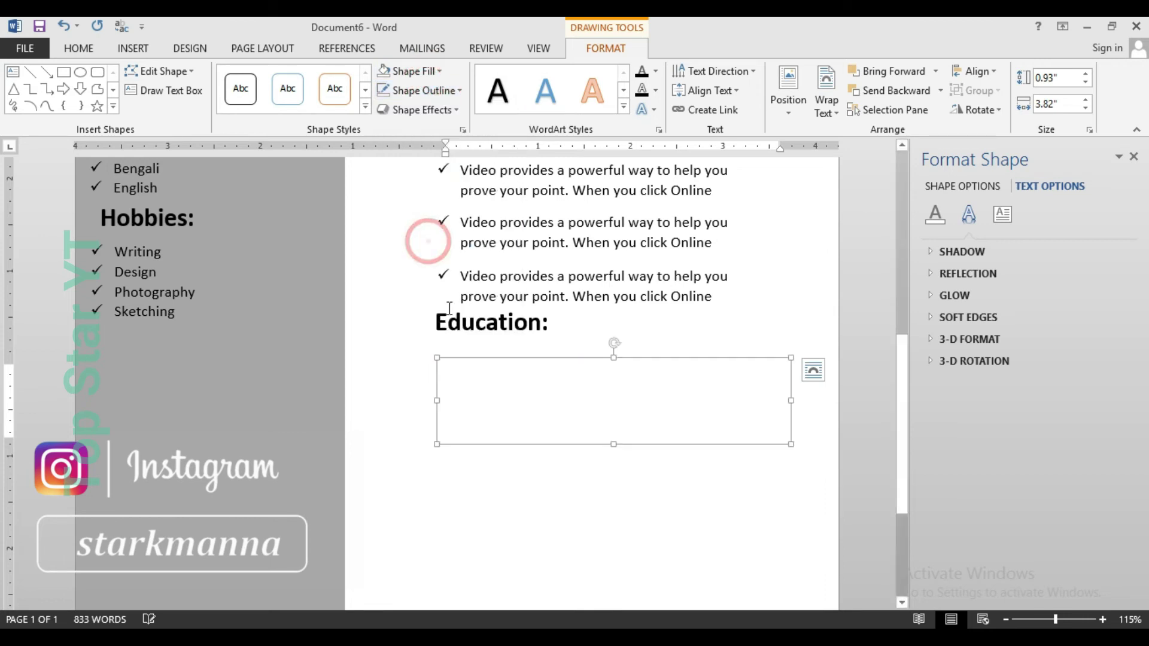
# - Paste the lines Add your collage details, Board name and Percentage into the box
pyautogui.hotkey('alt', 'Tab')
pyautogui.moveTo(143, 409)
pyautogui.mouseDown()
pyautogui.moveTo(240, 443)
pyautogui.moveTo(259, 466)
pyautogui.mouseUp()
pyautogui.hotkey('ctrl', 'c')
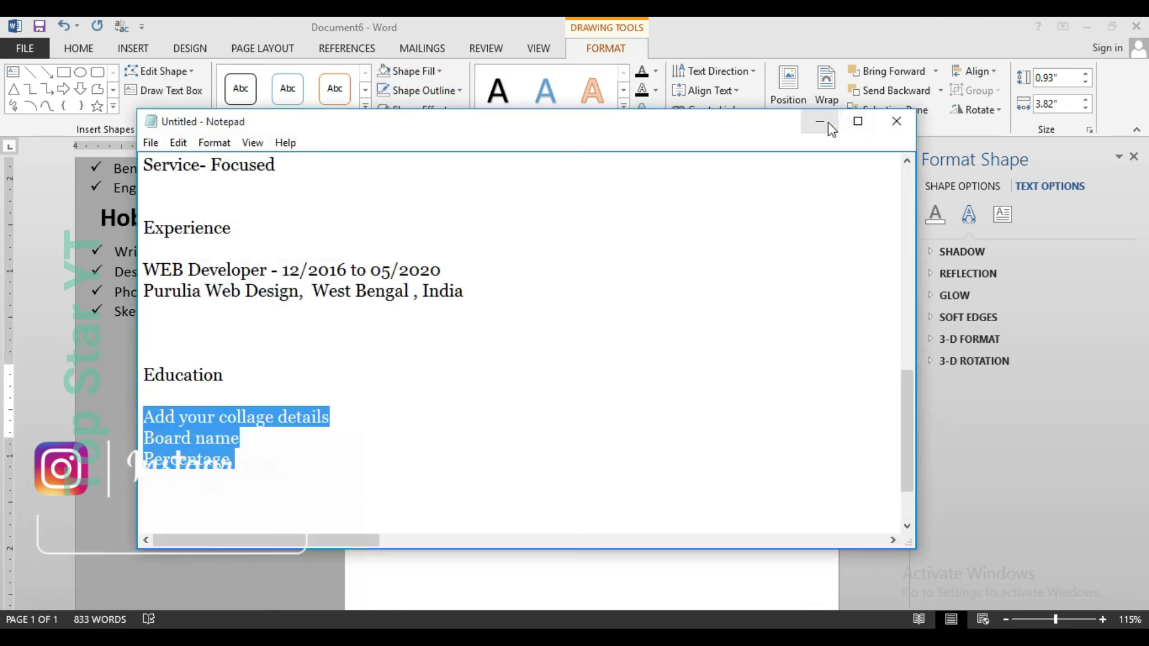
pyautogui.click(820, 122)
pyautogui.click(576, 401)
pyautogui.hotkey('ctrl', 'v')
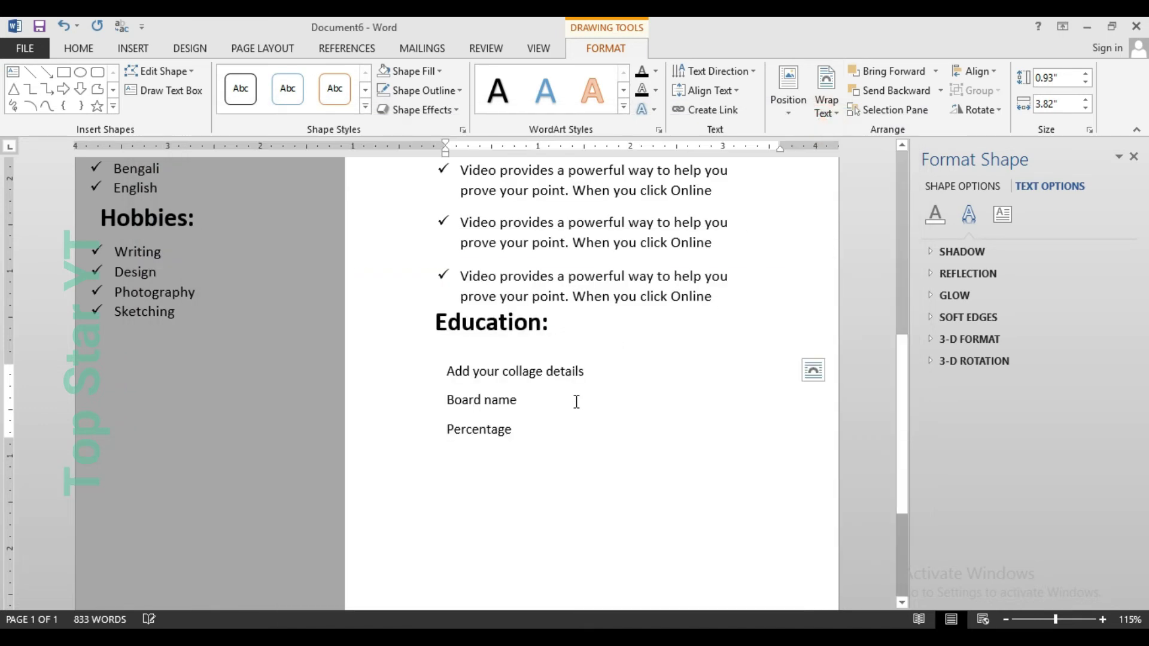
# - Give the college line a checkmark bullet and indent the Board name and Percentage lines
pyautogui.moveTo(478, 411); pyautogui.dragTo(446, 368)
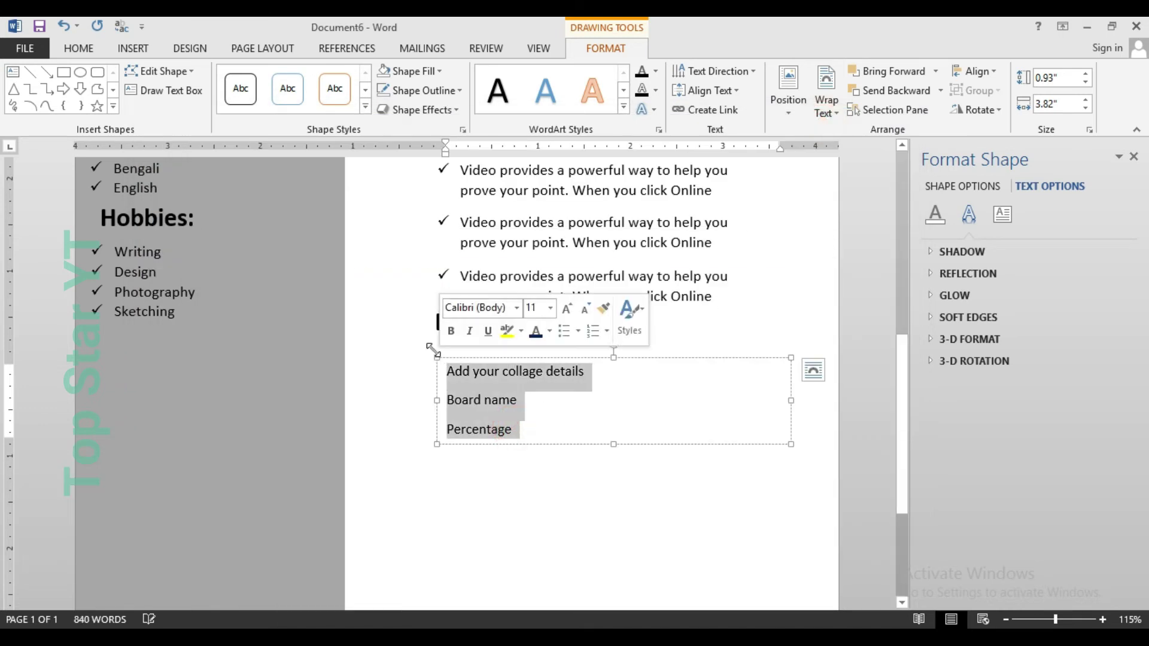
pyautogui.click(88, 53)
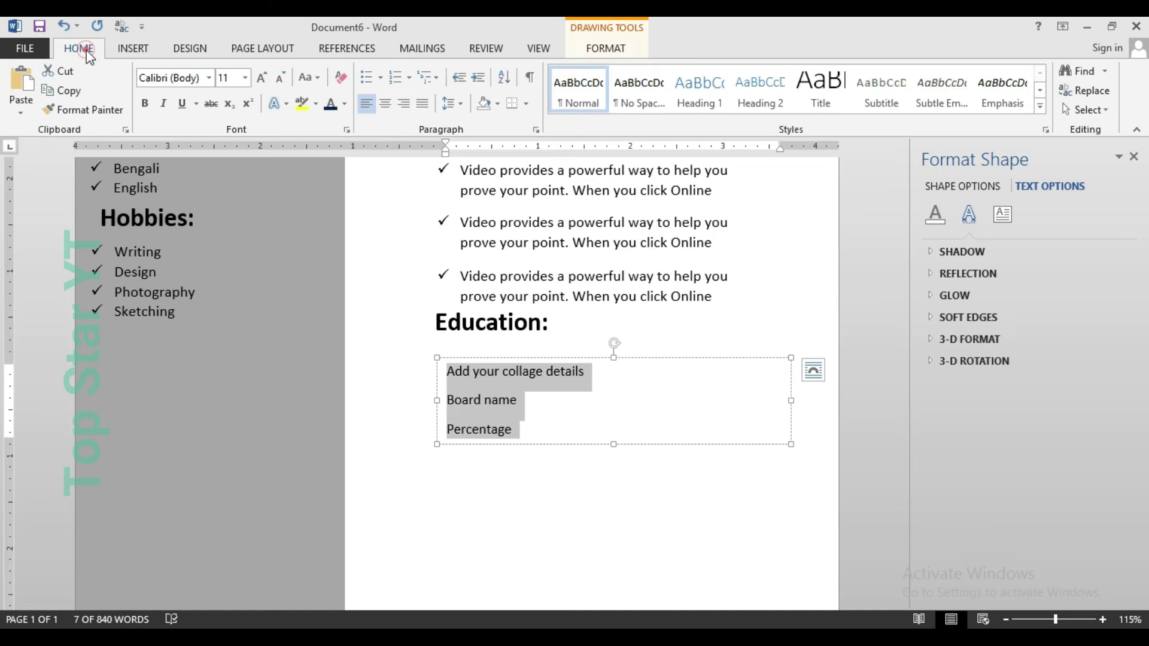
pyautogui.click(380, 78)
pyautogui.click(512, 375)
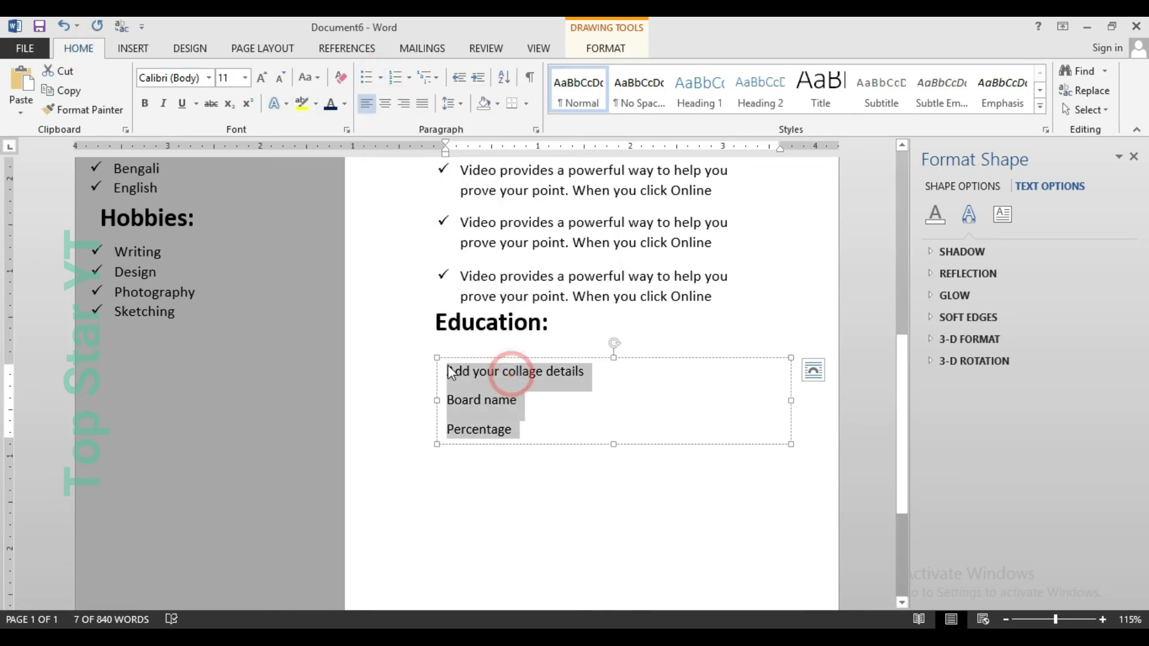
pyautogui.click(450, 371)
pyautogui.click(380, 77)
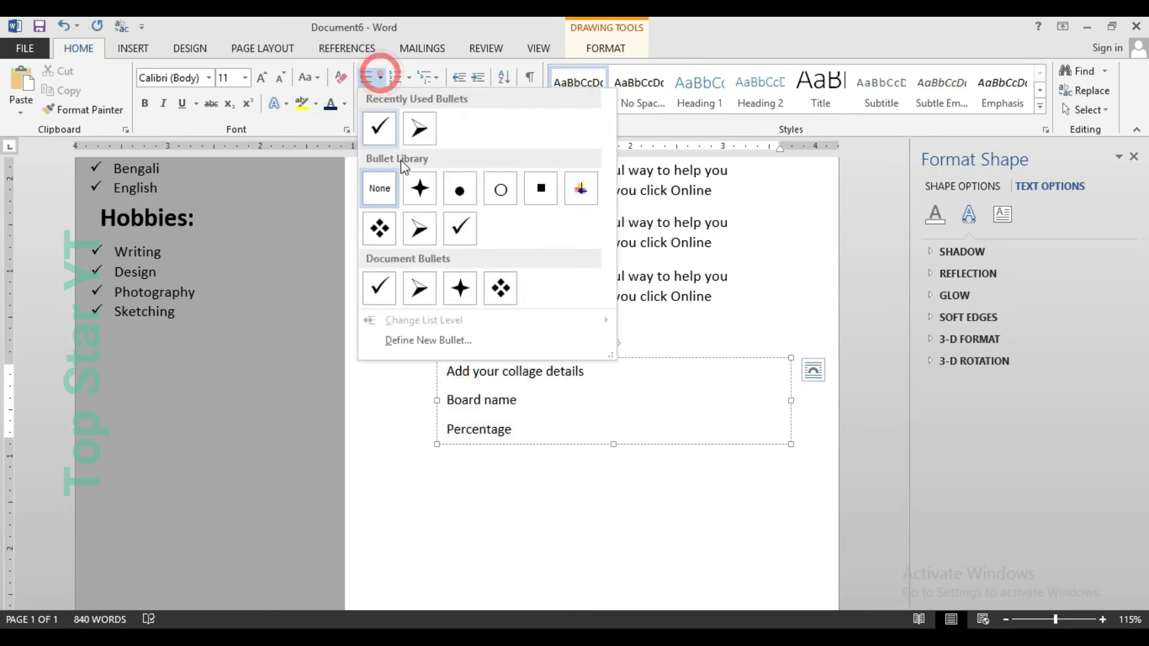
pyautogui.click(377, 134)
pyautogui.click(446, 400)
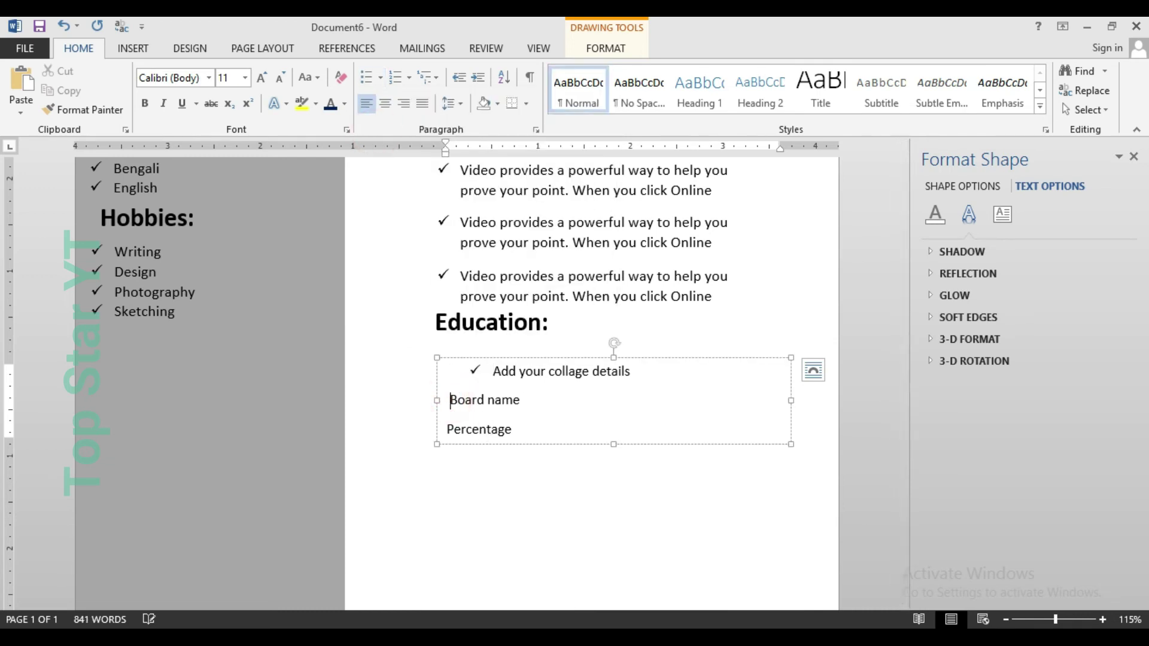
pyautogui.press('Tab')
pyautogui.click(446, 430)
pyautogui.press('Tab')
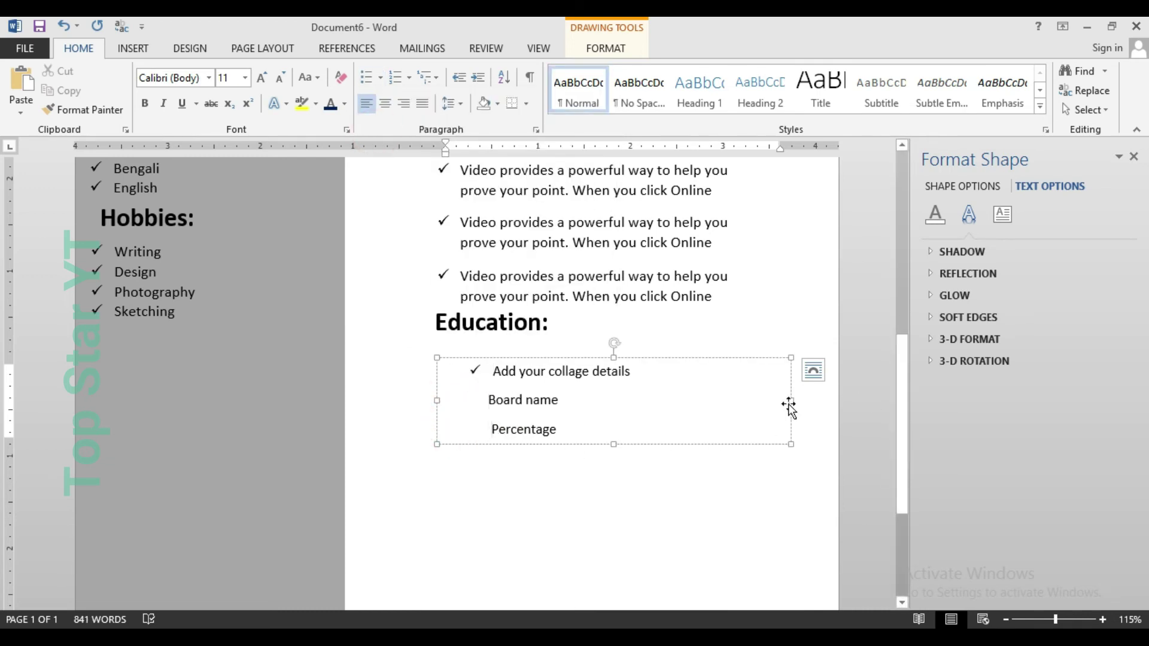
# - Narrow the college entry box and place two copies below, edited to School
pyautogui.moveTo(792, 400); pyautogui.dragTo(645, 400)
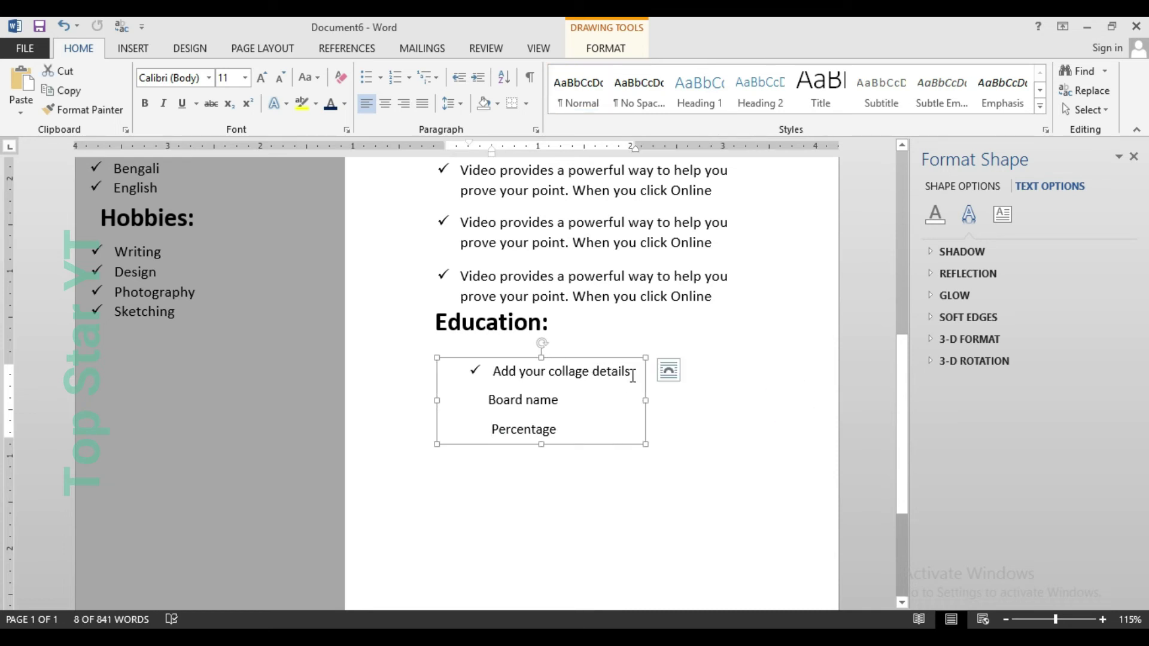
pyautogui.write('name')
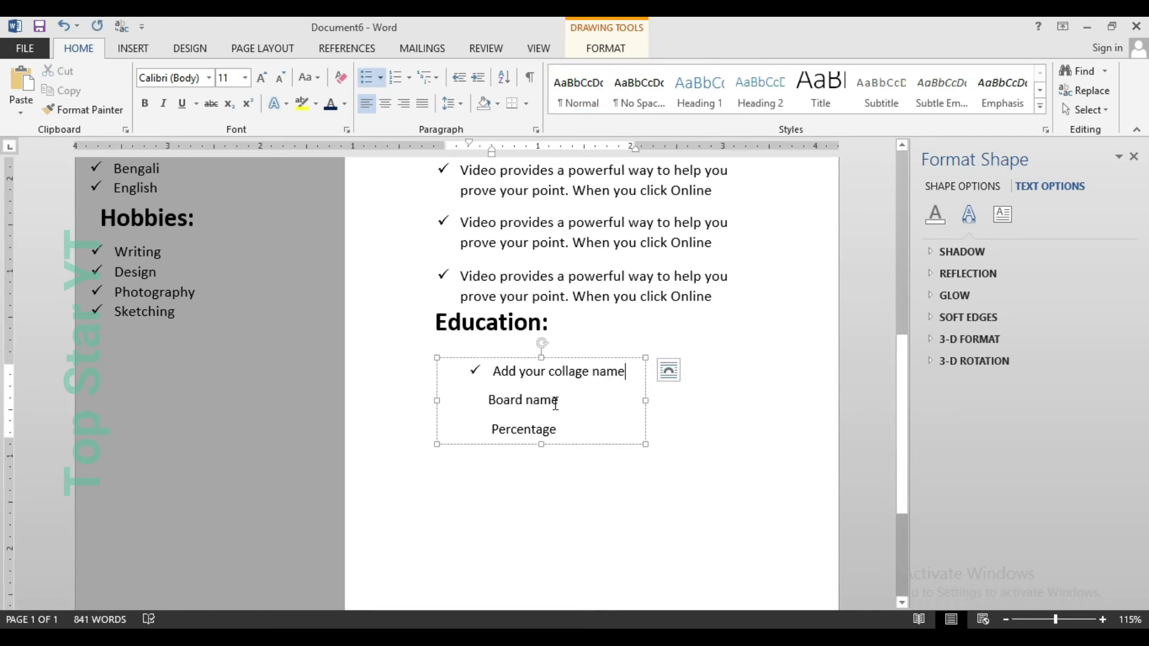
pyautogui.moveTo(579, 360)
pyautogui.mouseDown()
pyautogui.moveTo(575, 455)
pyautogui.moveTo(545, 461)
pyautogui.mouseUp()
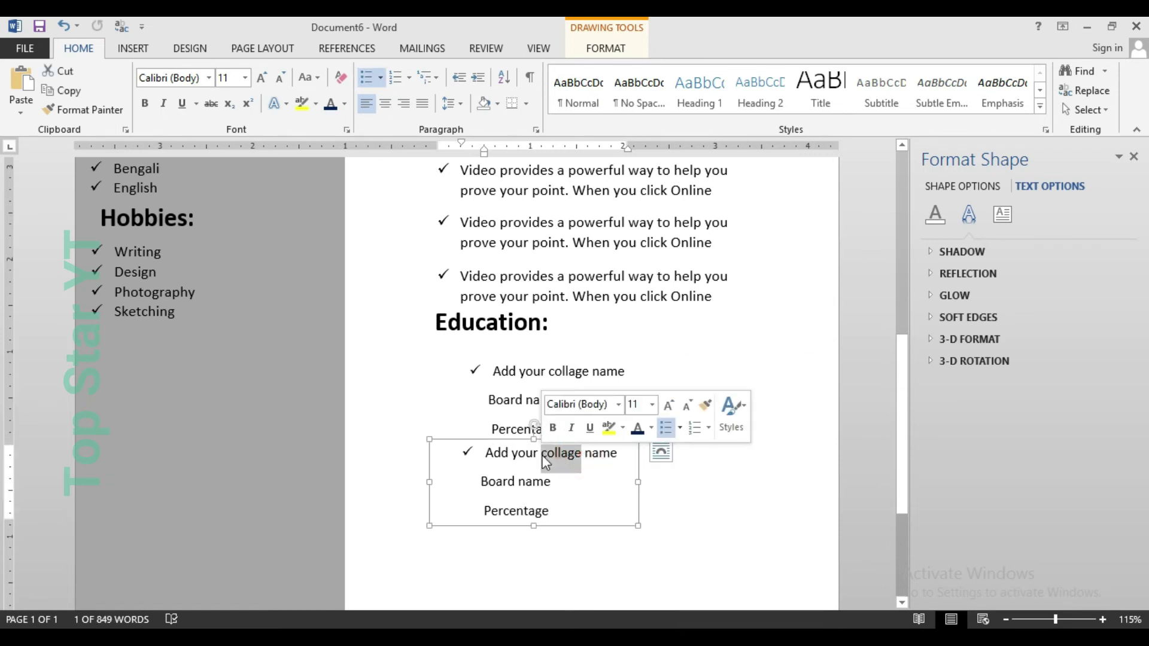
pyautogui.write('Scho')
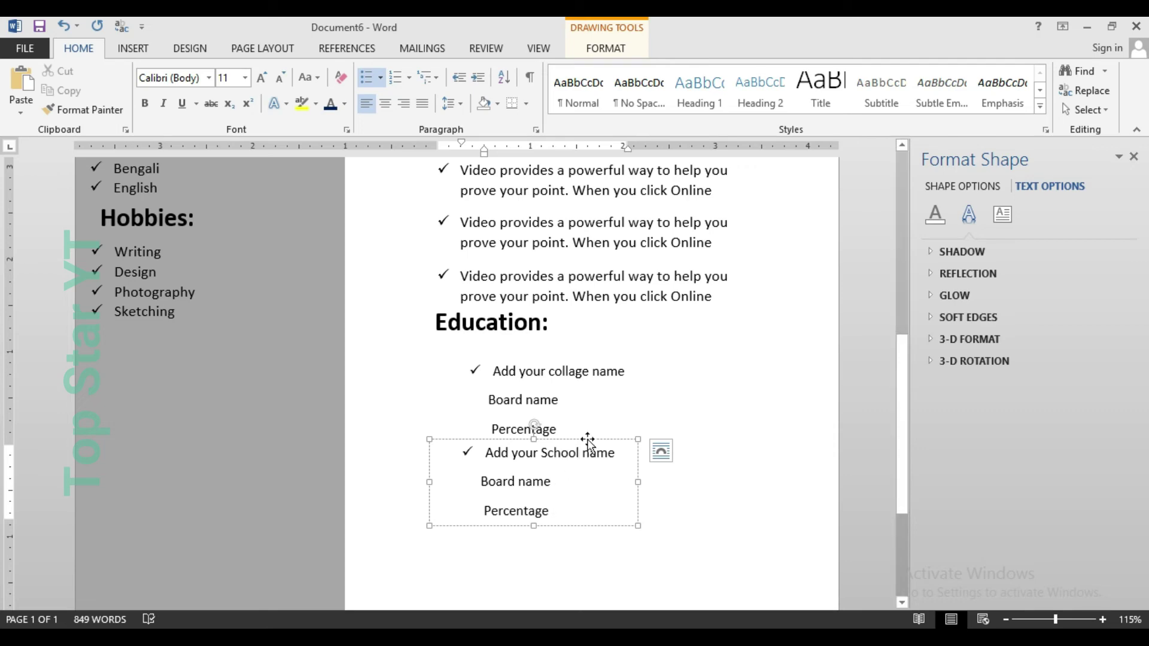
pyautogui.moveTo(587, 441); pyautogui.dragTo(583, 521)
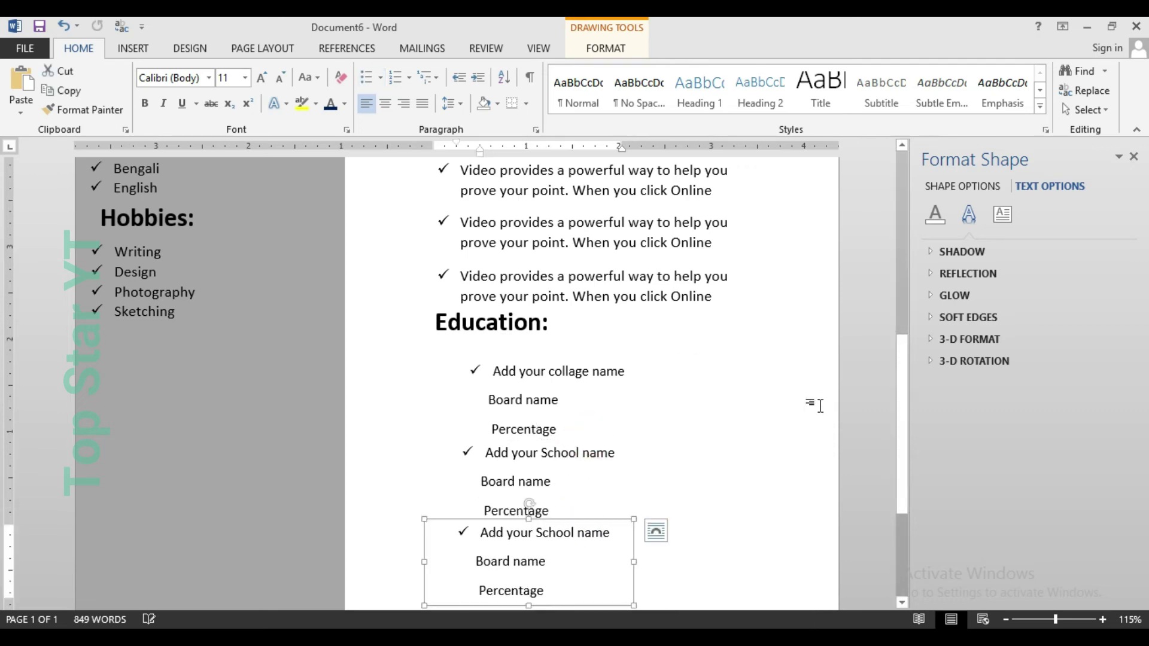
pyautogui.click(726, 453)
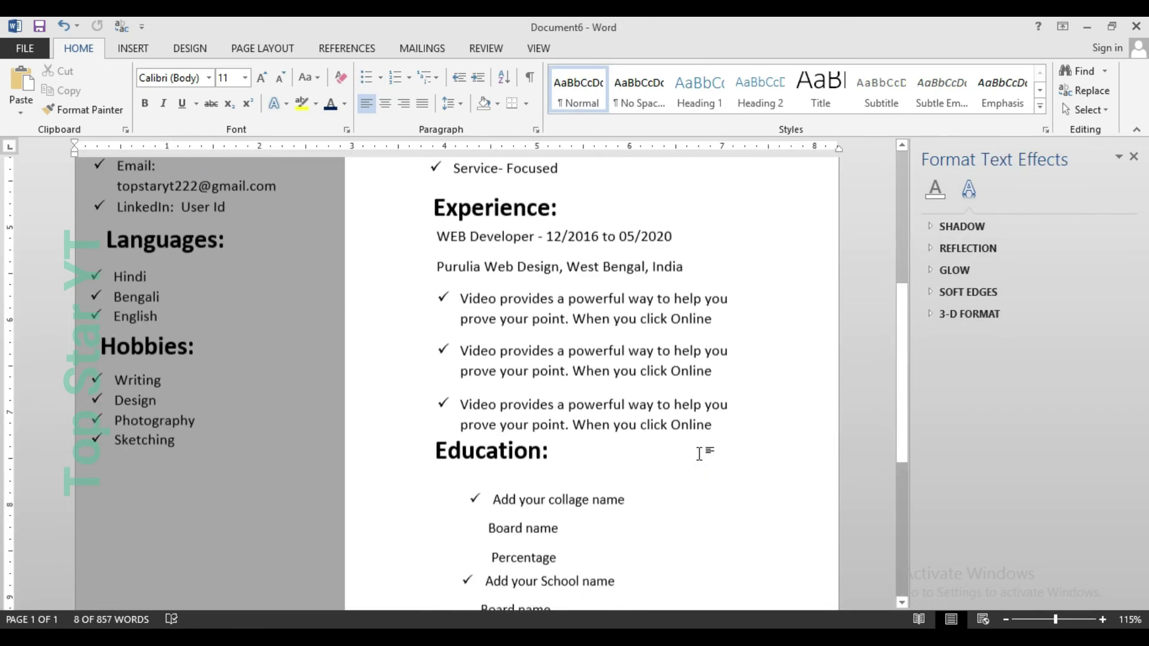
# - Tighten the spacing between the college entry and the two School entries
pyautogui.scroll(-3, 699, 453)
pyautogui.scroll(-1, 699, 454)
pyautogui.keyDown('ctrl'); pyautogui.scroll(-3, 698, 454); pyautogui.keyUp('ctrl')
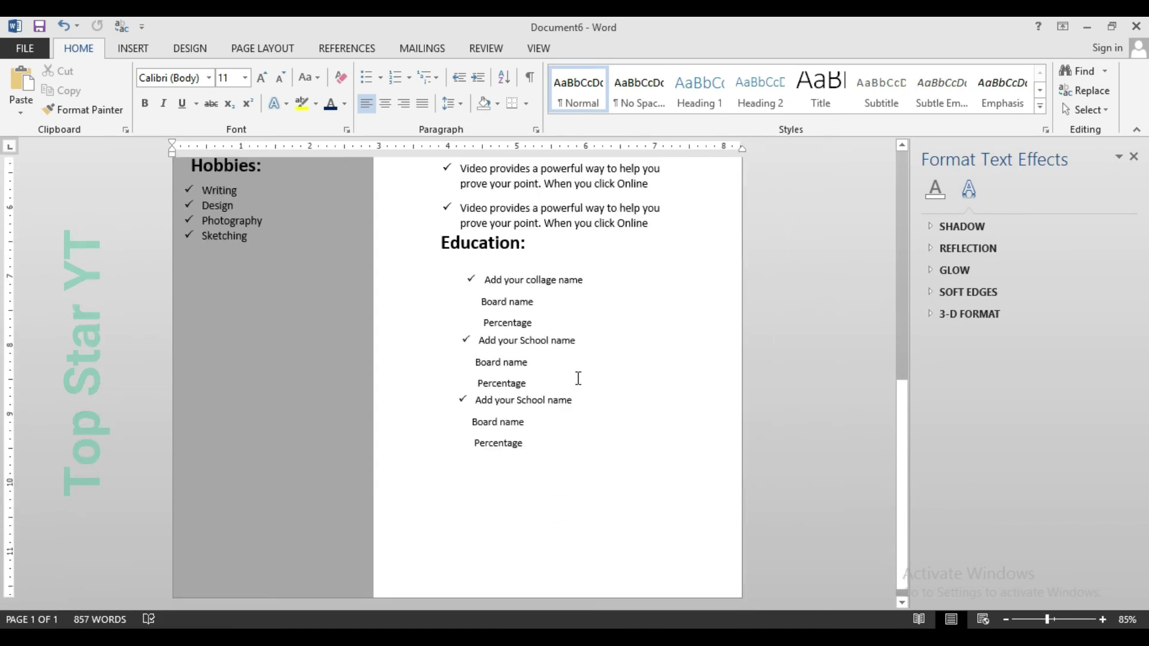
pyautogui.click(527, 389)
pyautogui.scroll(-3, 557, 479)
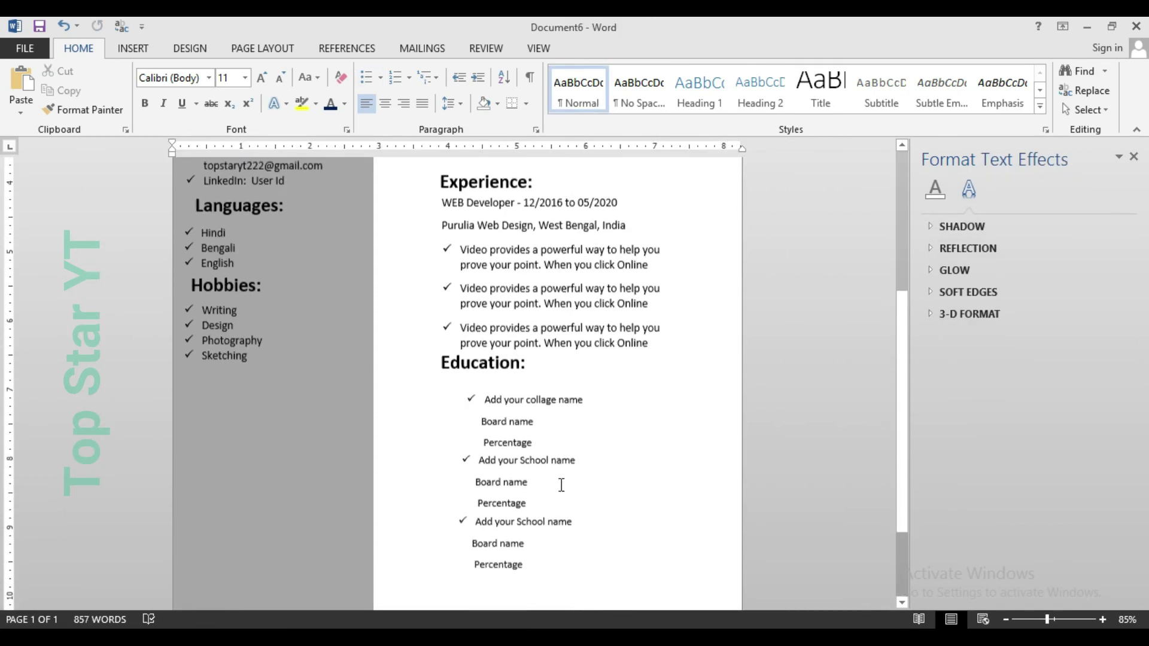
pyautogui.click(548, 396)
pyautogui.moveTo(544, 378); pyautogui.dragTo(544, 368)
pyautogui.click(553, 446)
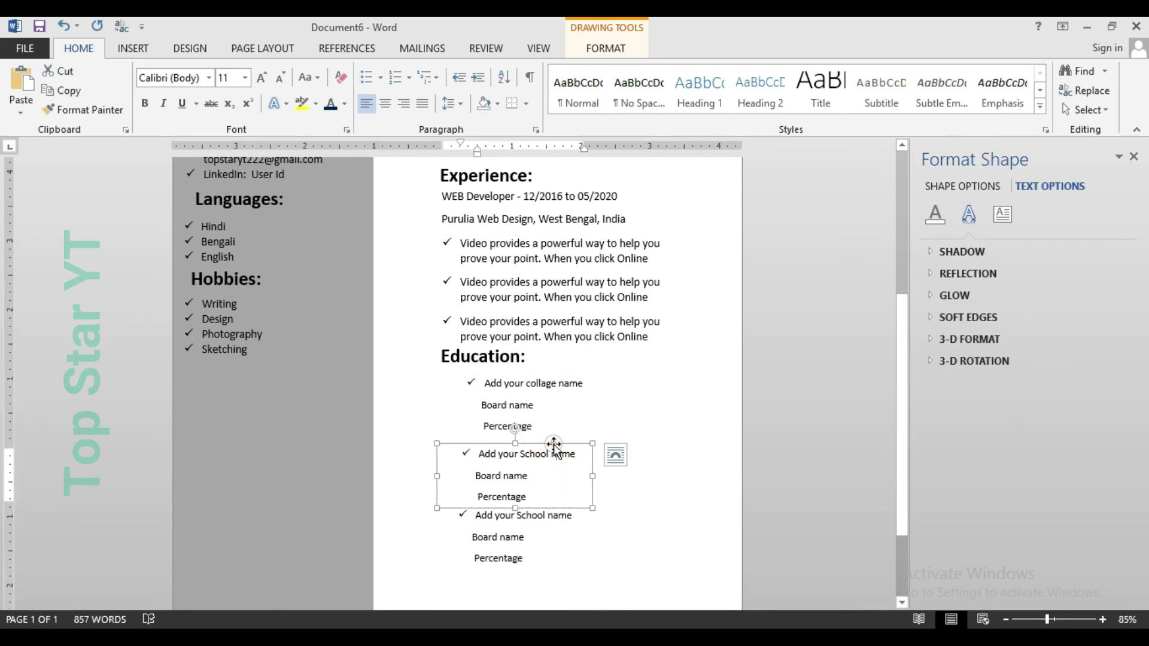
pyautogui.moveTo(553, 446); pyautogui.dragTo(554, 437)
pyautogui.moveTo(567, 512); pyautogui.dragTo(564, 506)
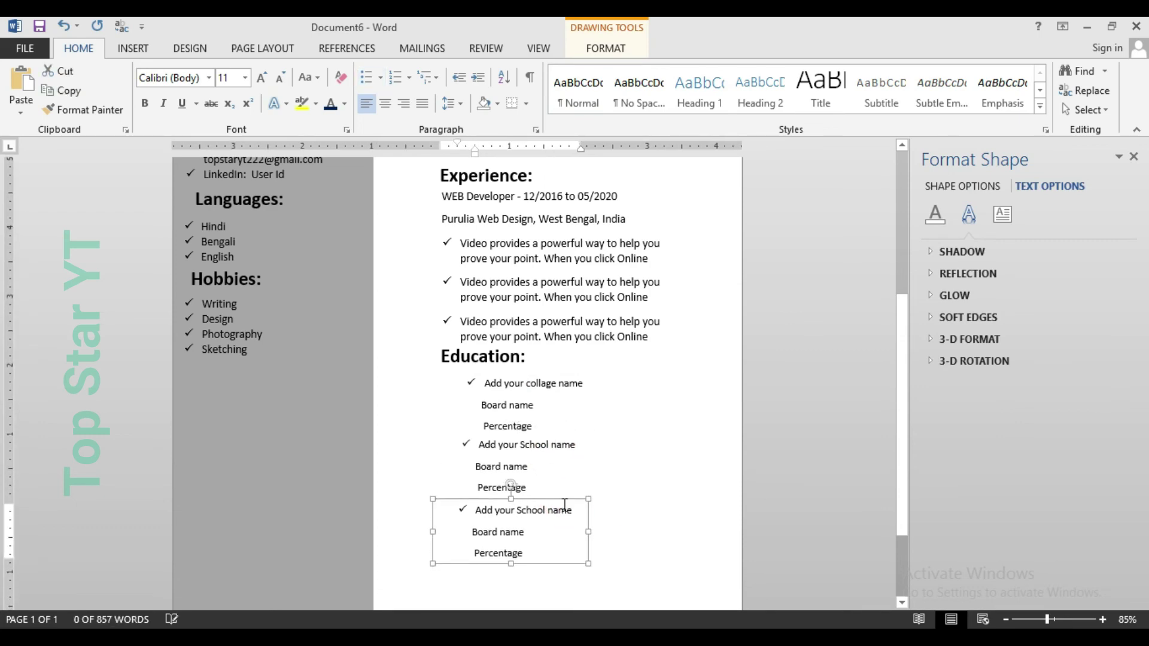
pyautogui.hotkey('ctrl', 'Home')
pyautogui.keyDown('ctrl'); pyautogui.scroll(-6, 598, 556); pyautogui.keyUp('ctrl')
pyautogui.keyDown('ctrl'); pyautogui.scroll(3, 598, 557); pyautogui.keyUp('ctrl')
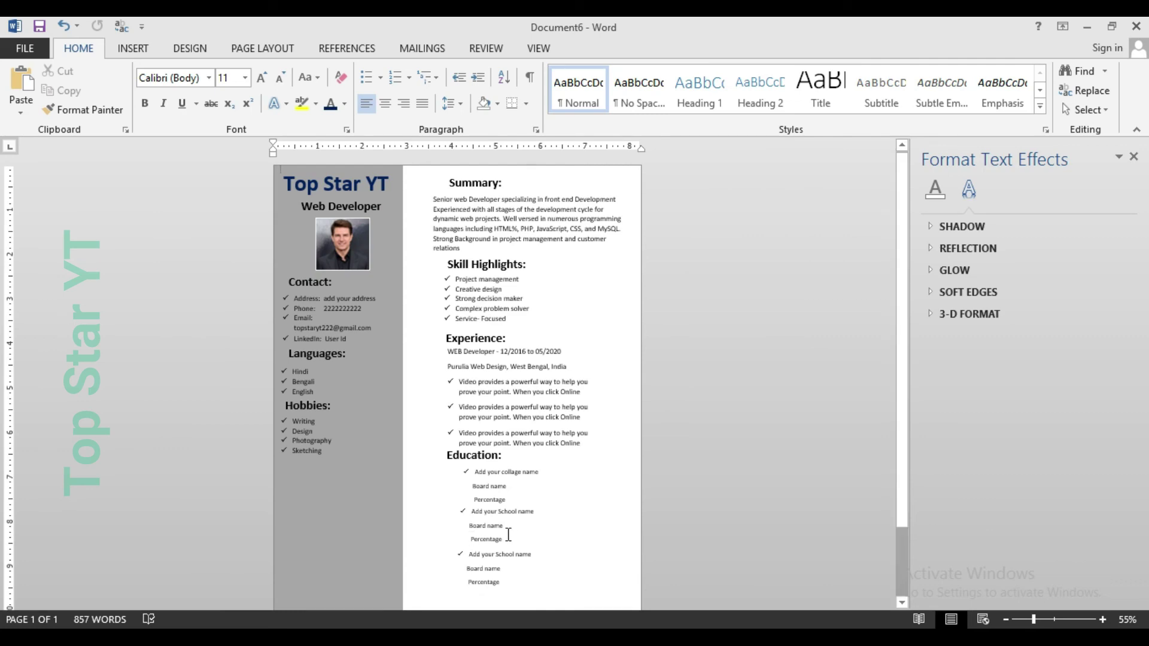
pyautogui.keyDown('ctrl'); pyautogui.scroll(7, 508, 534); pyautogui.keyUp('ctrl')
pyautogui.scroll(-1, 508, 533)
pyautogui.scroll(-8, 508, 533)
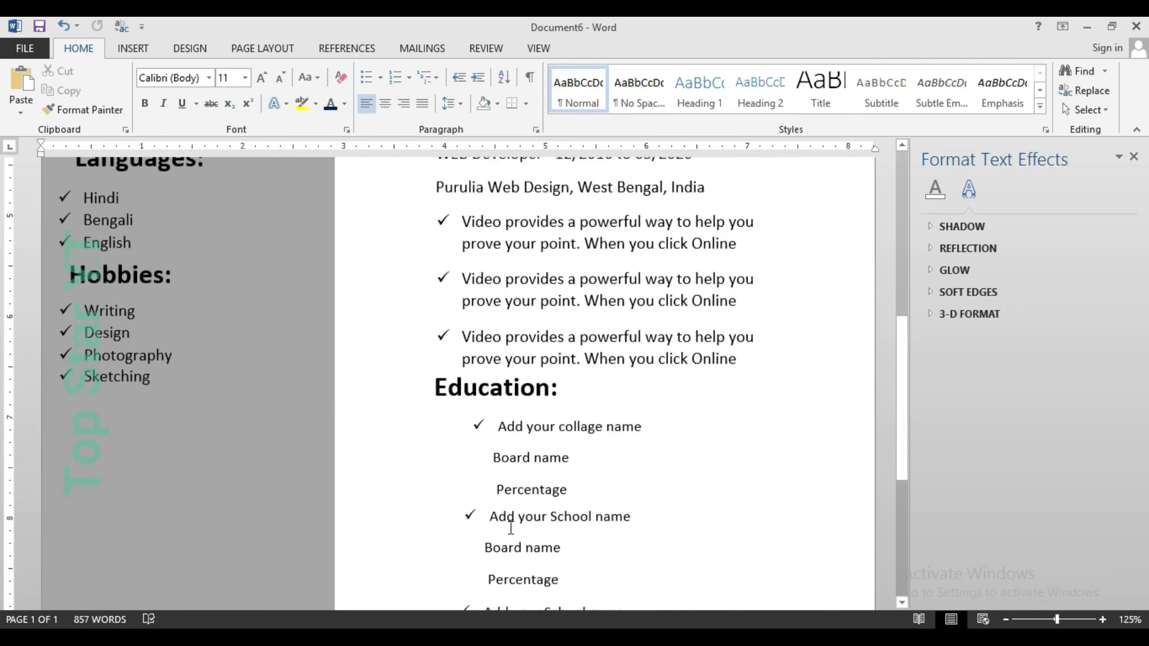
pyautogui.scroll(-6, 508, 534)
pyautogui.scroll(4, 509, 528)
pyautogui.scroll(1, 511, 257)
pyautogui.click(521, 223)
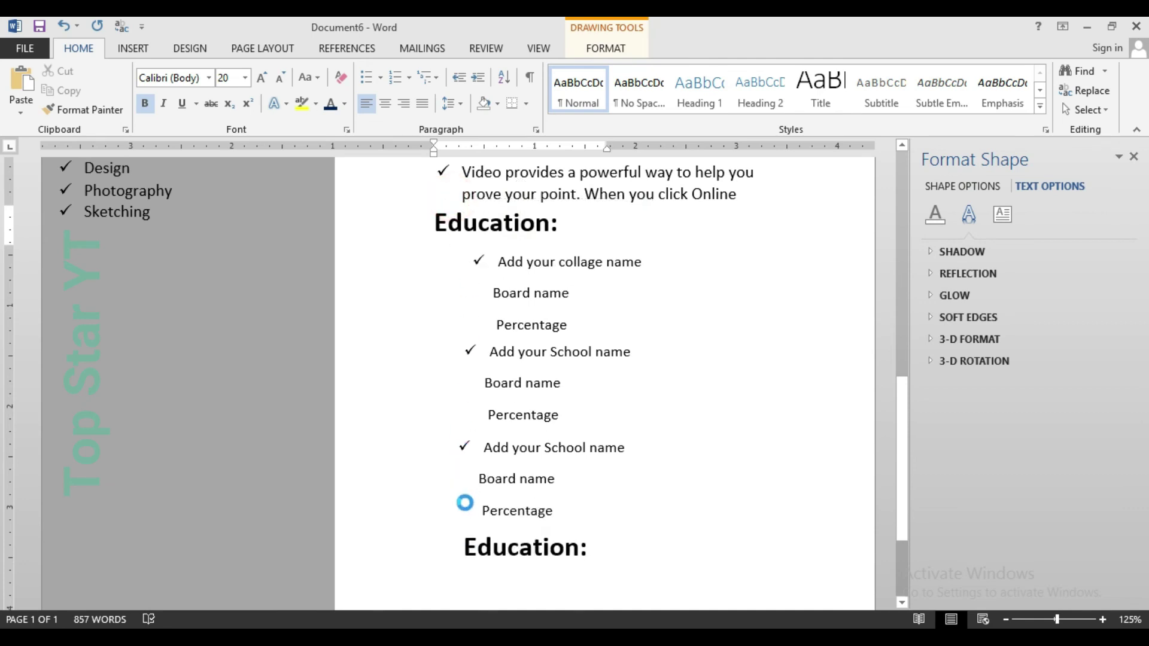
# - Copy the Education heading below the last entry and change its text to Certifications
pyautogui.moveTo(452, 198); pyautogui.dragTo(450, 490)
pyautogui.scroll(-3, 539, 455)
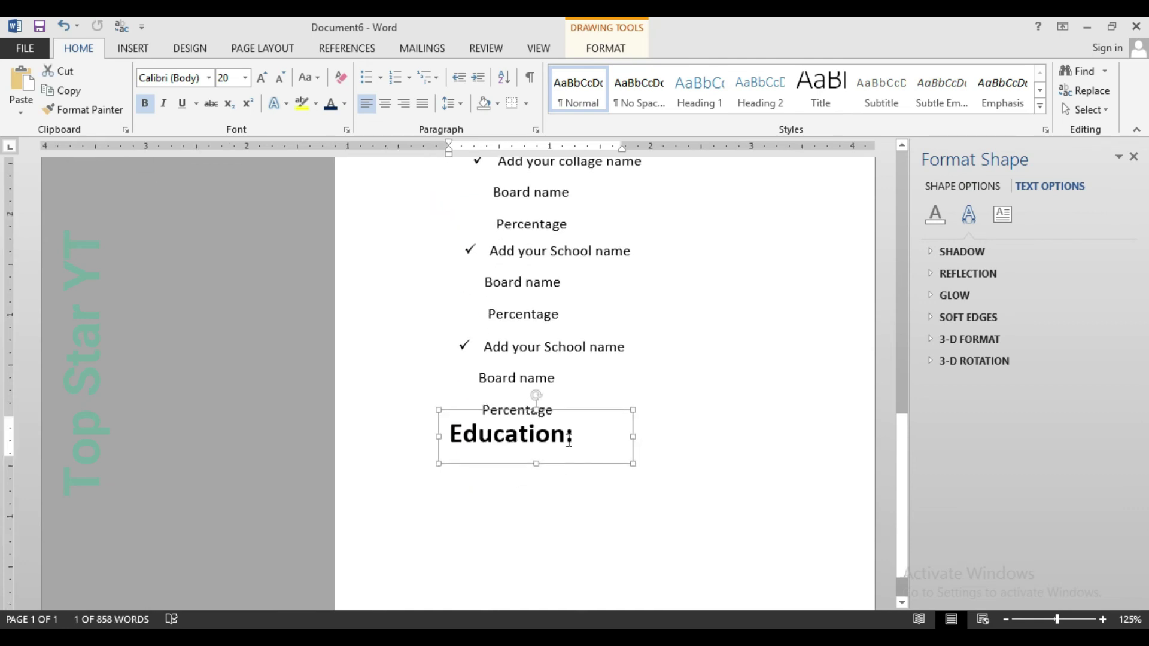
pyautogui.hotkey('ctrl', 'a')
pyautogui.hotkey('alt', 'Tab')
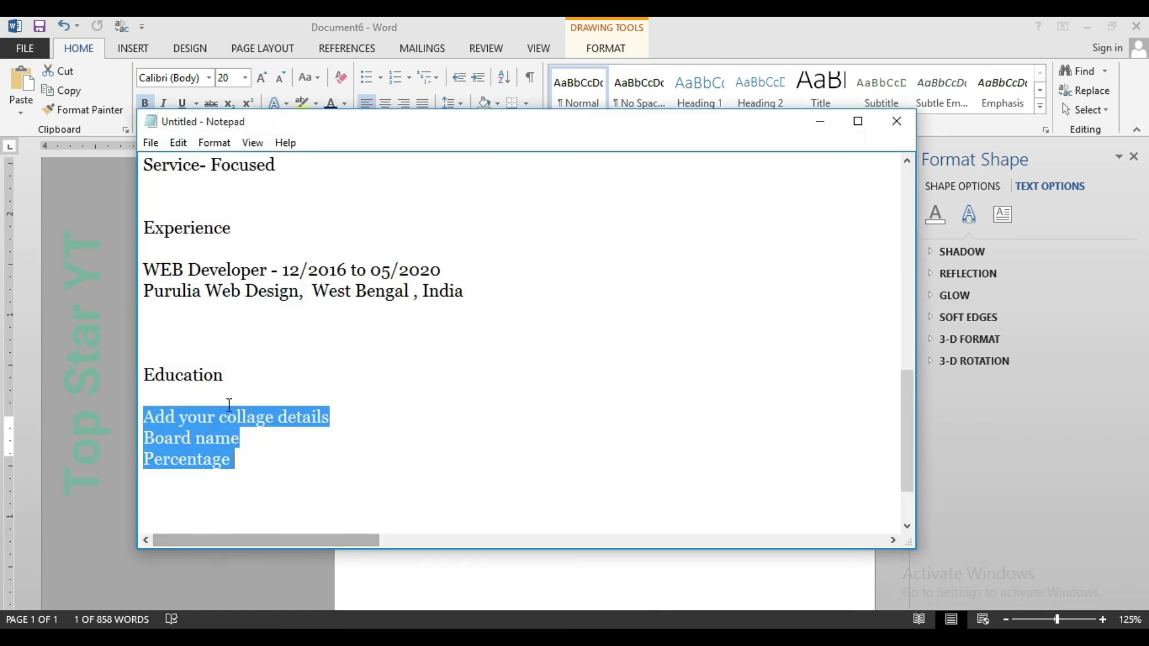
pyautogui.moveTo(267, 474); pyautogui.dragTo(118, 463)
pyautogui.hotkey('ctrl', 'c')
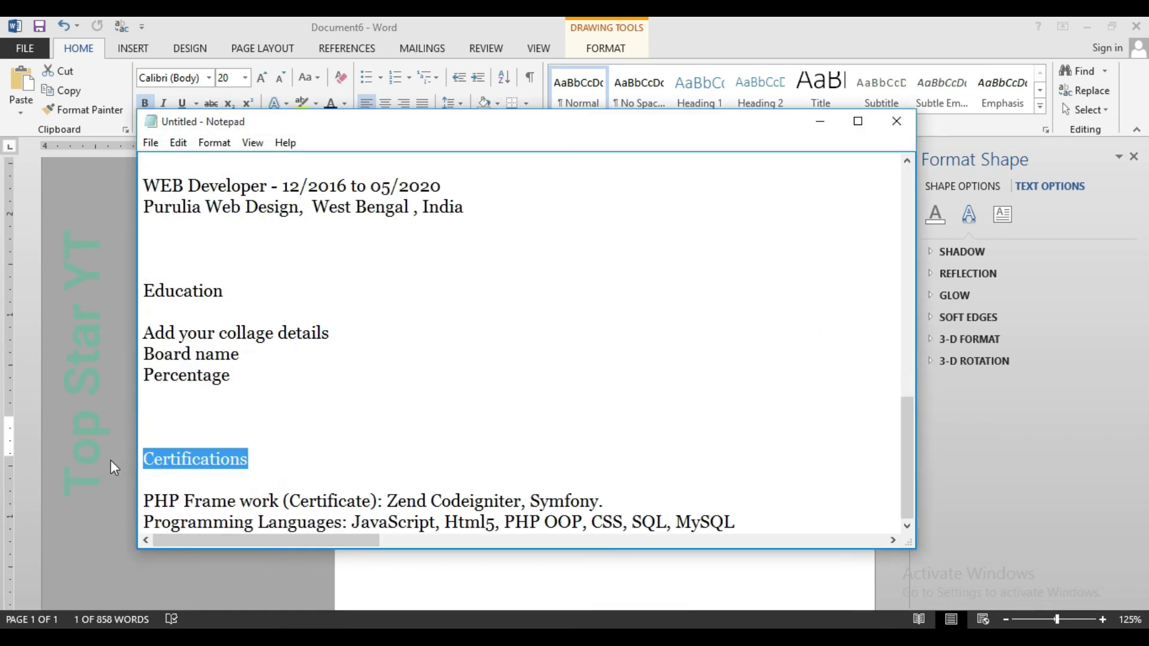
pyautogui.click(820, 120)
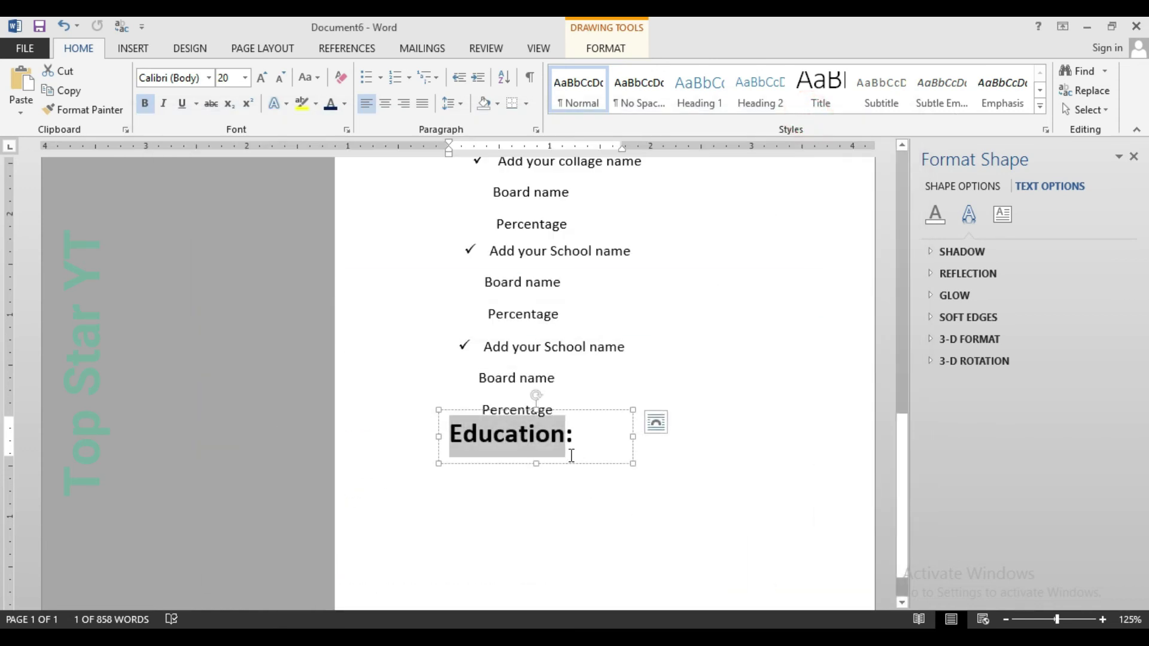
pyautogui.hotkey('ctrl', 'v')
# - Copy a School entry box under Certifications and replace its text with the two certification lines
pyautogui.scroll(-1, 588, 418)
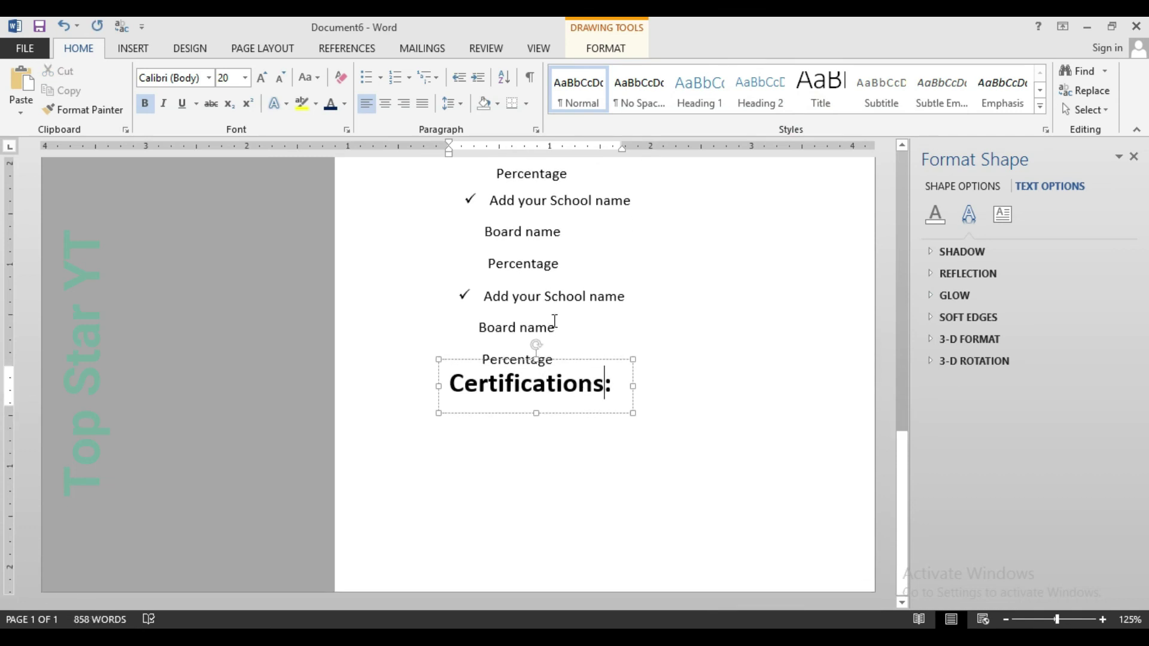
pyautogui.click(548, 300)
pyautogui.moveTo(579, 284); pyautogui.dragTo(579, 421)
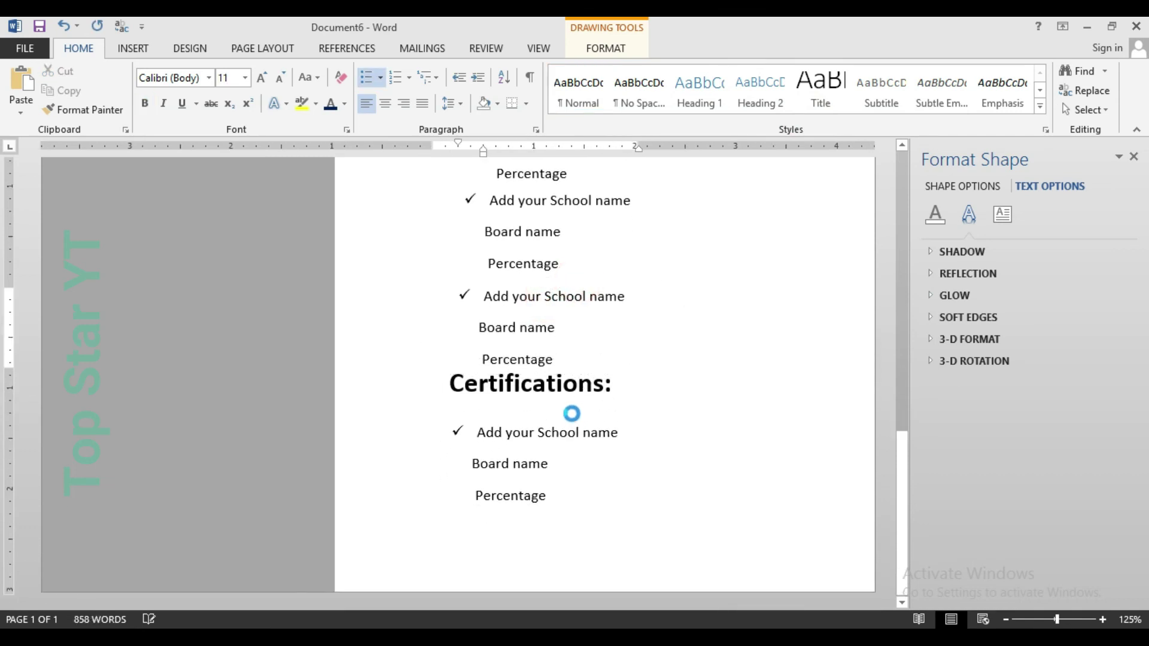
pyautogui.moveTo(459, 430); pyautogui.dragTo(549, 508)
pyautogui.press('Delete')
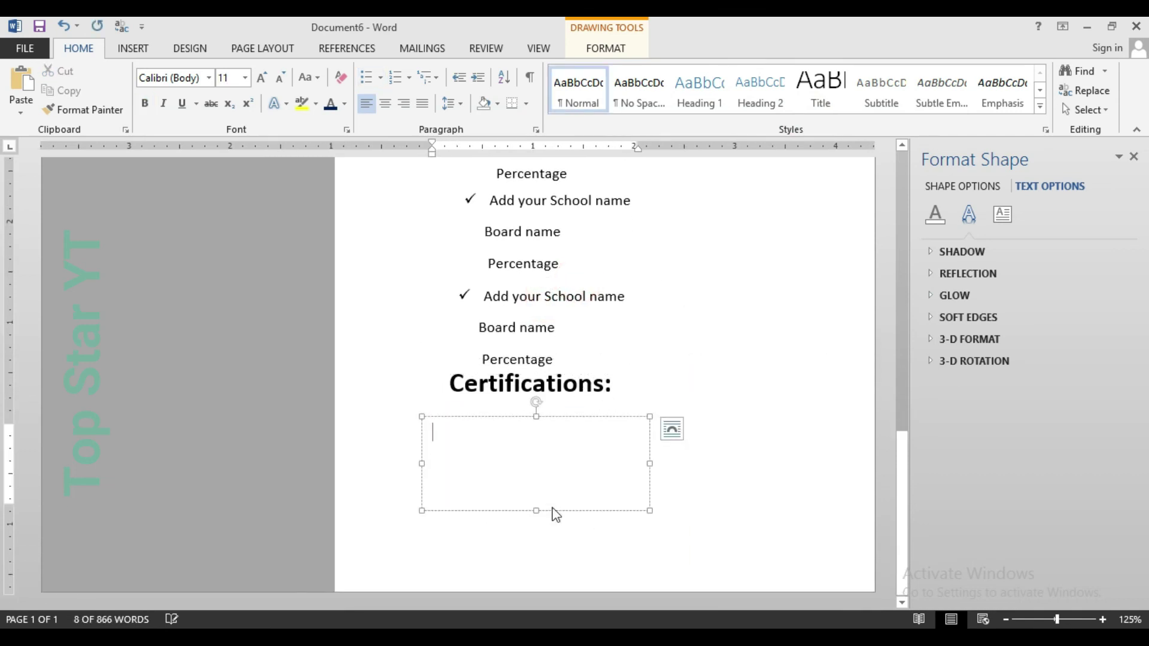
pyautogui.hotkey('alt', 'Tab')
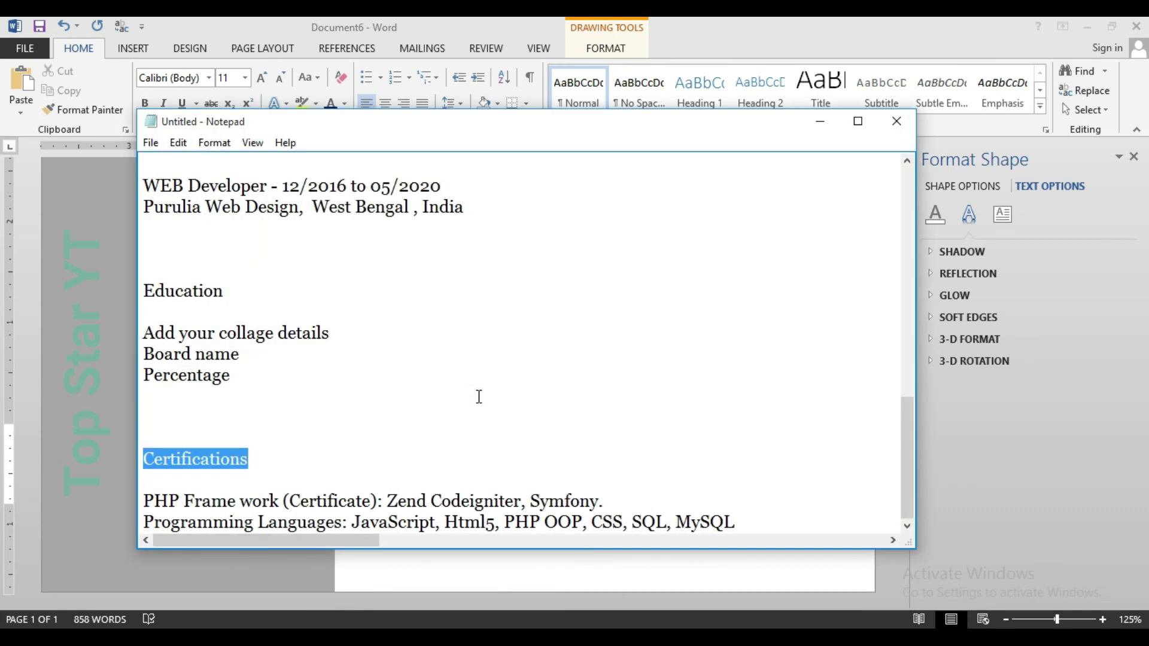
pyautogui.moveTo(144, 497); pyautogui.dragTo(781, 522)
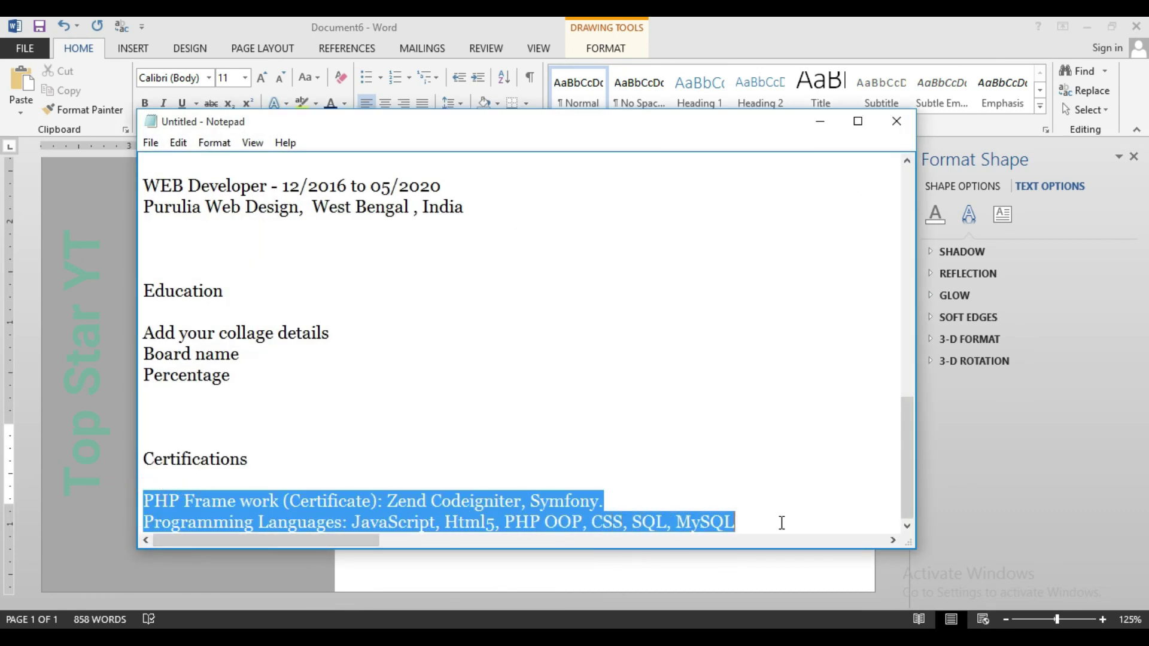
pyautogui.click(820, 121)
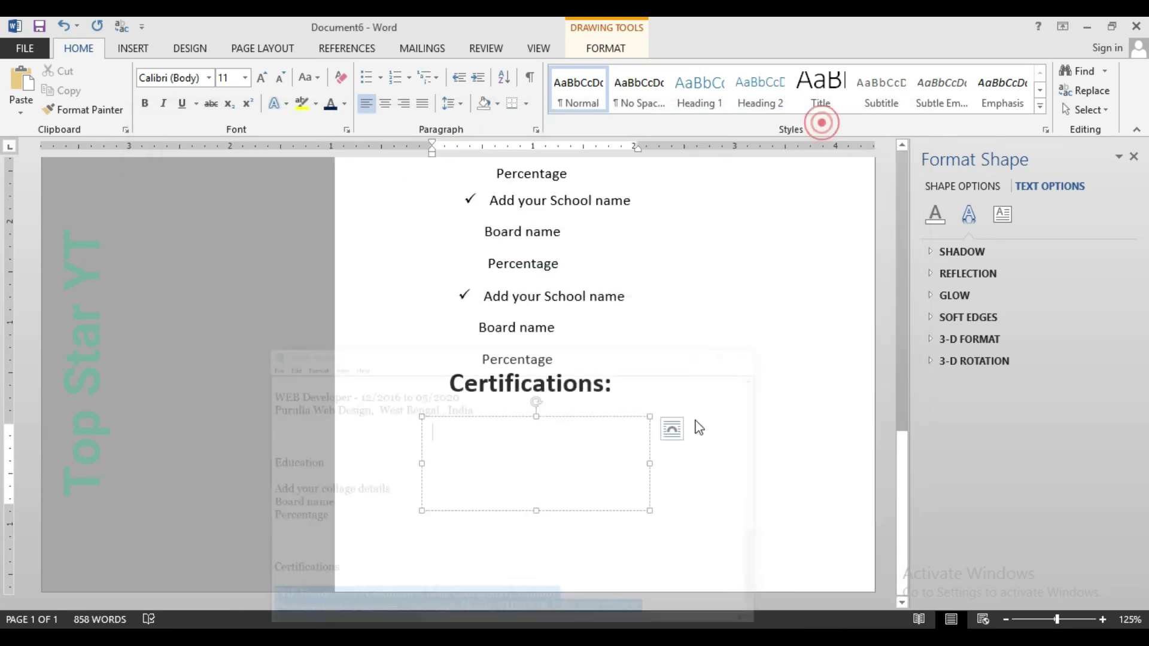
pyautogui.hotkey('ctrl', 'v')
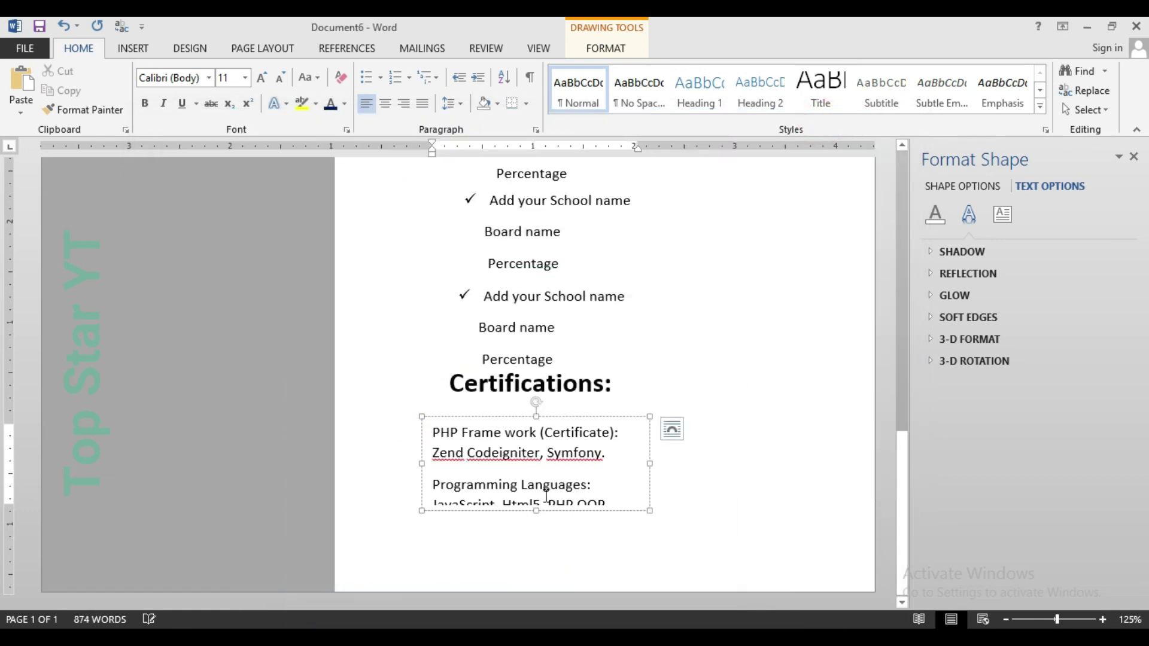
# - Enlarge the certification box and correct the CodeIgniter and Symfony spellings
pyautogui.moveTo(536, 511); pyautogui.dragTo(535, 565)
pyautogui.moveTo(650, 491); pyautogui.dragTo(871, 459)
pyautogui.rightClick(678, 435)
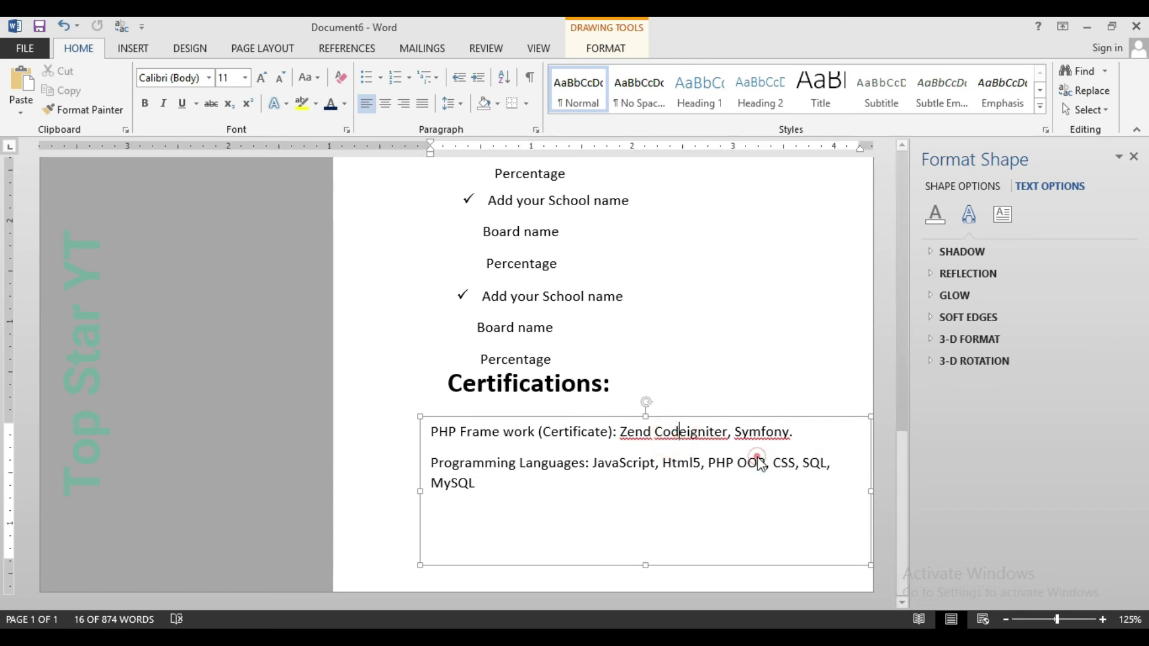
pyautogui.click(748, 456)
pyautogui.rightClick(778, 435)
pyautogui.click(820, 462)
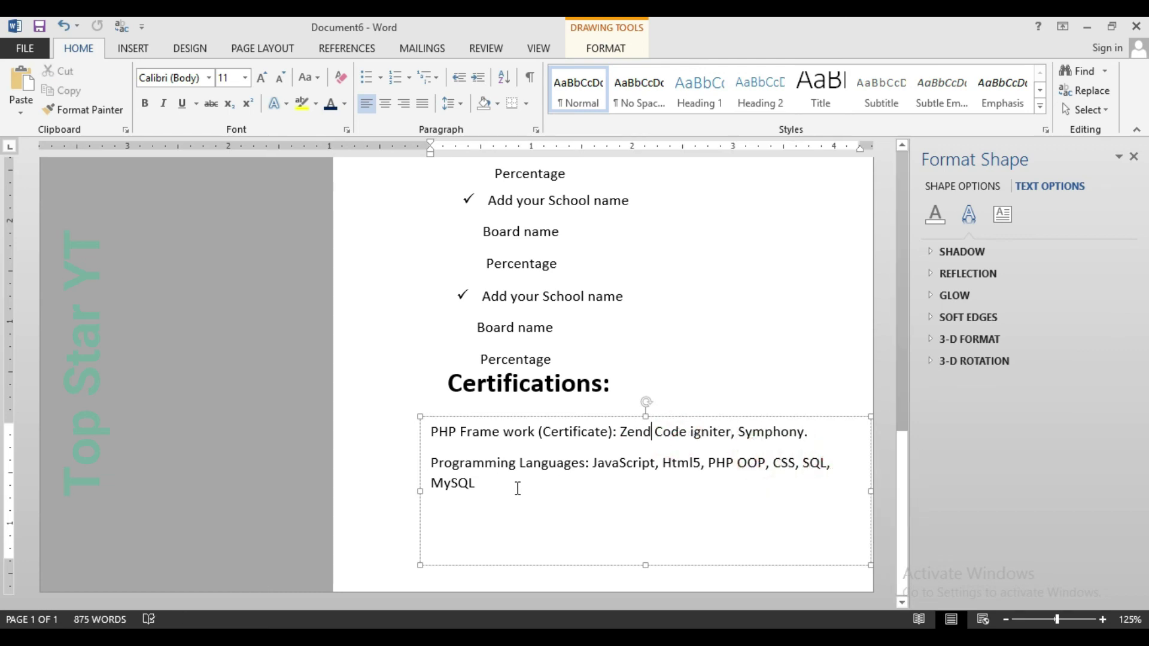
pyautogui.scroll(5, 710, 379)
pyautogui.scroll(3, 710, 379)
pyautogui.scroll(-8, 710, 379)
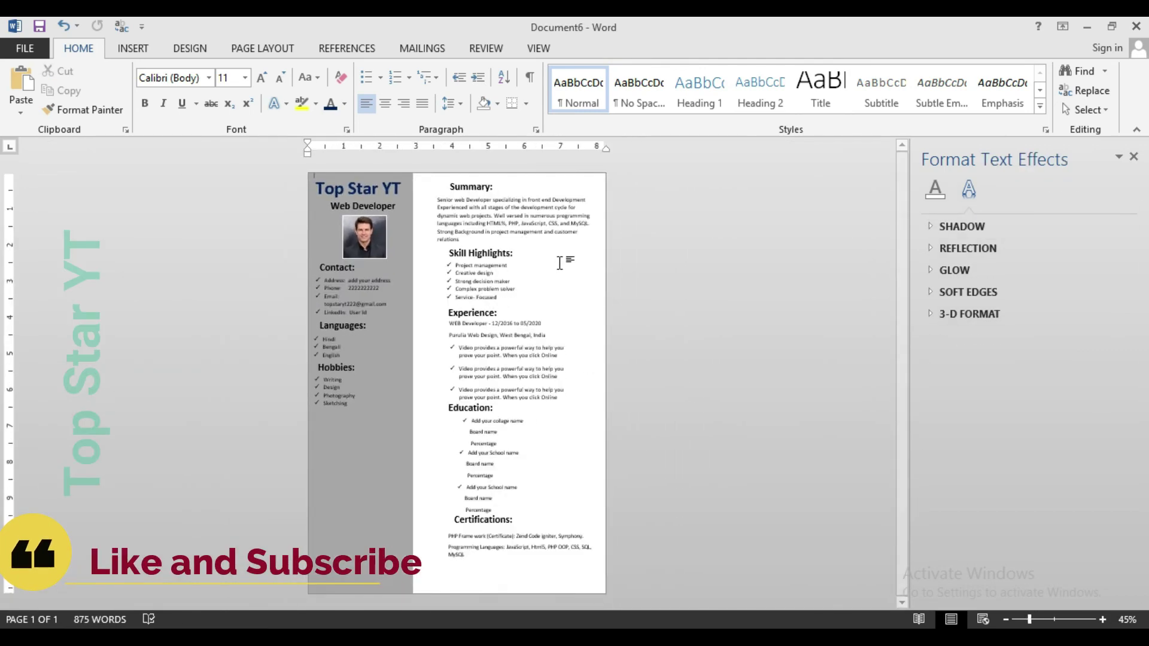
# - Add arrow bullets to the Certifications, Education and Experience headings in the right column
pyautogui.click(459, 523)
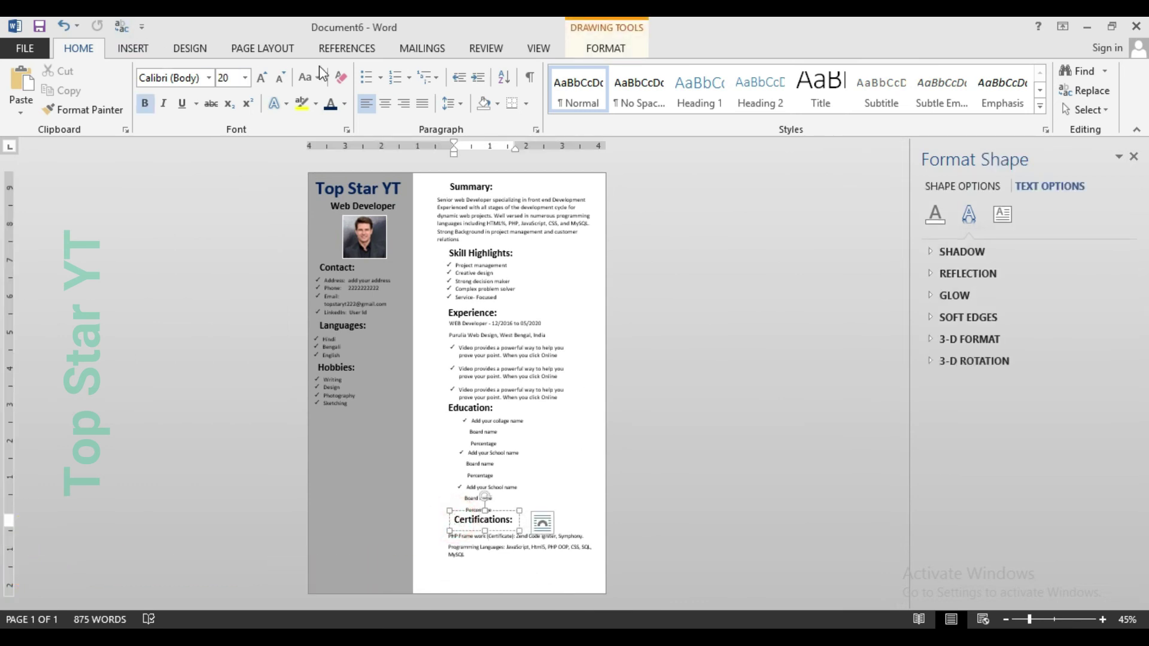
pyautogui.click(382, 77)
pyautogui.click(419, 124)
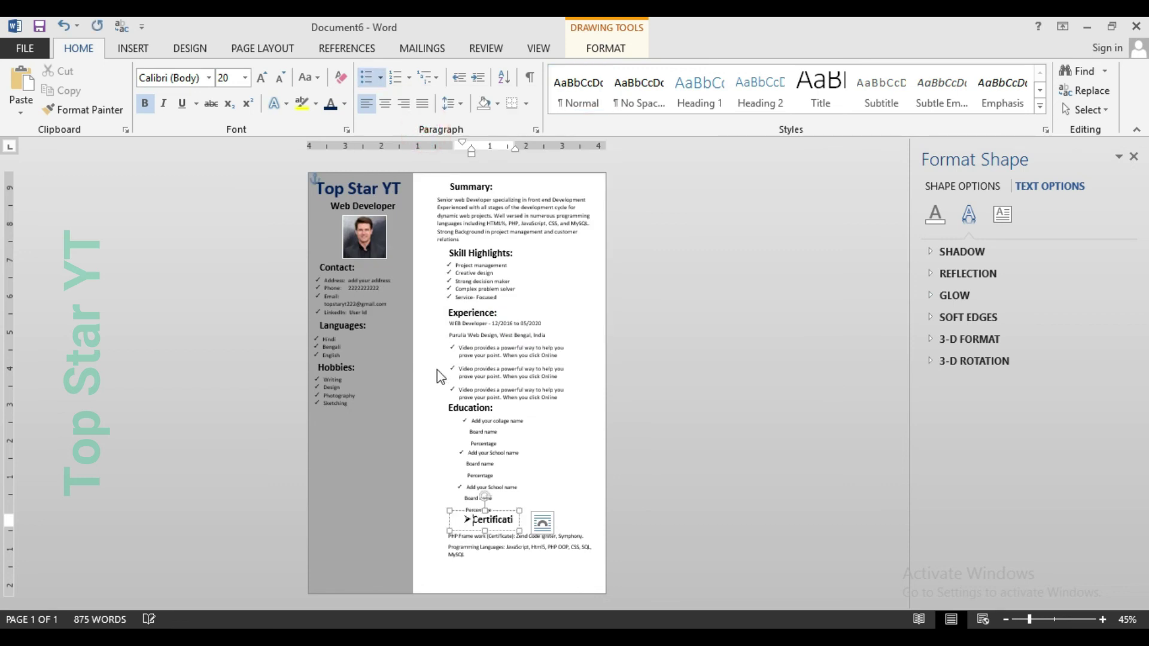
pyautogui.click(449, 409)
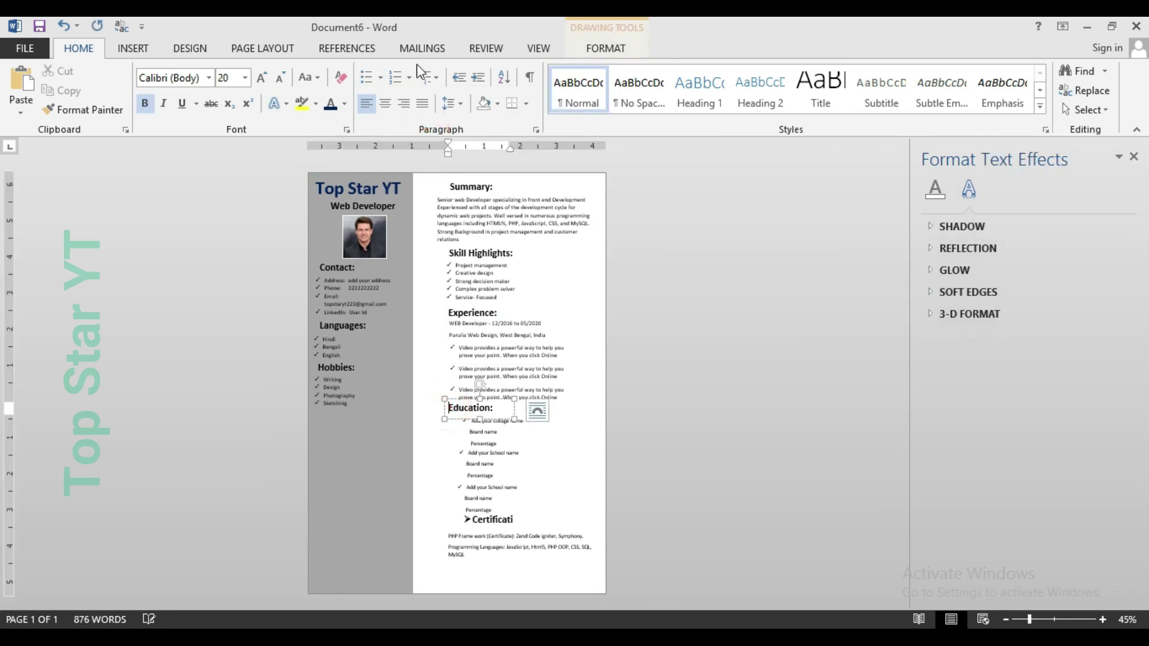
pyautogui.click(380, 77)
pyautogui.click(380, 128)
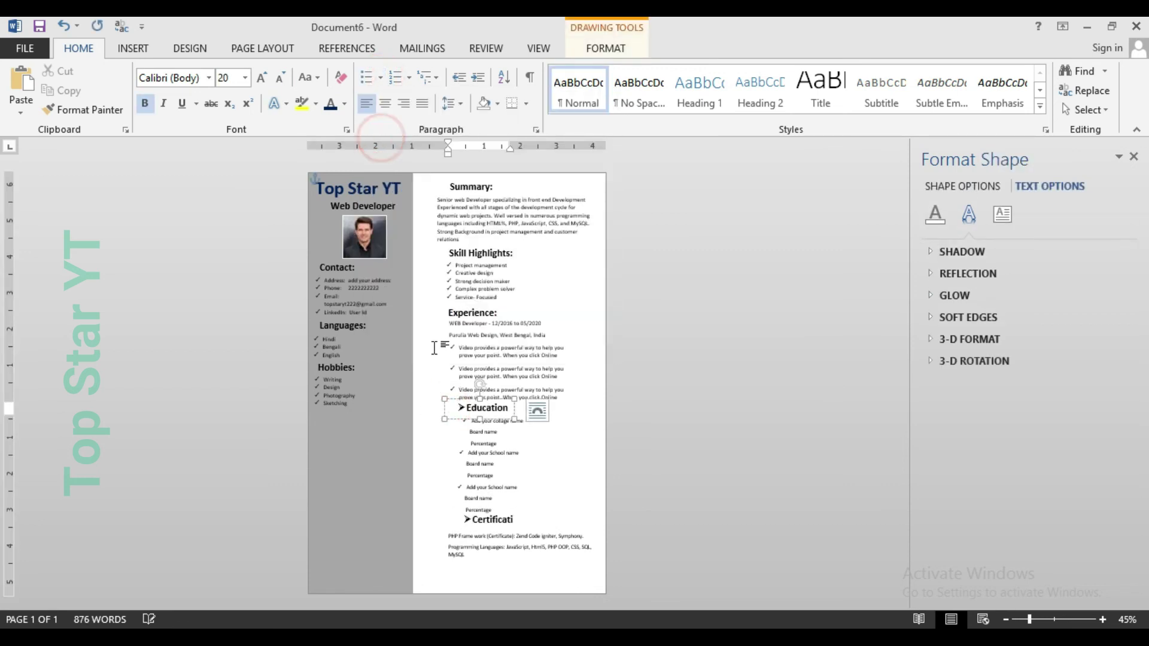
pyautogui.click(450, 317)
pyautogui.click(381, 77)
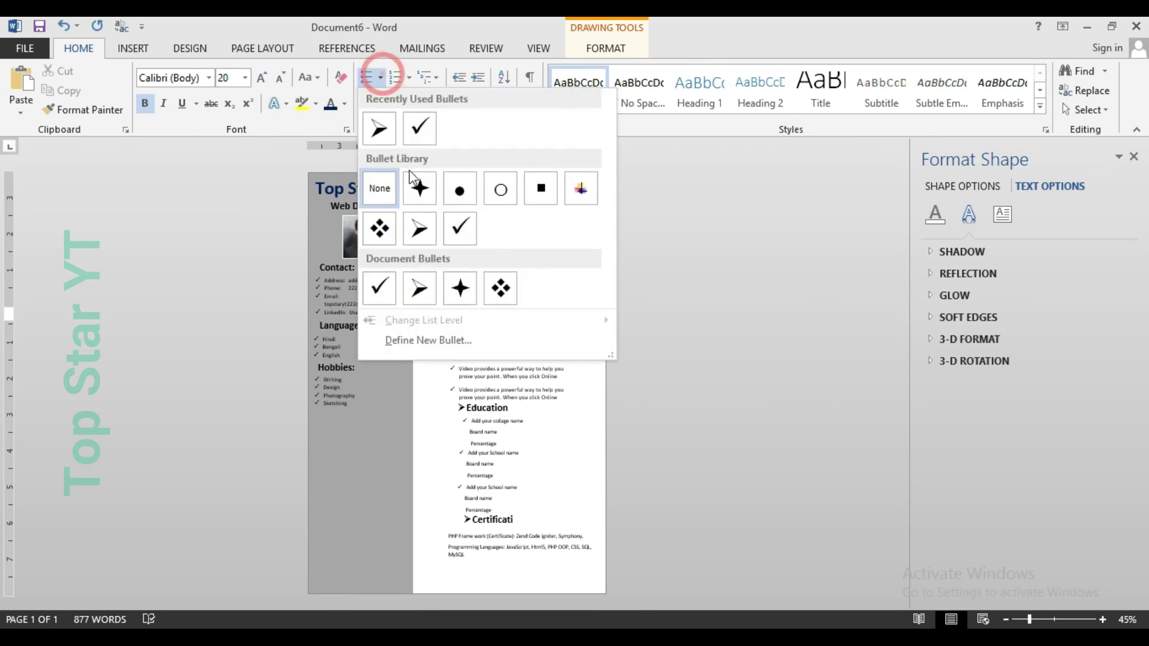
pyautogui.click(381, 128)
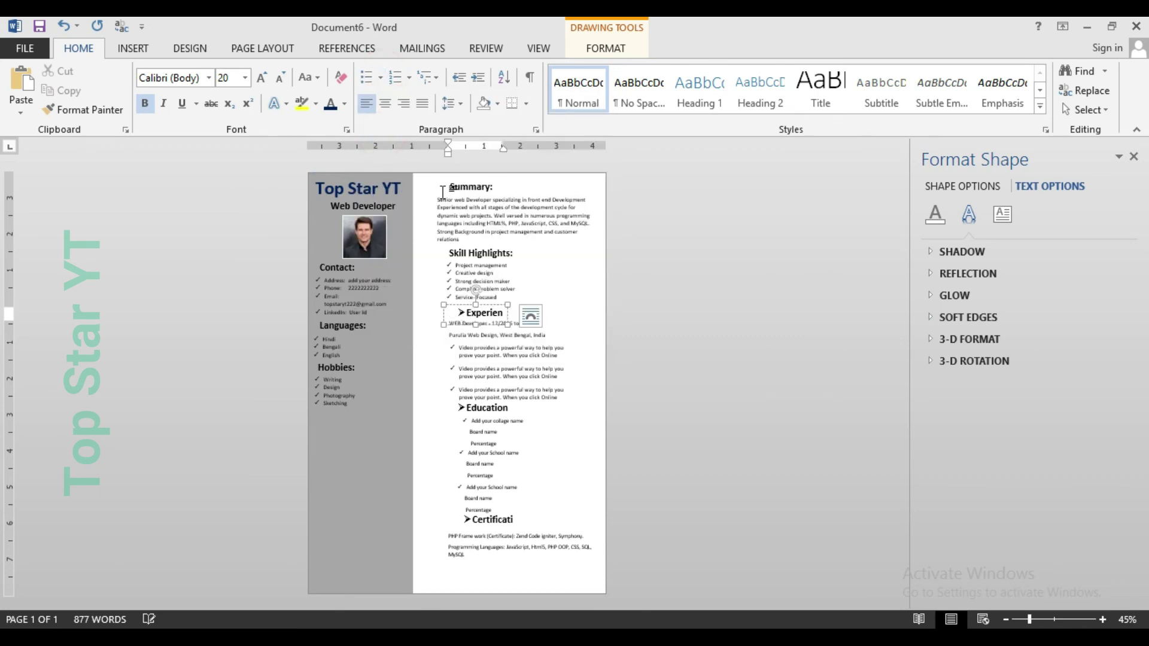
# - Add arrow bullets to the Summary and Skill Highlights headings
pyautogui.click(380, 78)
pyautogui.click(383, 135)
pyautogui.click(452, 252)
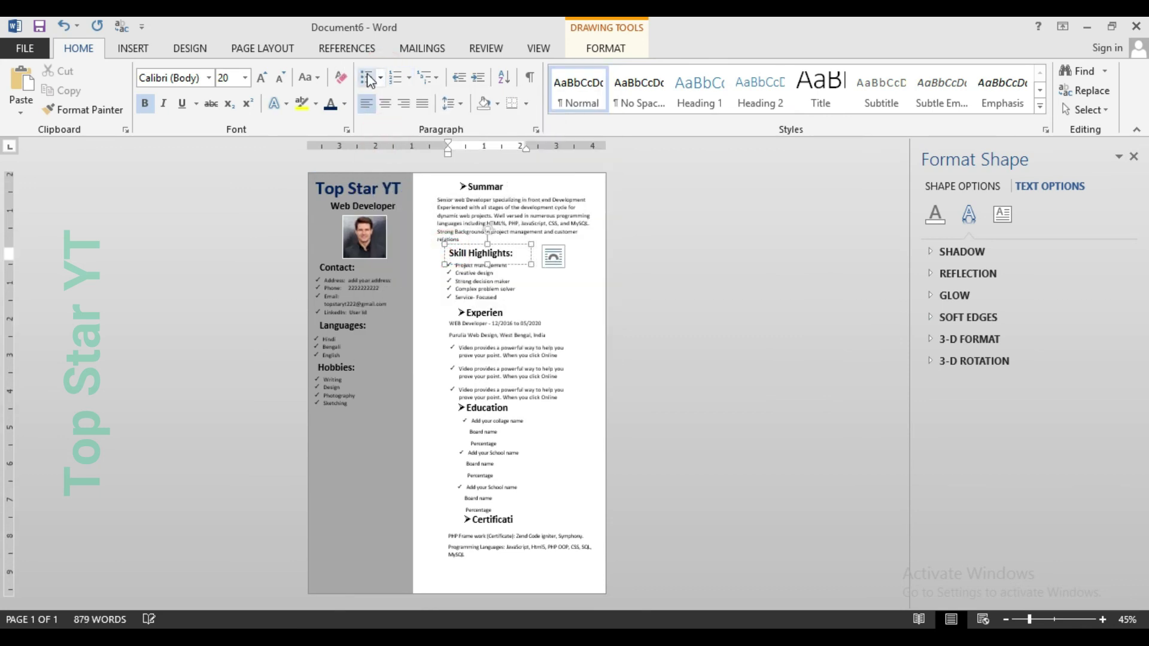
pyautogui.click(380, 77)
pyautogui.click(380, 127)
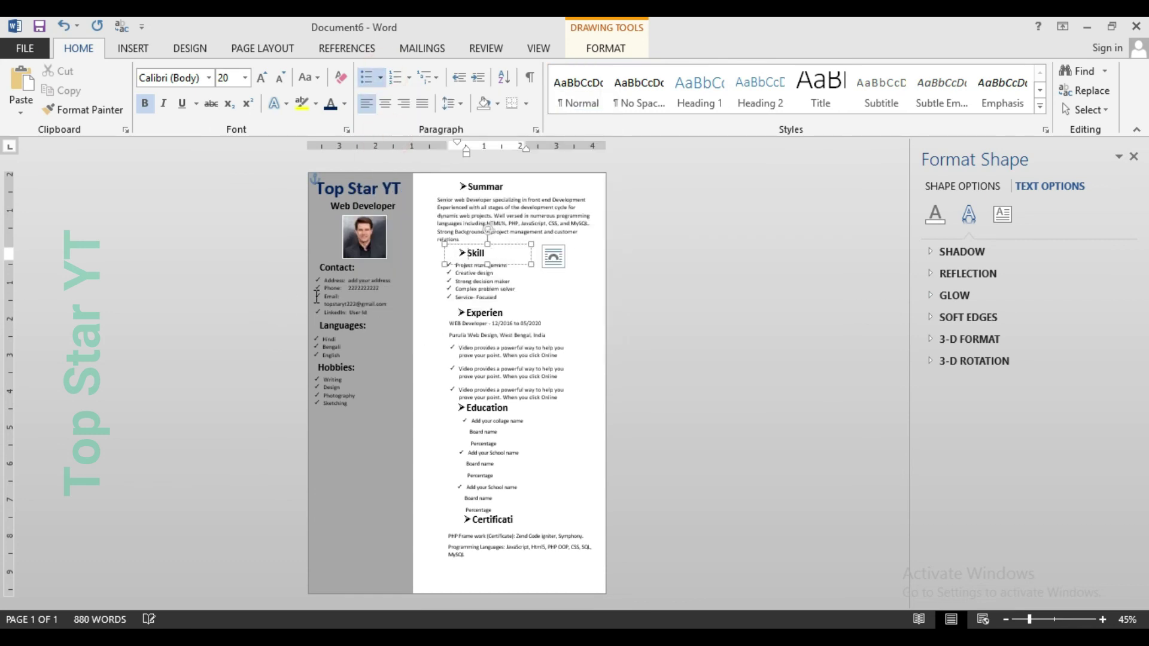
# - Add arrow bullets to the sidebar's Contact, Languages and Hobbies headings
pyautogui.click(380, 77)
pyautogui.click(381, 127)
pyautogui.click(343, 326)
pyautogui.click(380, 77)
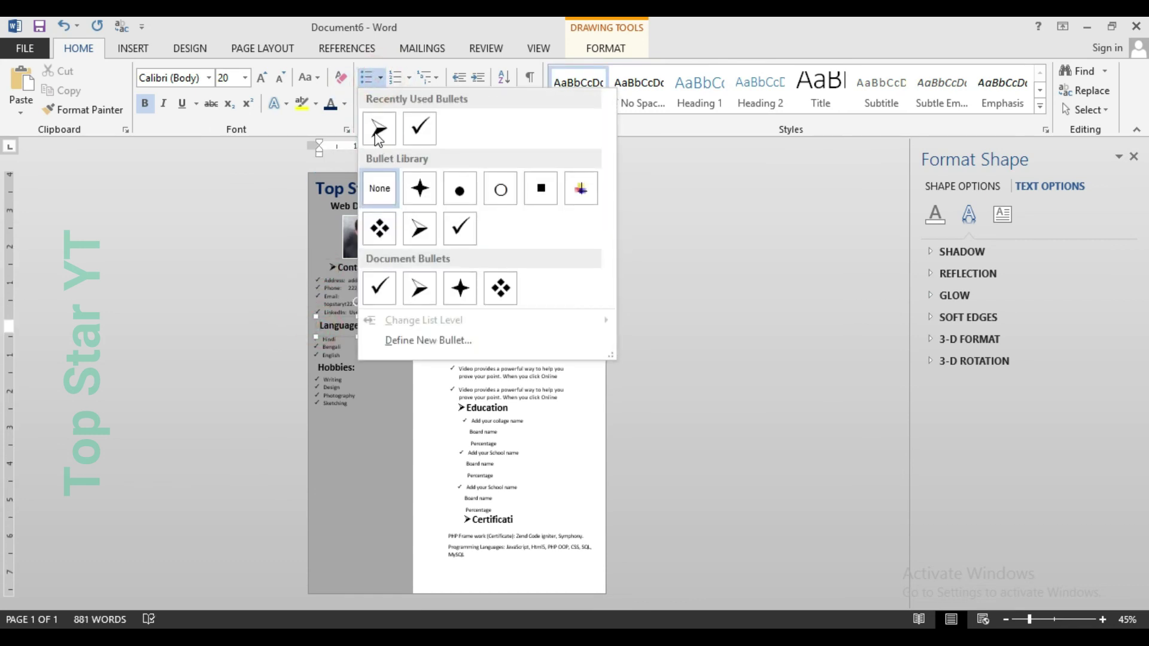
pyautogui.click(381, 127)
pyautogui.click(328, 367)
pyautogui.click(380, 78)
pyautogui.click(381, 127)
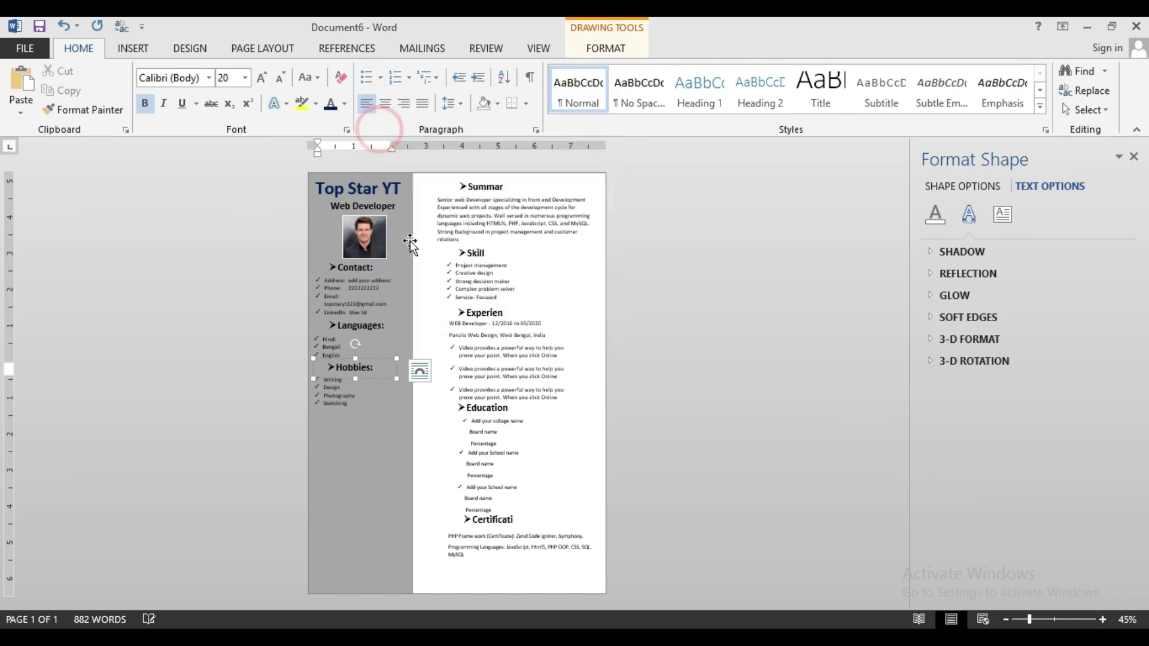
pyautogui.click(672, 359)
pyautogui.keyDown('ctrl'); pyautogui.scroll(6, 396, 303); pyautogui.keyUp('ctrl')
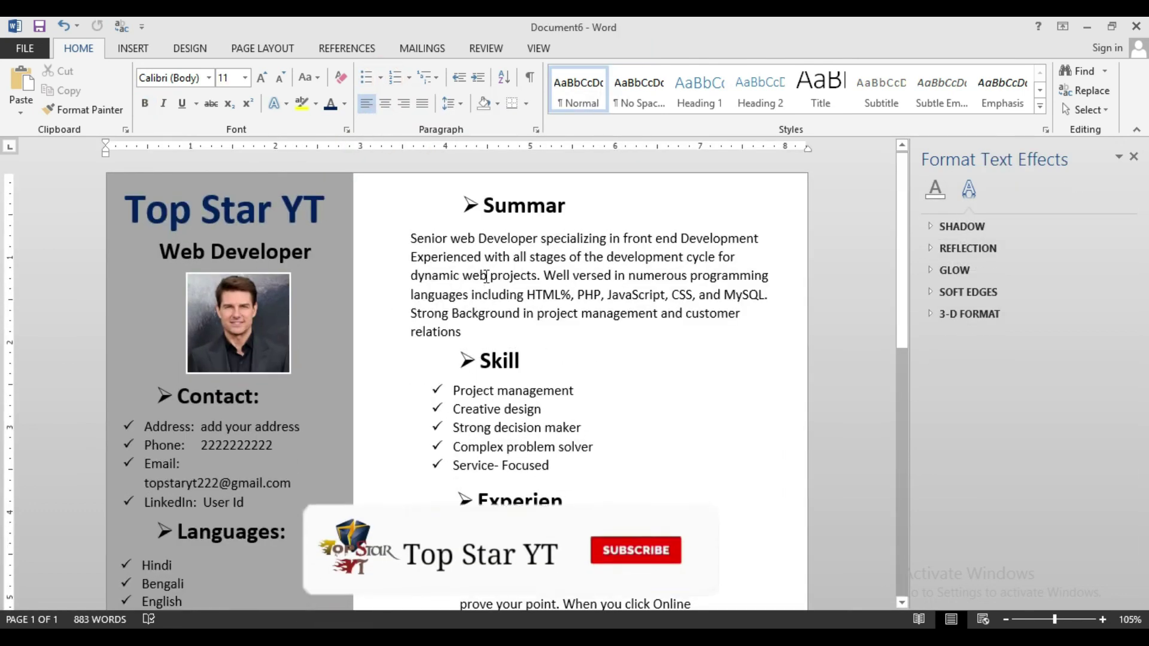
pyautogui.scroll(-2, 486, 277)
pyautogui.scroll(-2, 486, 277)
pyautogui.scroll(-1, 486, 277)
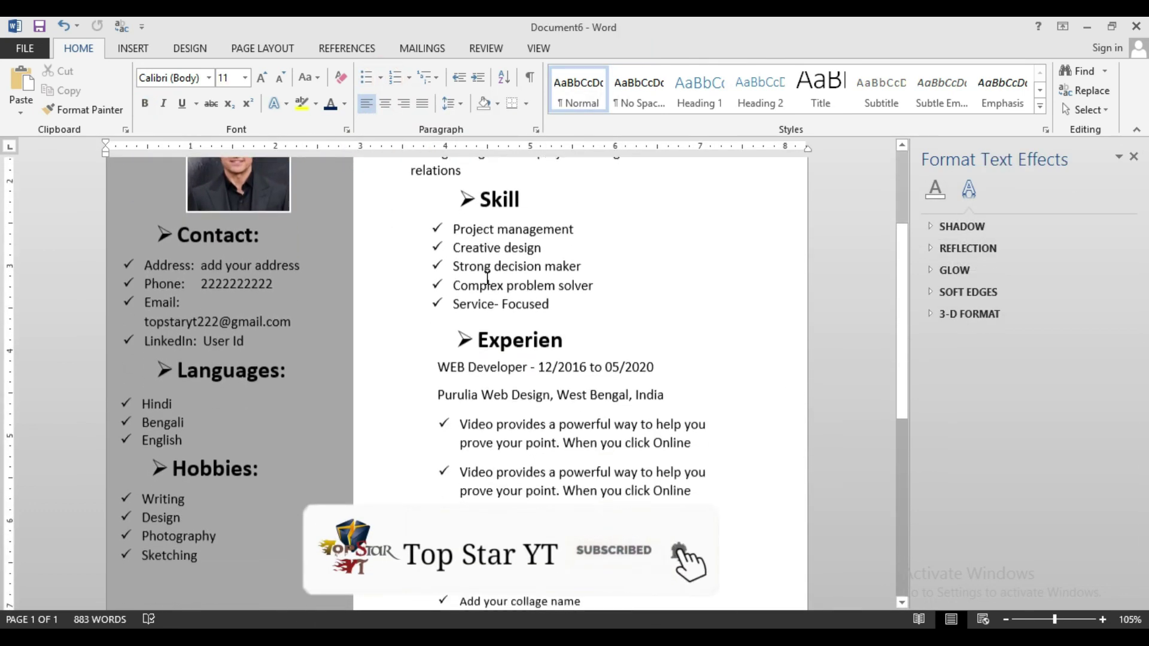
pyautogui.scroll(-3, 487, 279)
pyautogui.scroll(-2, 487, 279)
pyautogui.scroll(-2, 487, 279)
pyautogui.scroll(-1, 487, 279)
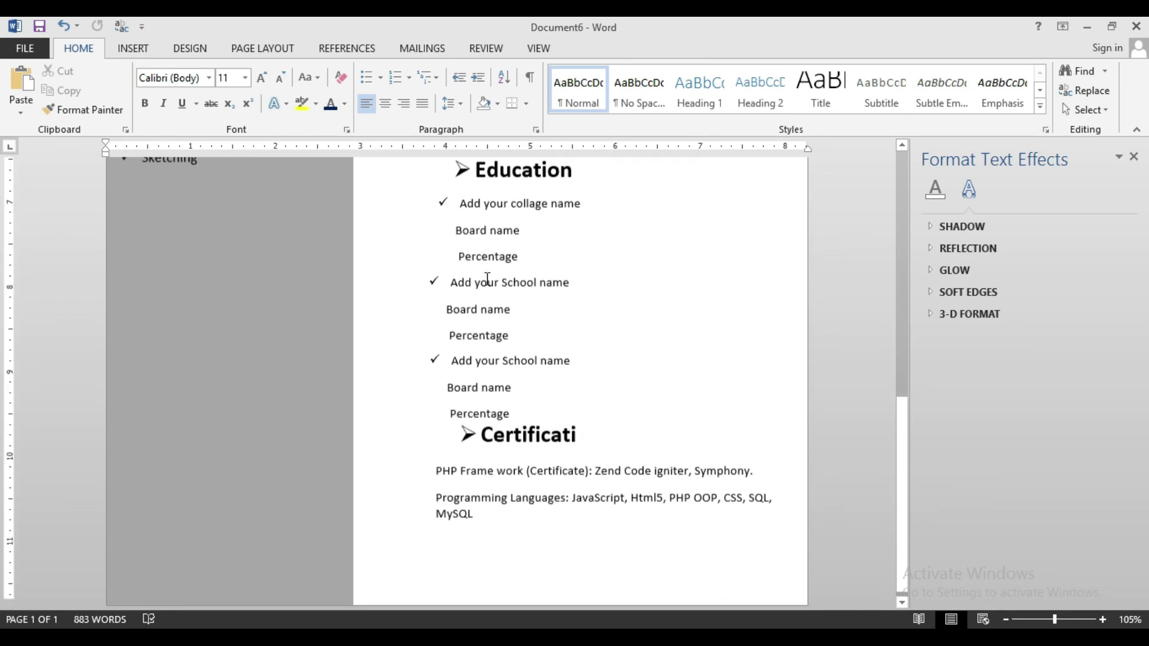
pyautogui.scroll(3, 487, 279)
pyautogui.scroll(2, 487, 279)
pyautogui.scroll(2, 487, 279)
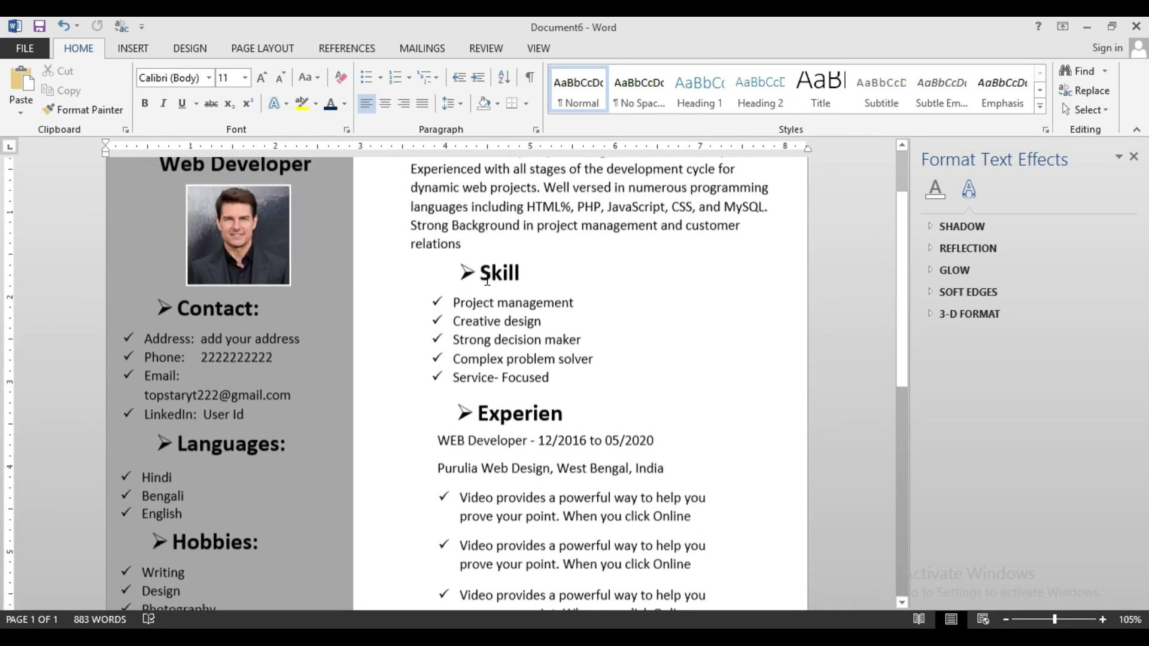